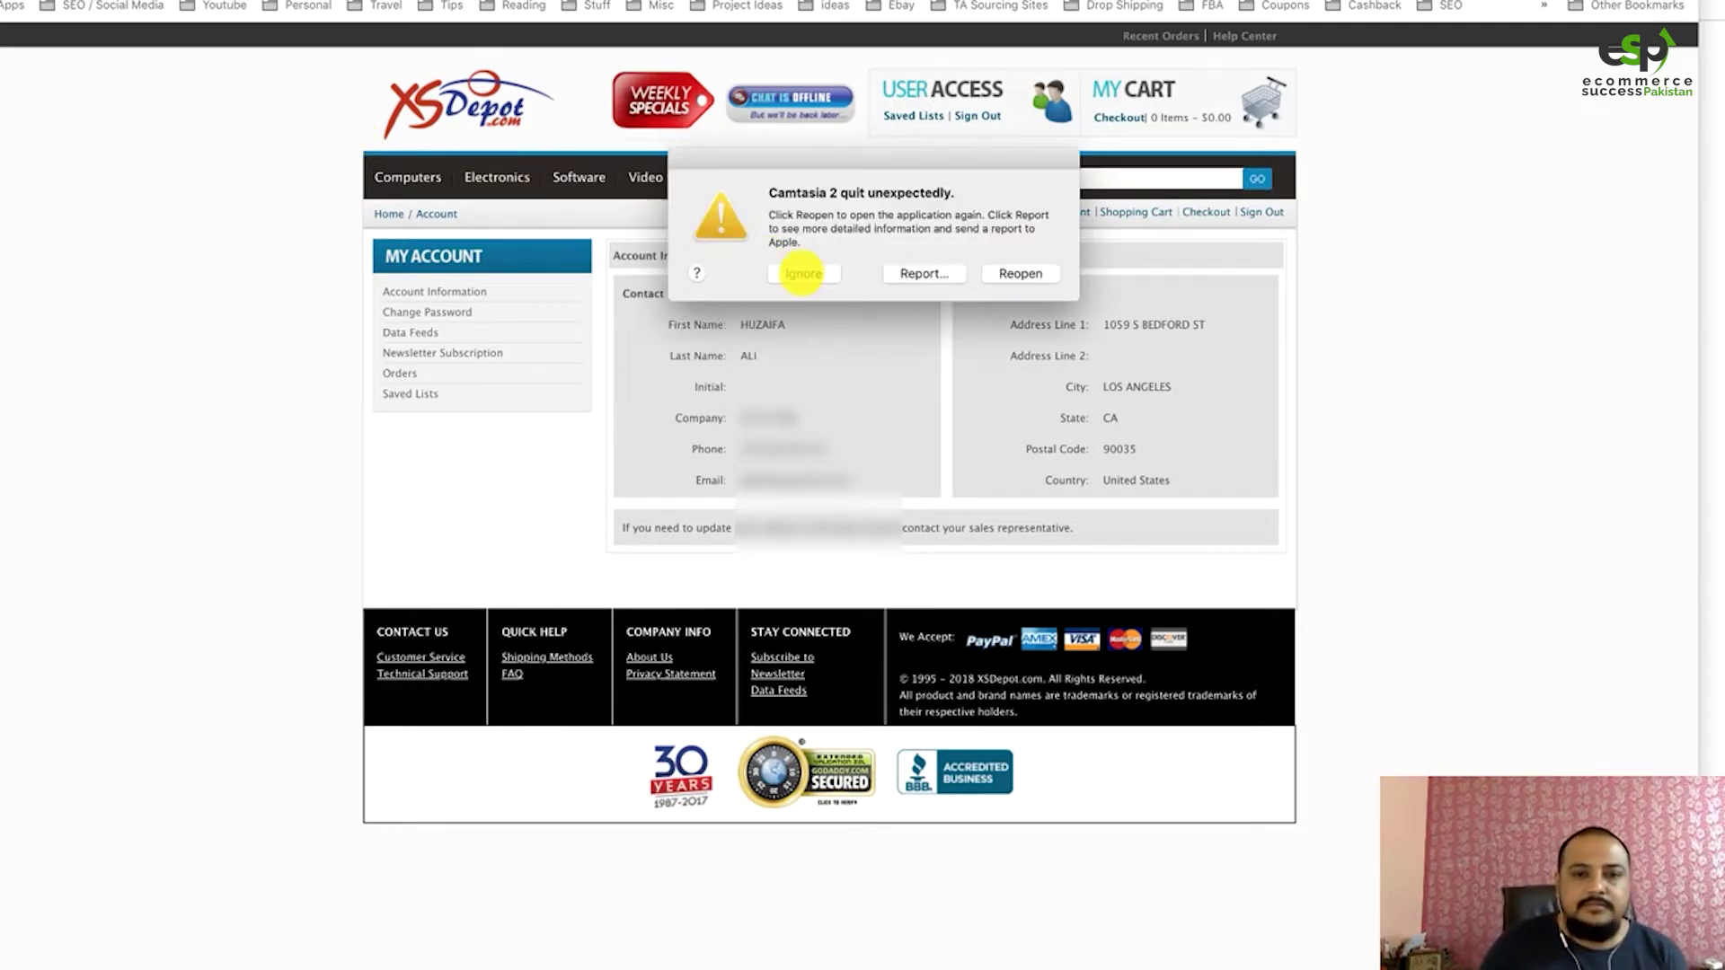
Dismiss the Camtasia crash notice and open the Data Feeds page of the XSDepot account.
click(800, 273)
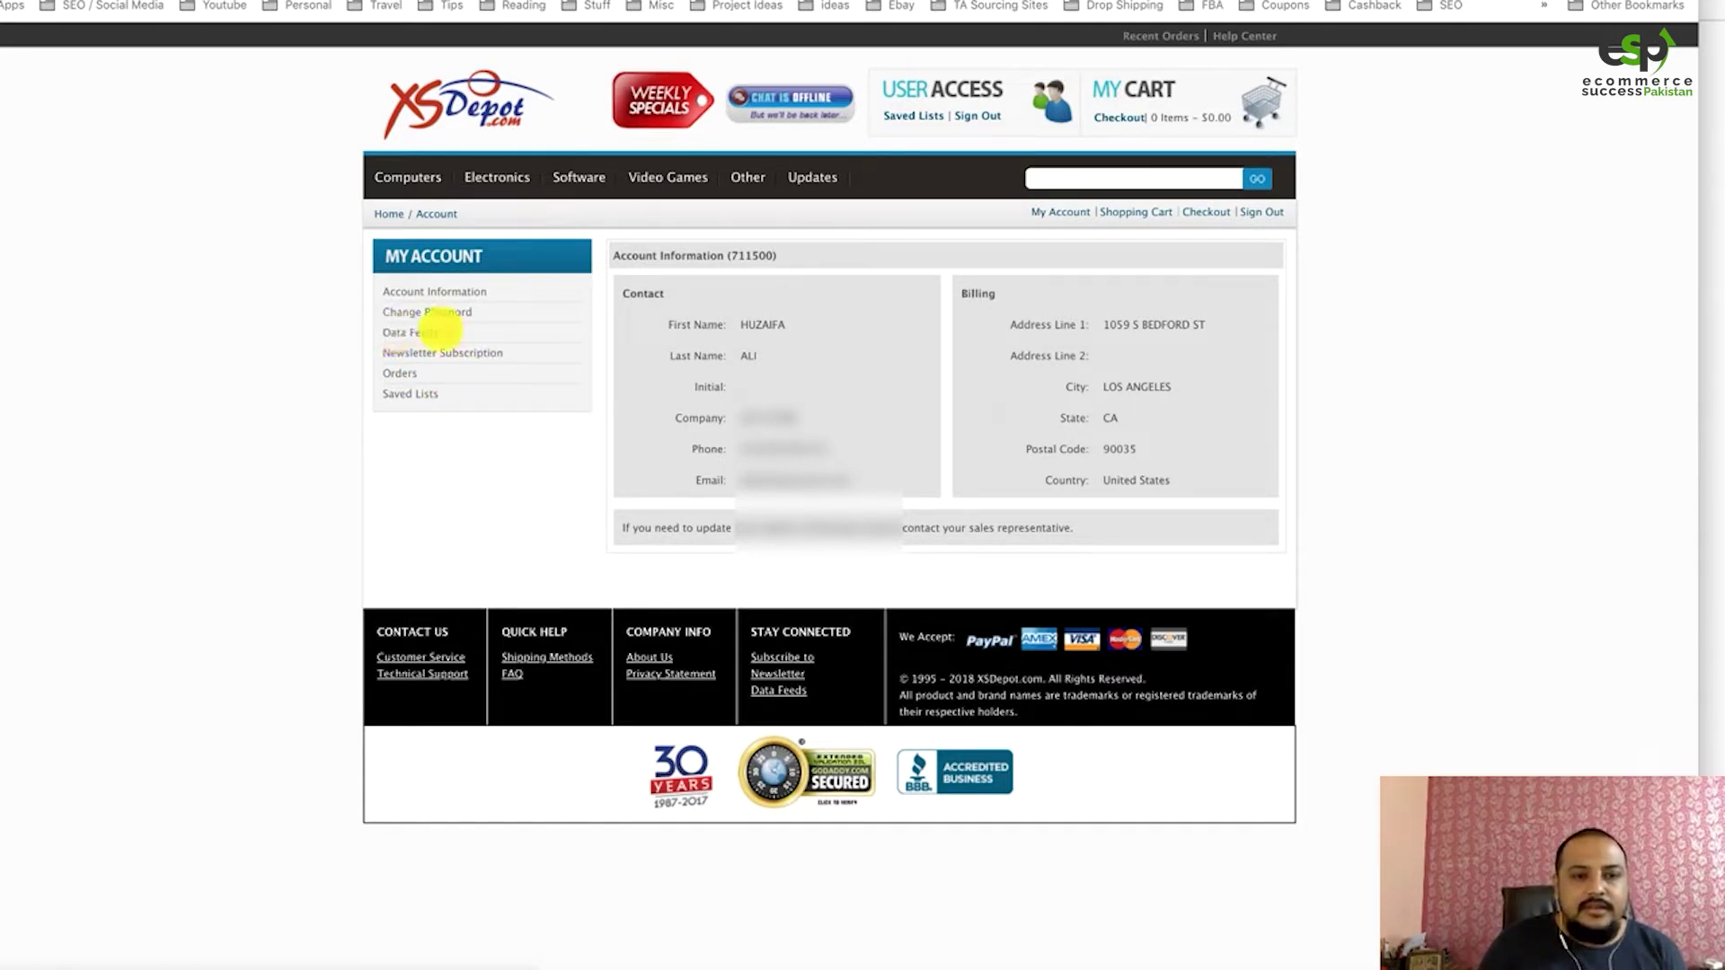
right_click(414, 332)
key(Escape)
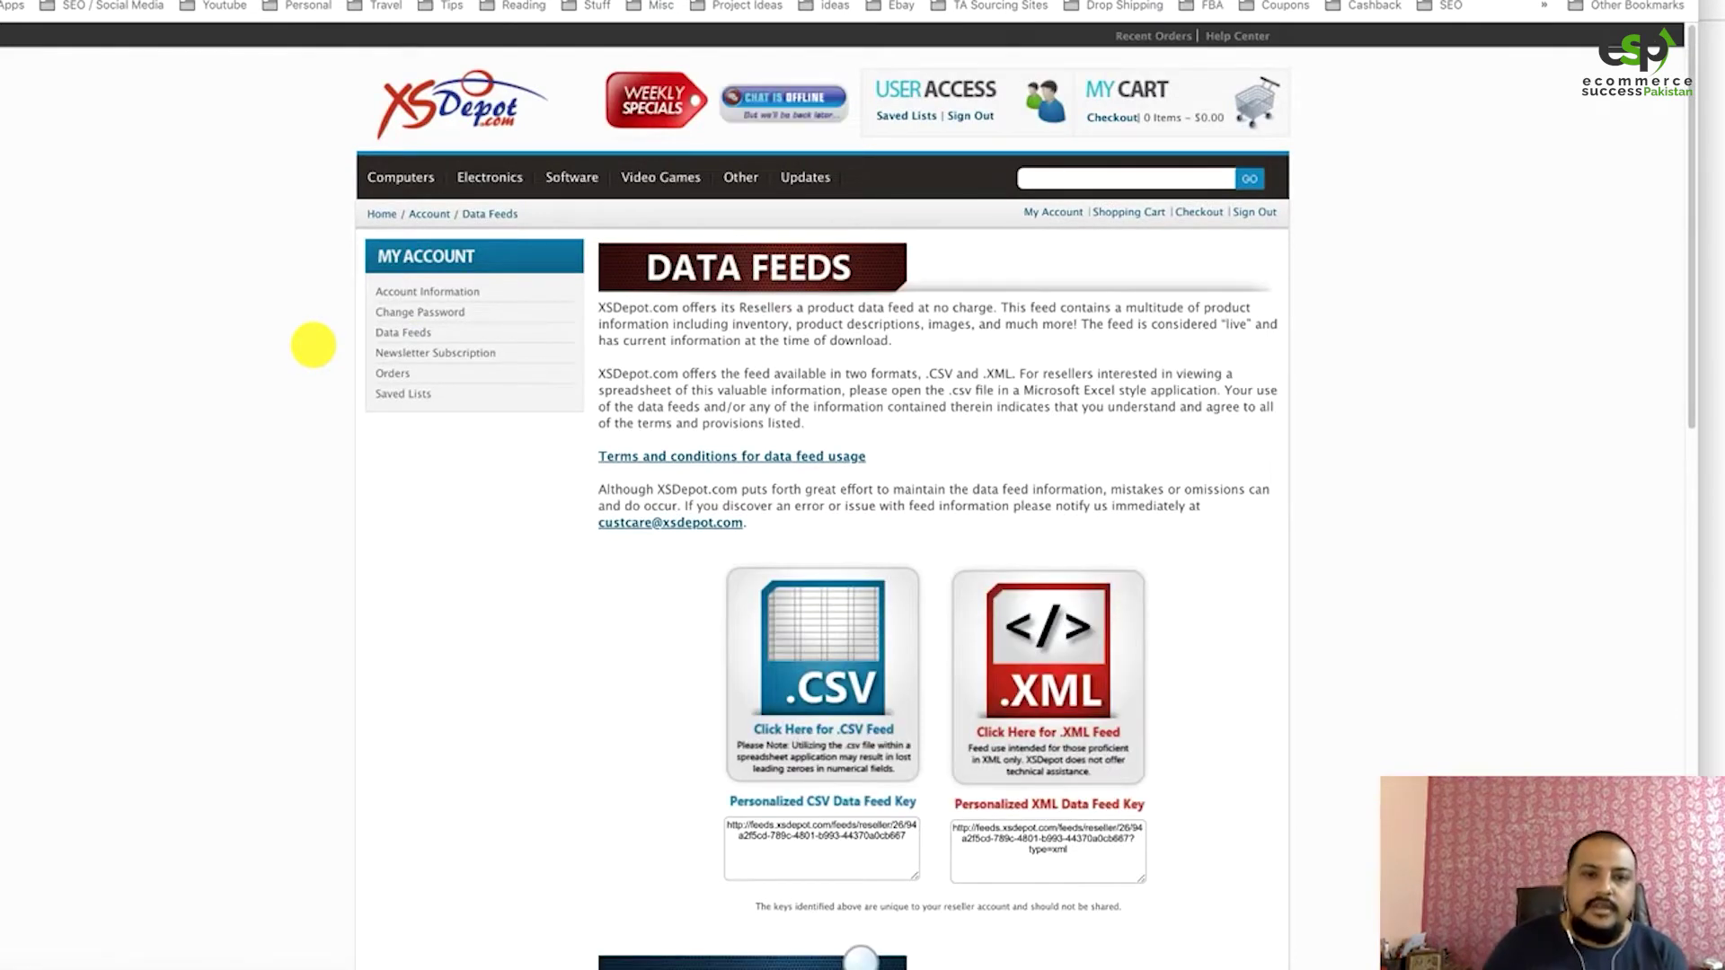
Review the CSV and XML feed options and the fields in the Data Feed Glossary, including Price.
scroll(328, 355, down, 3)
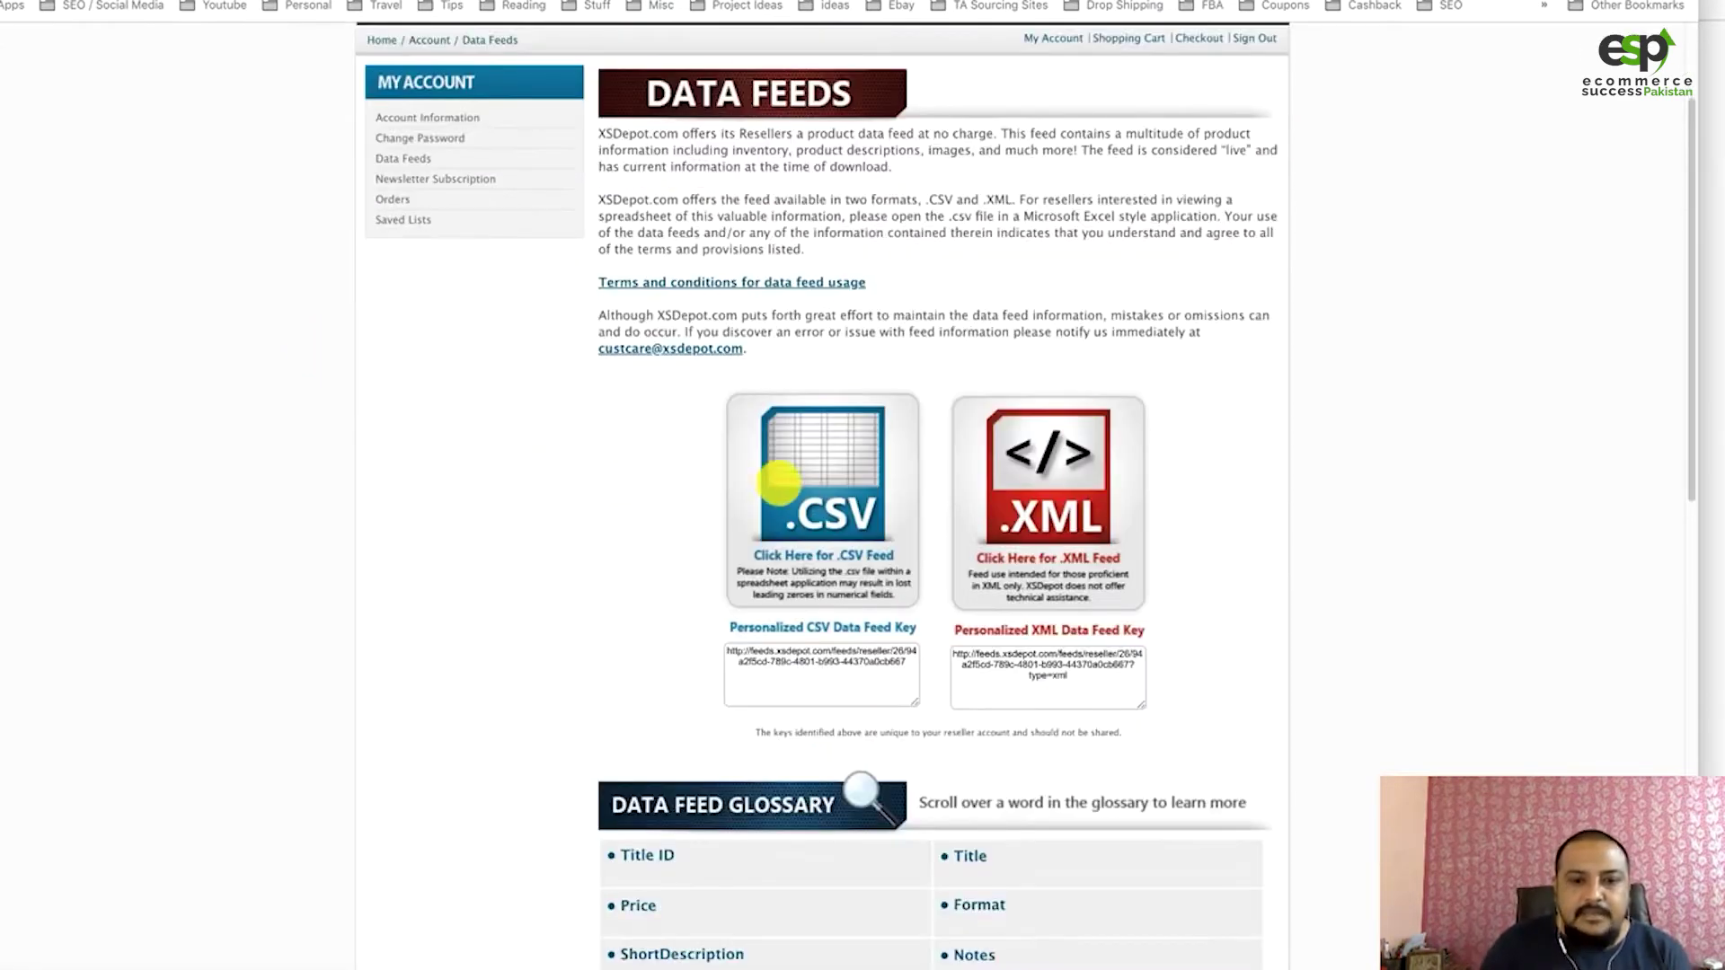
scroll(759, 458, down, 3)
scroll(781, 396, down, 5)
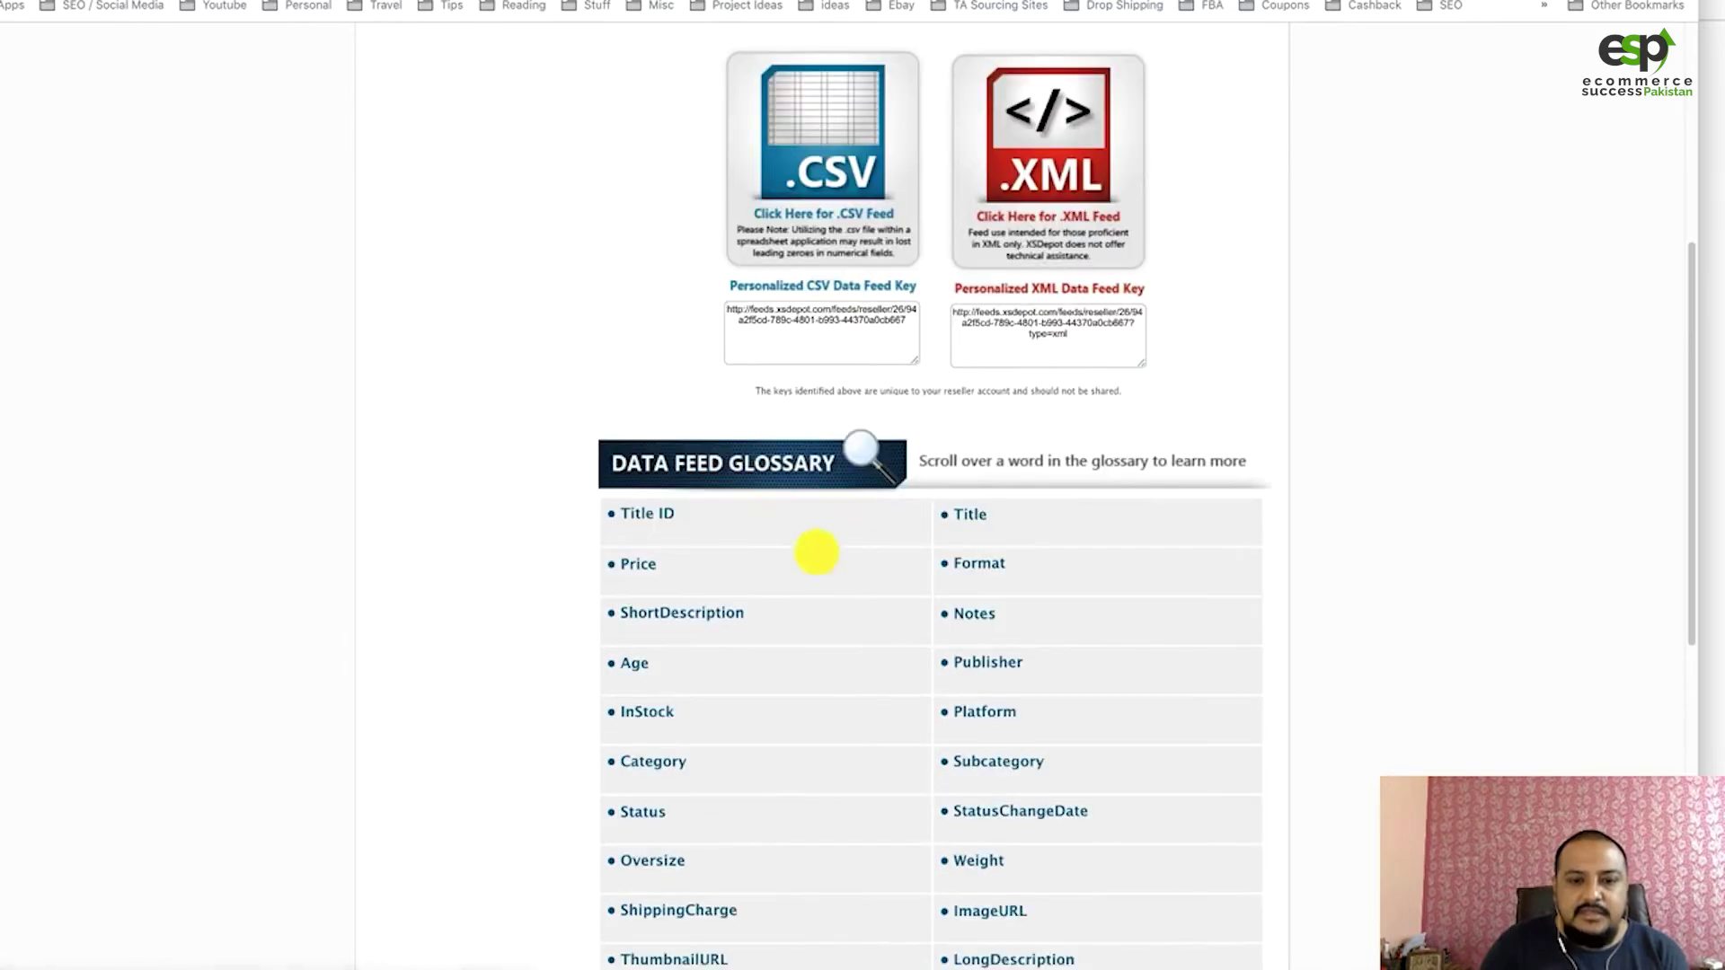
scroll(616, 462, down, 1)
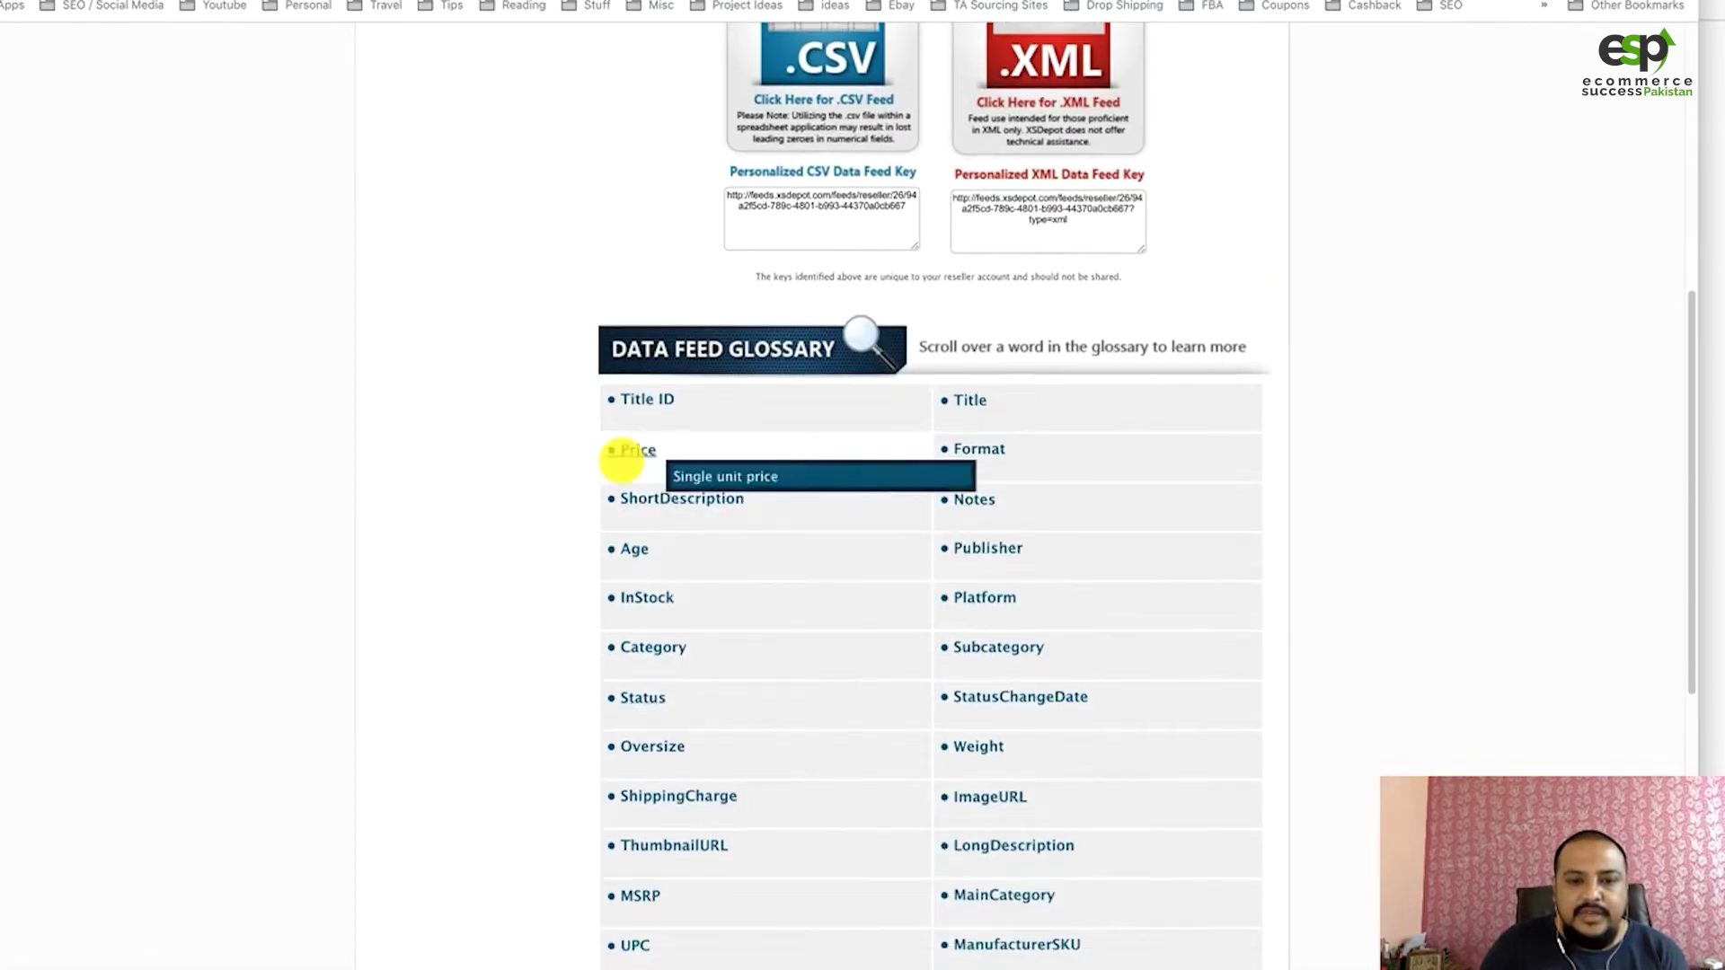
scroll(512, 470, up, 10)
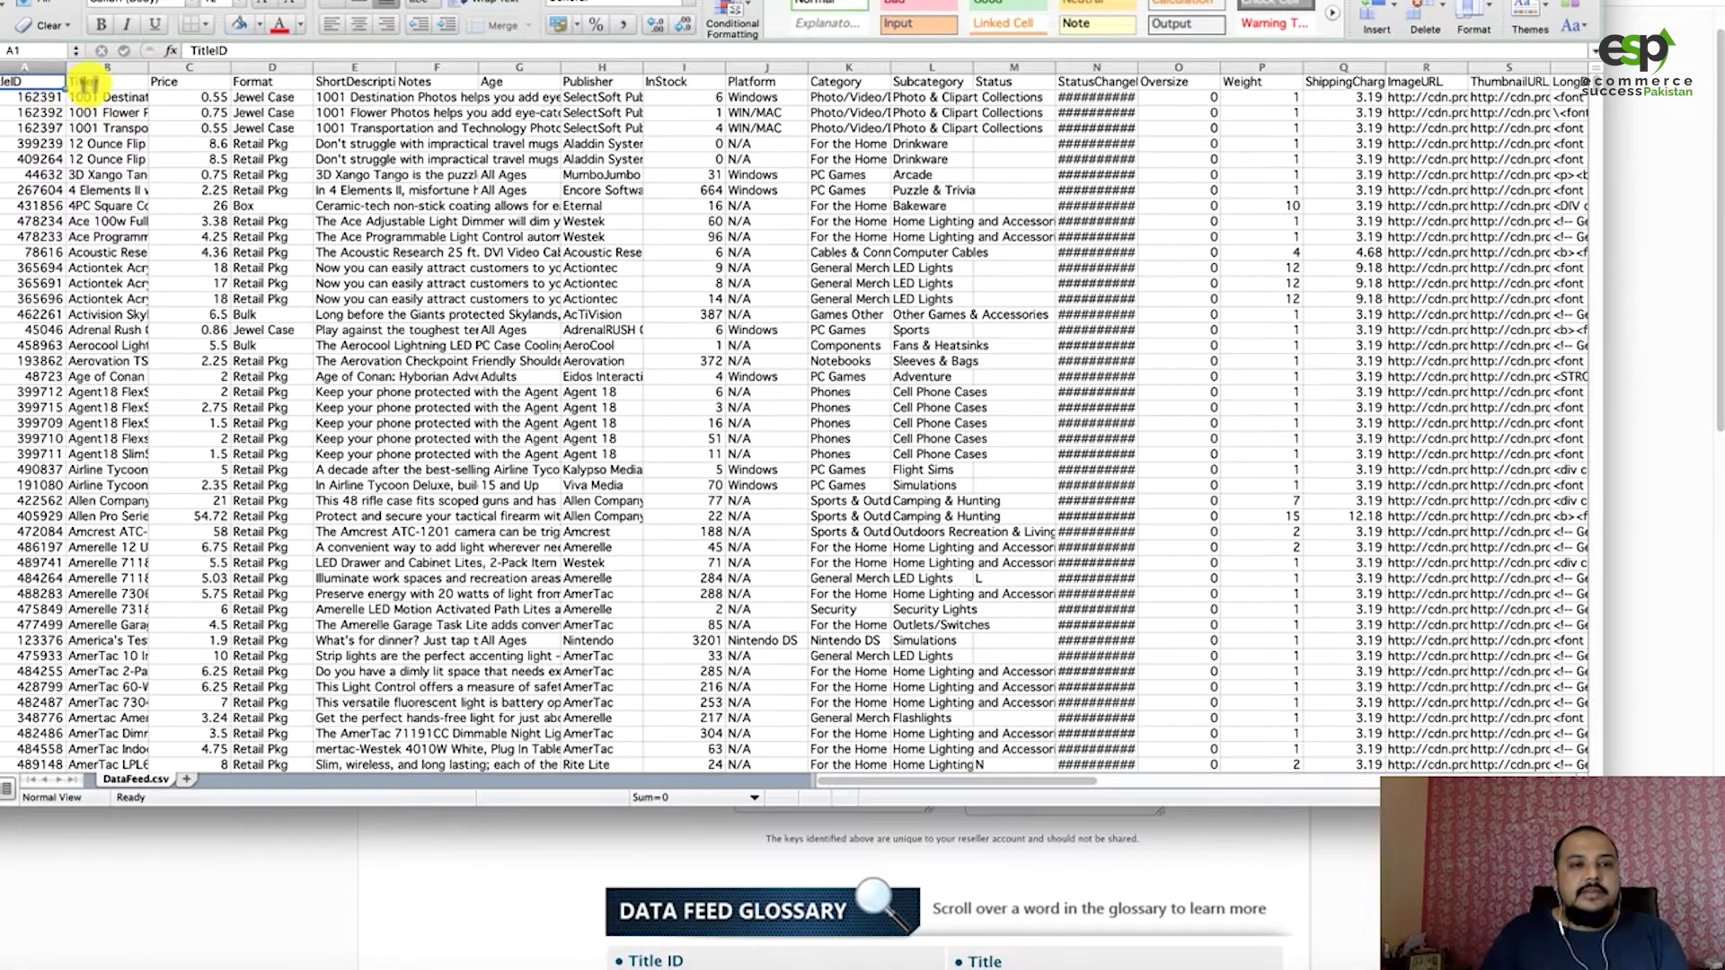
Bring the DataFeed.csv spreadsheet's header row fully into view and examine the headers from TitleID to ShortDescription.
drag(539, 0, 565, 41)
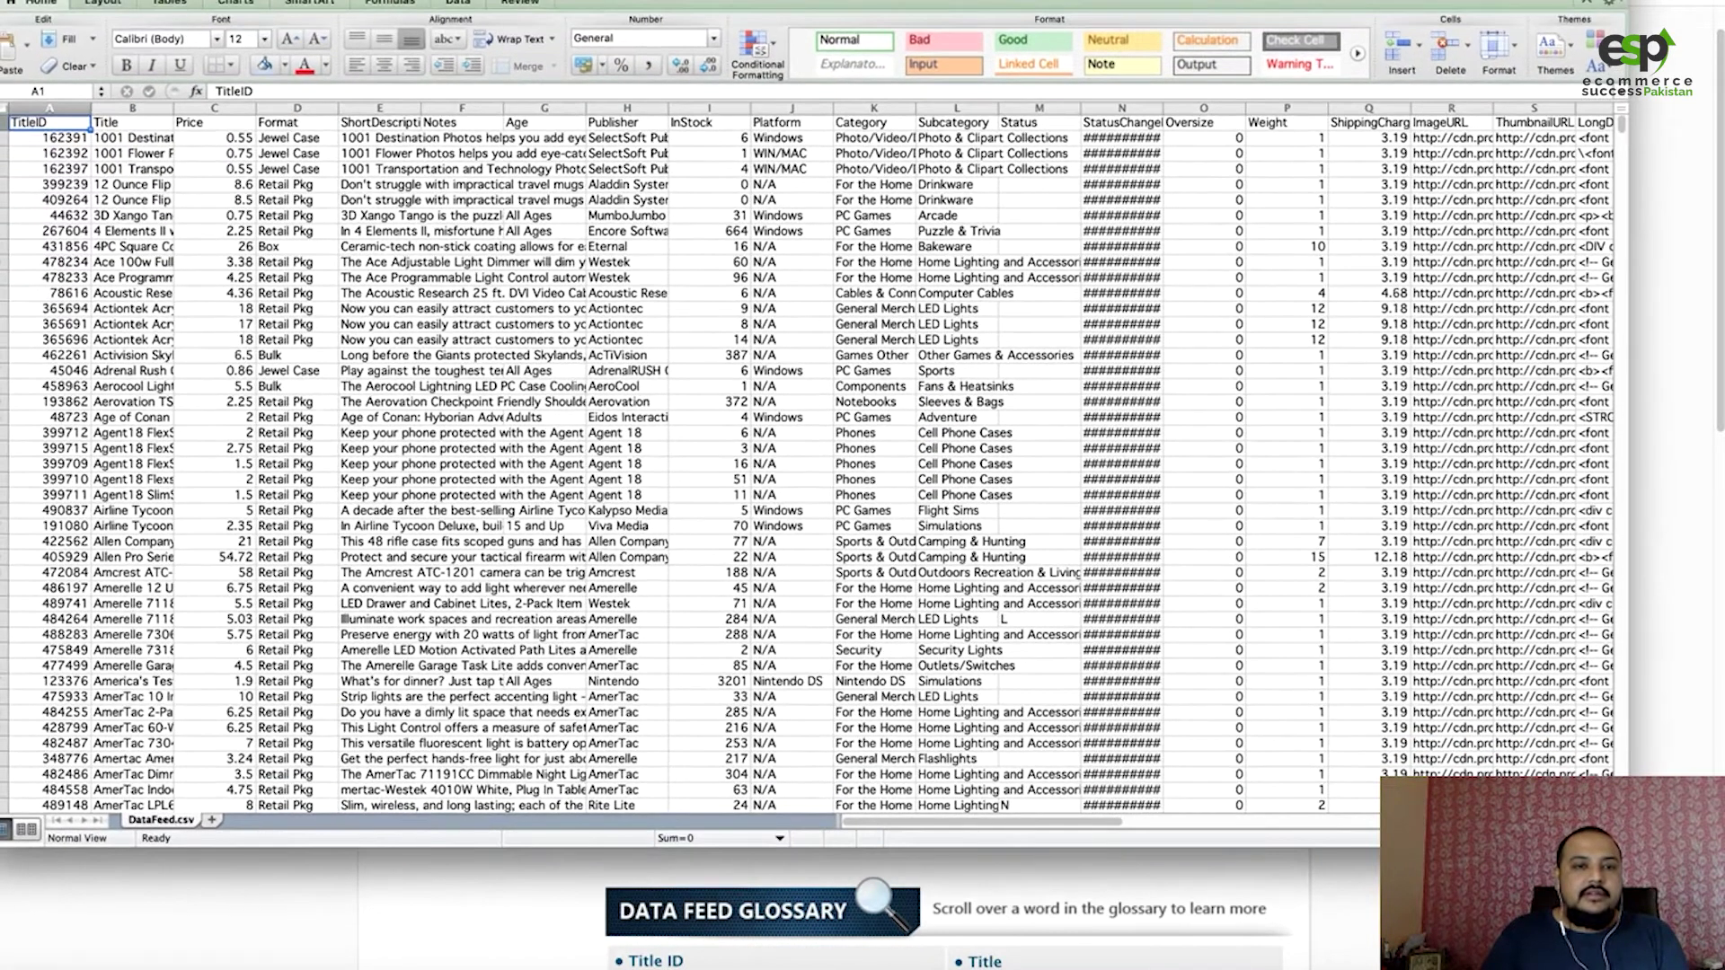
drag(710, 2, 708, 0)
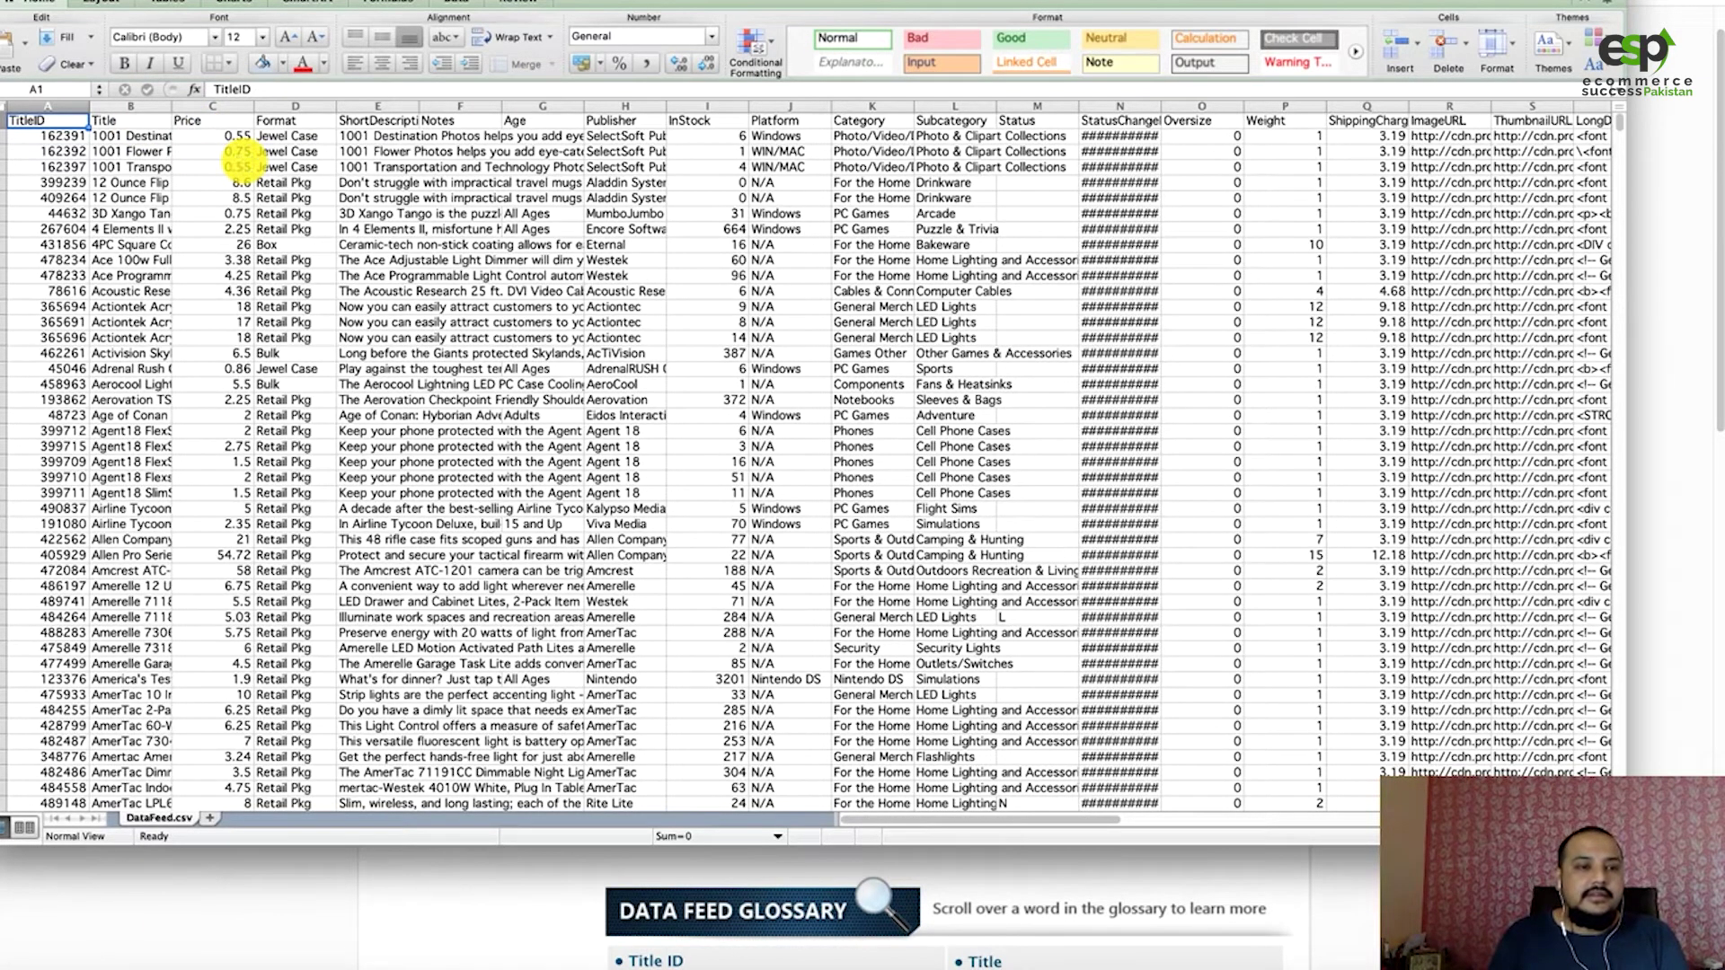
key(Right)
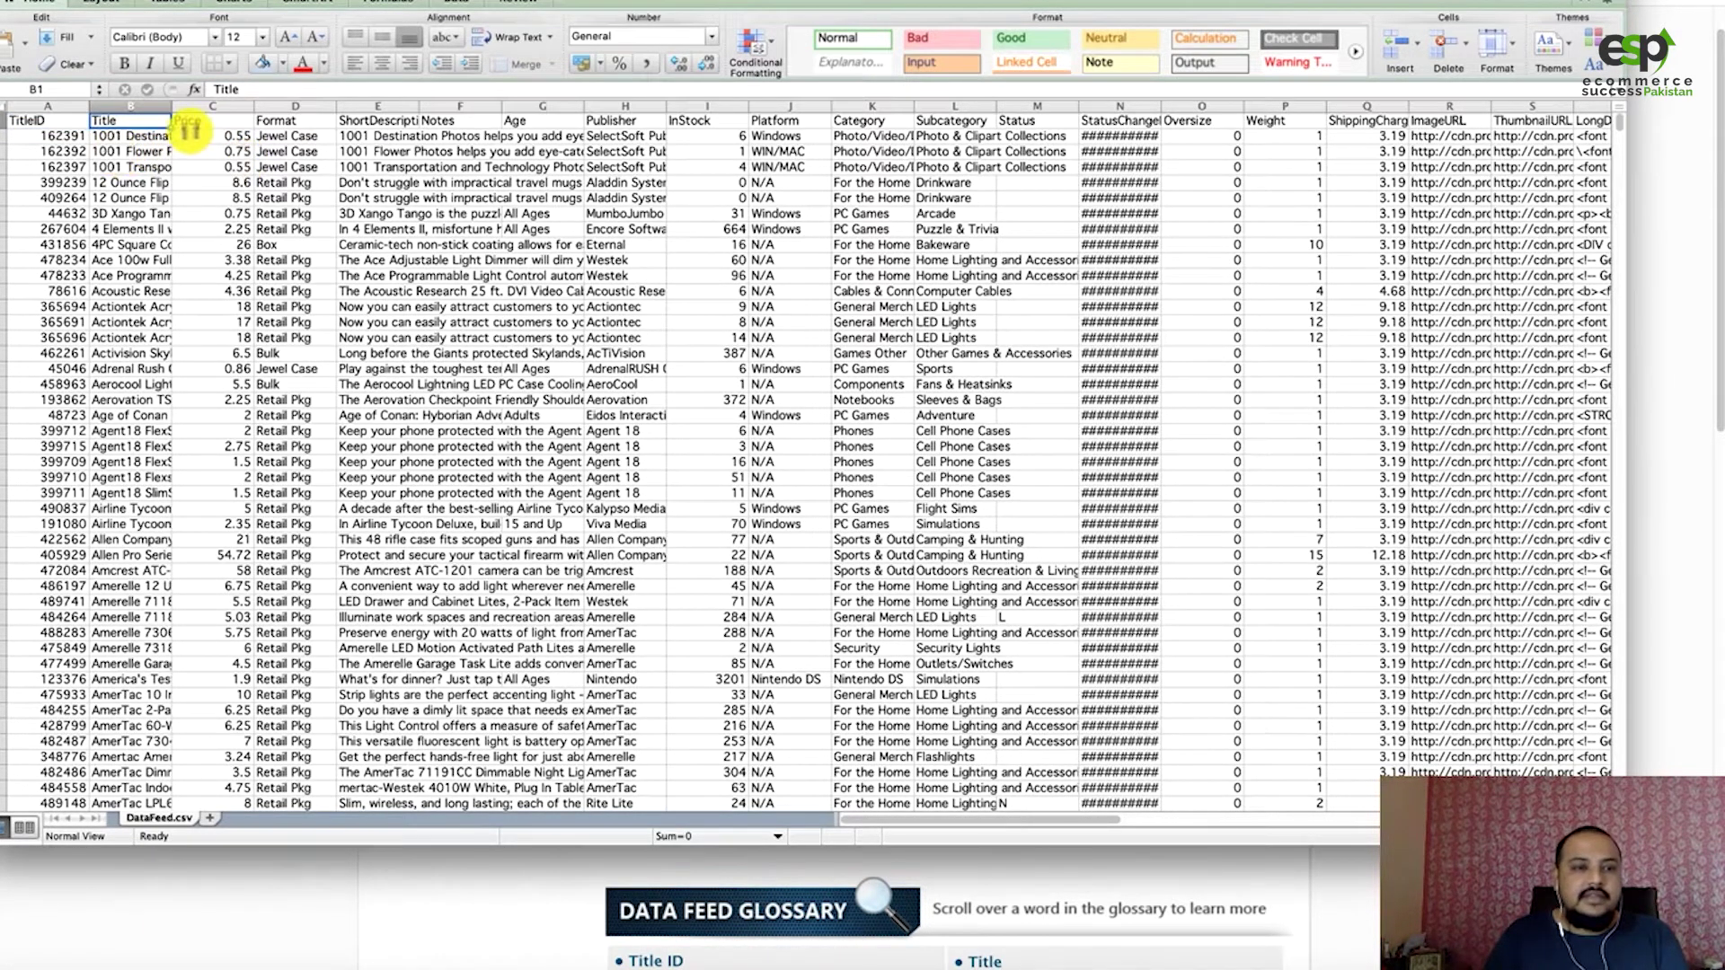
key(Right)
key(Right)
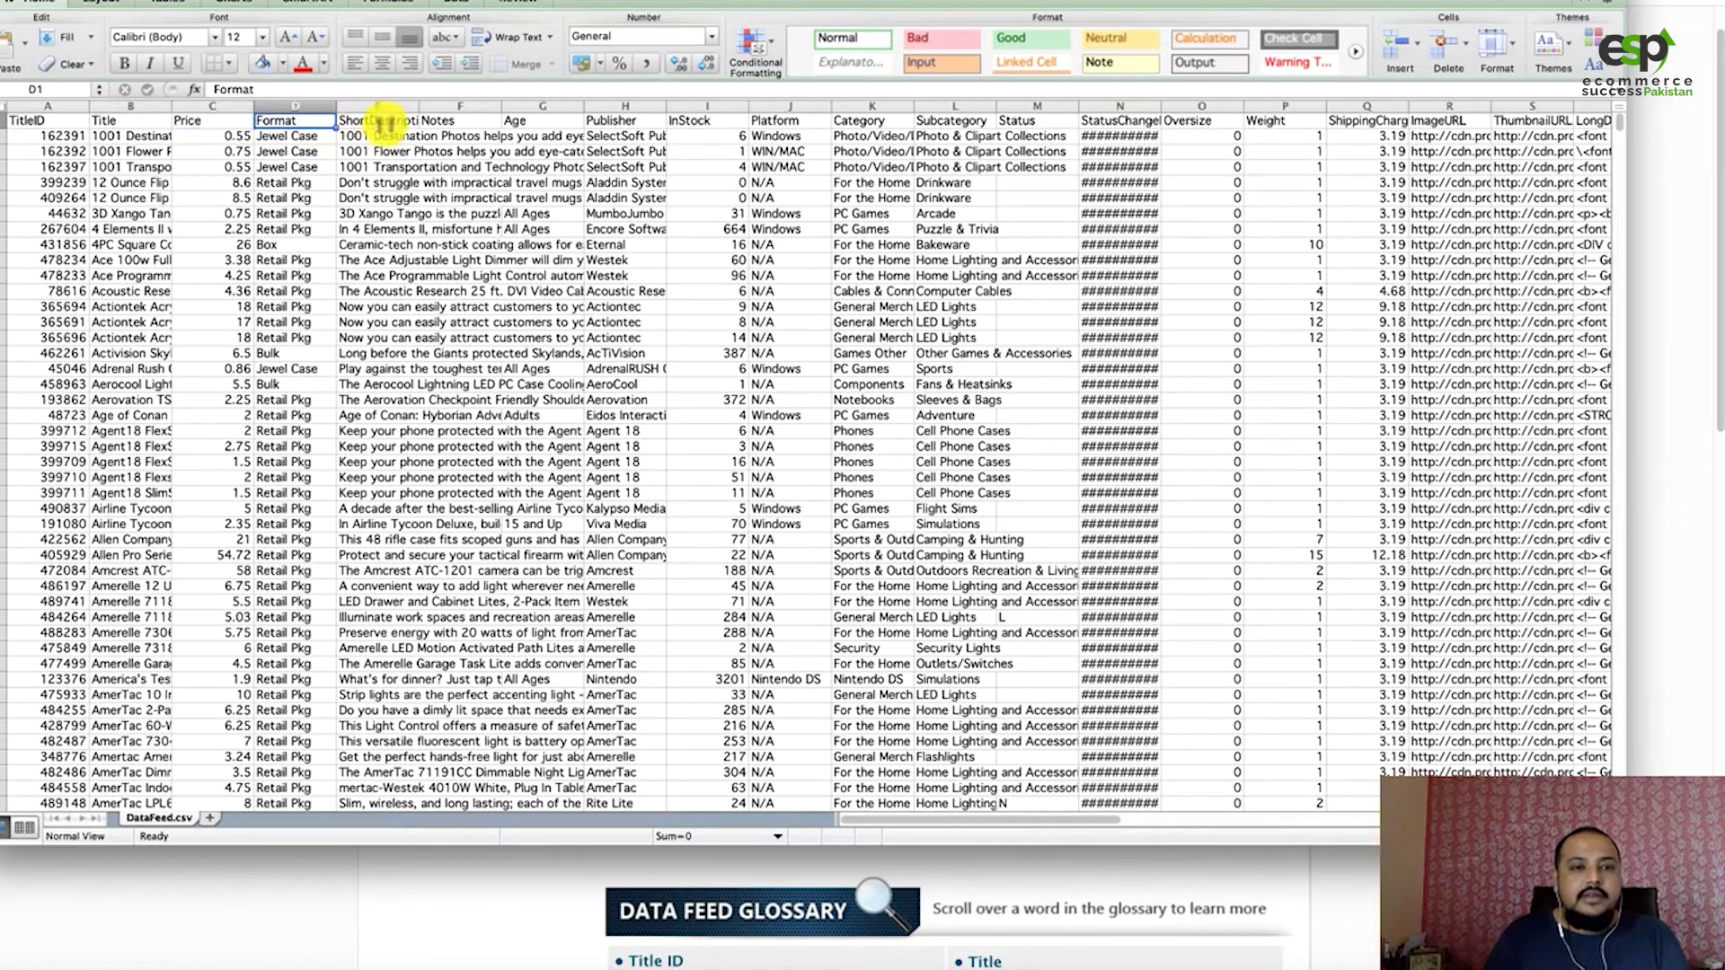
key(Right)
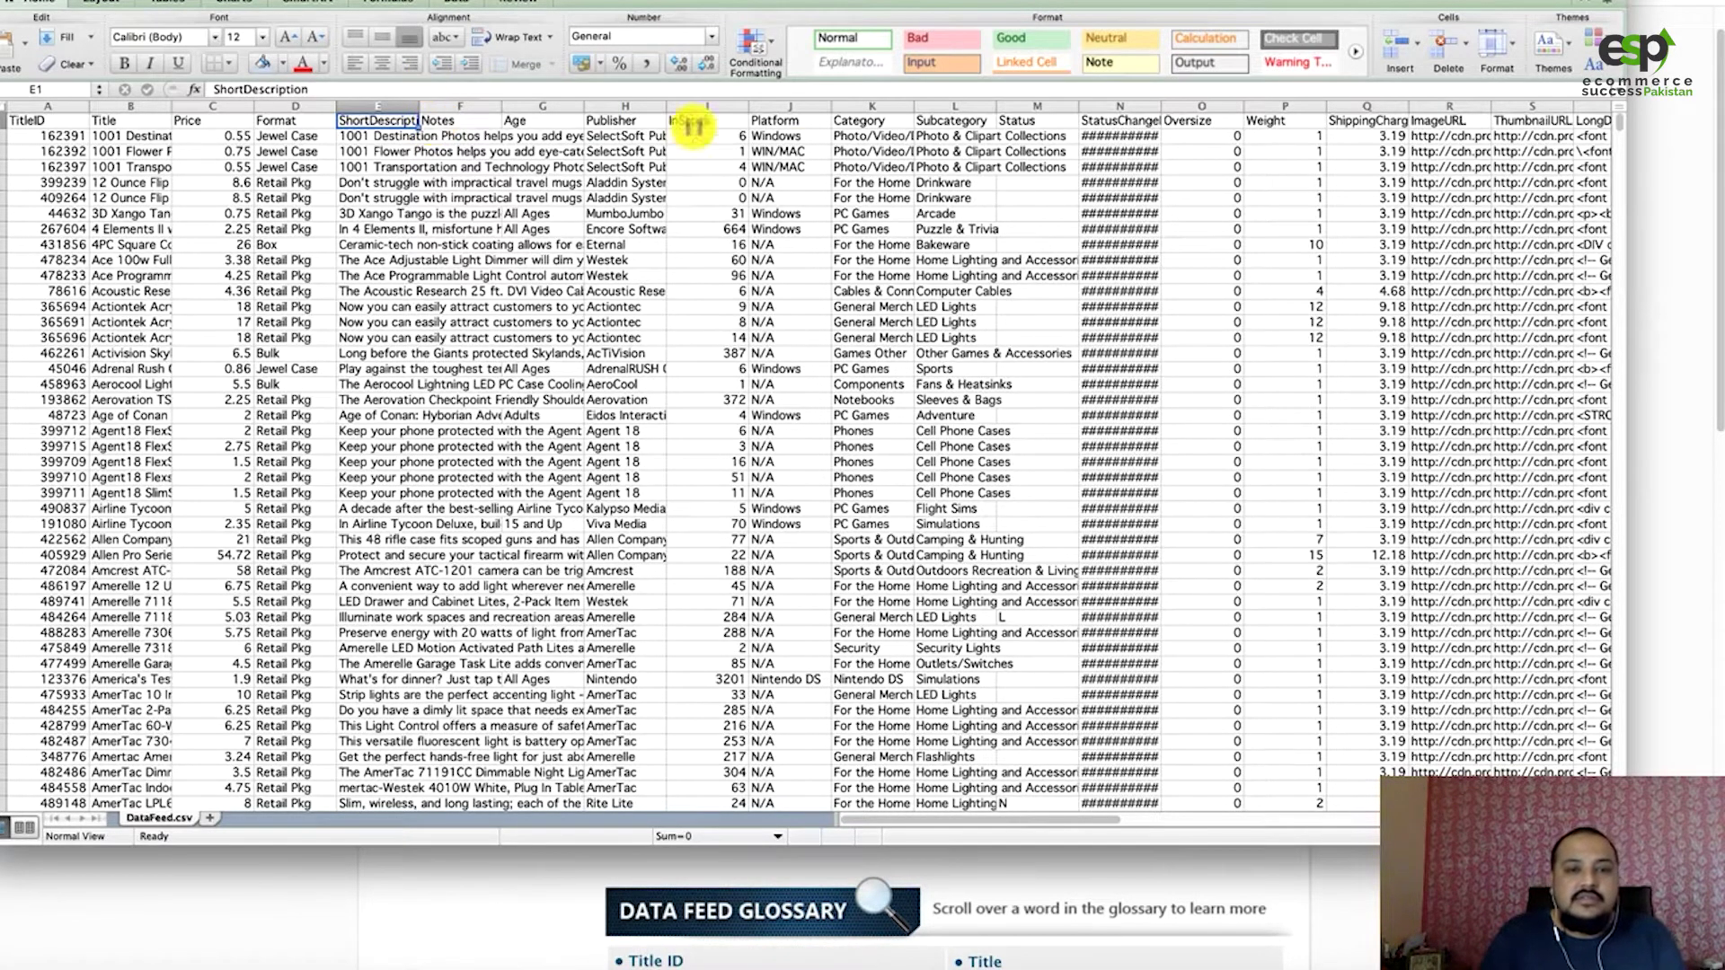
Examine the InStock column and compare the stock quantities of the first few products.
click(697, 121)
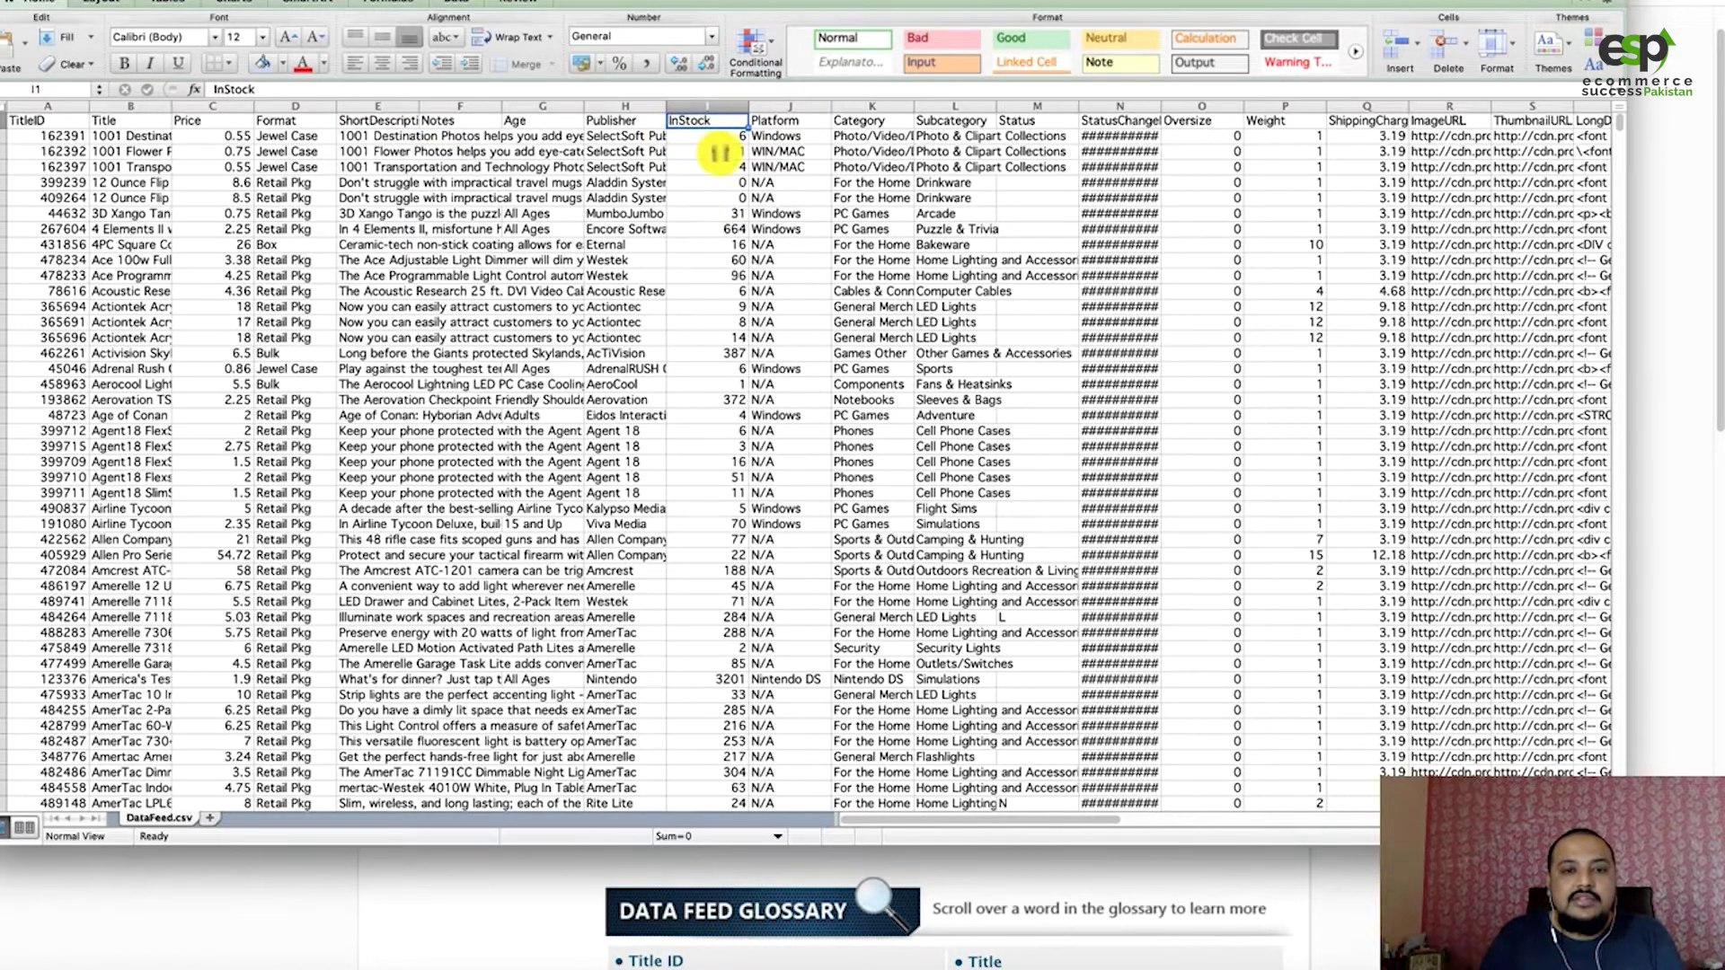
click(722, 138)
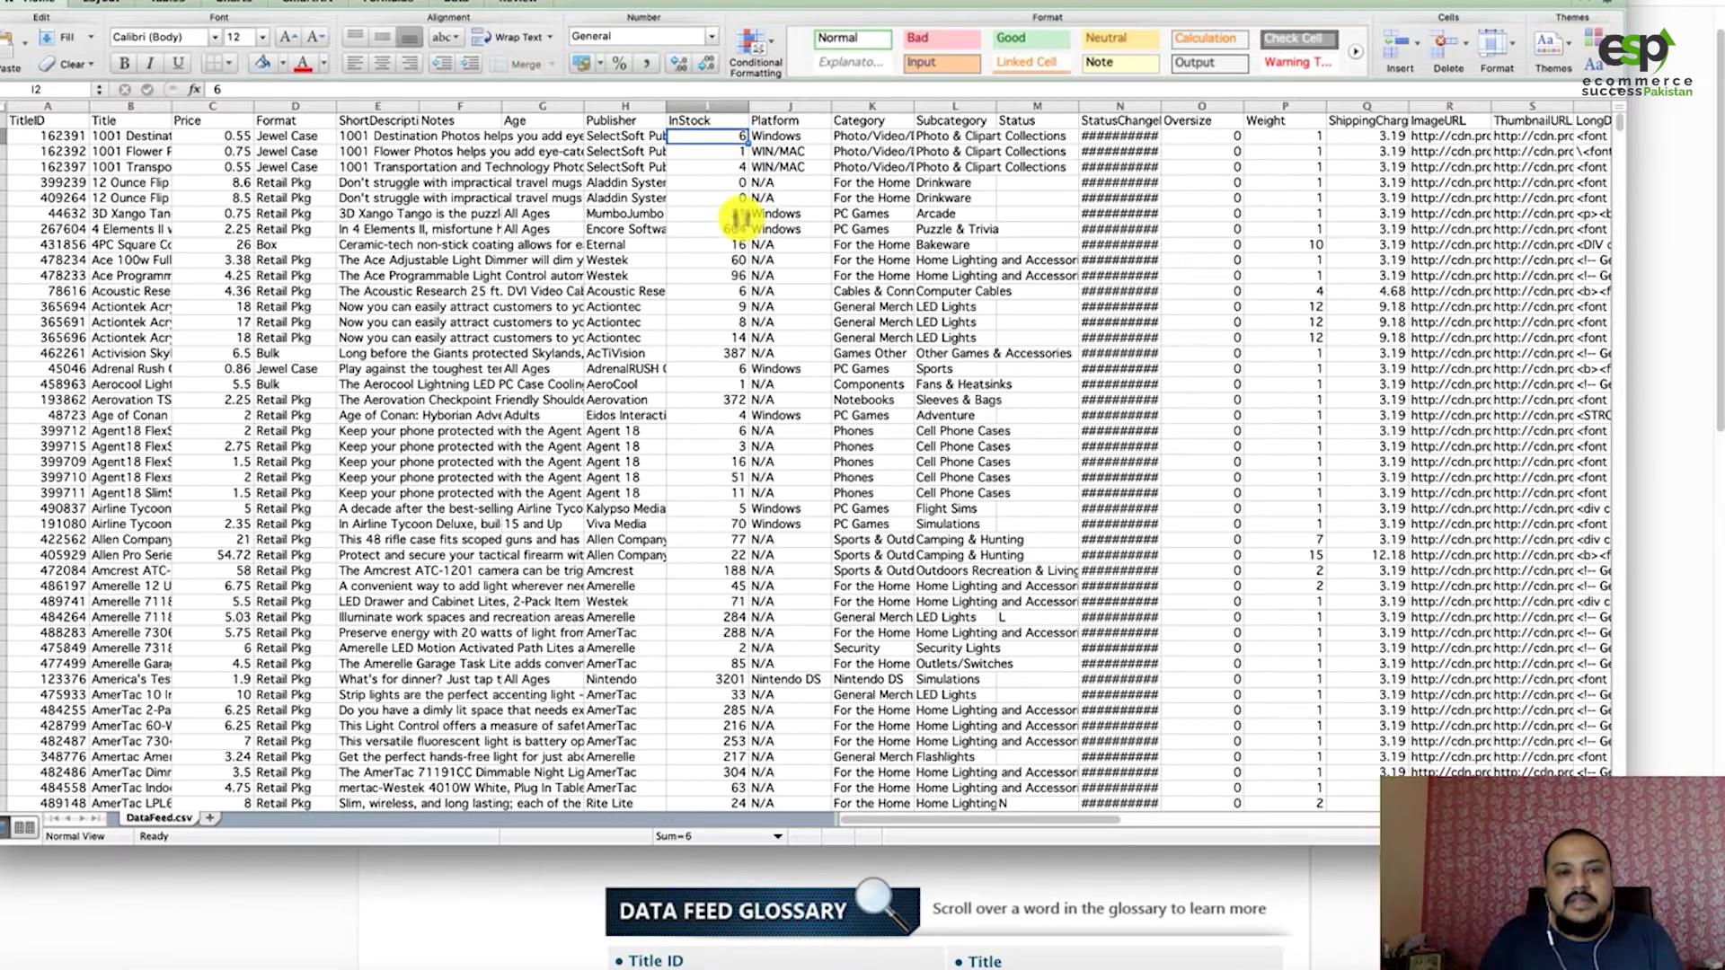
drag(723, 182, 733, 212)
click(723, 183)
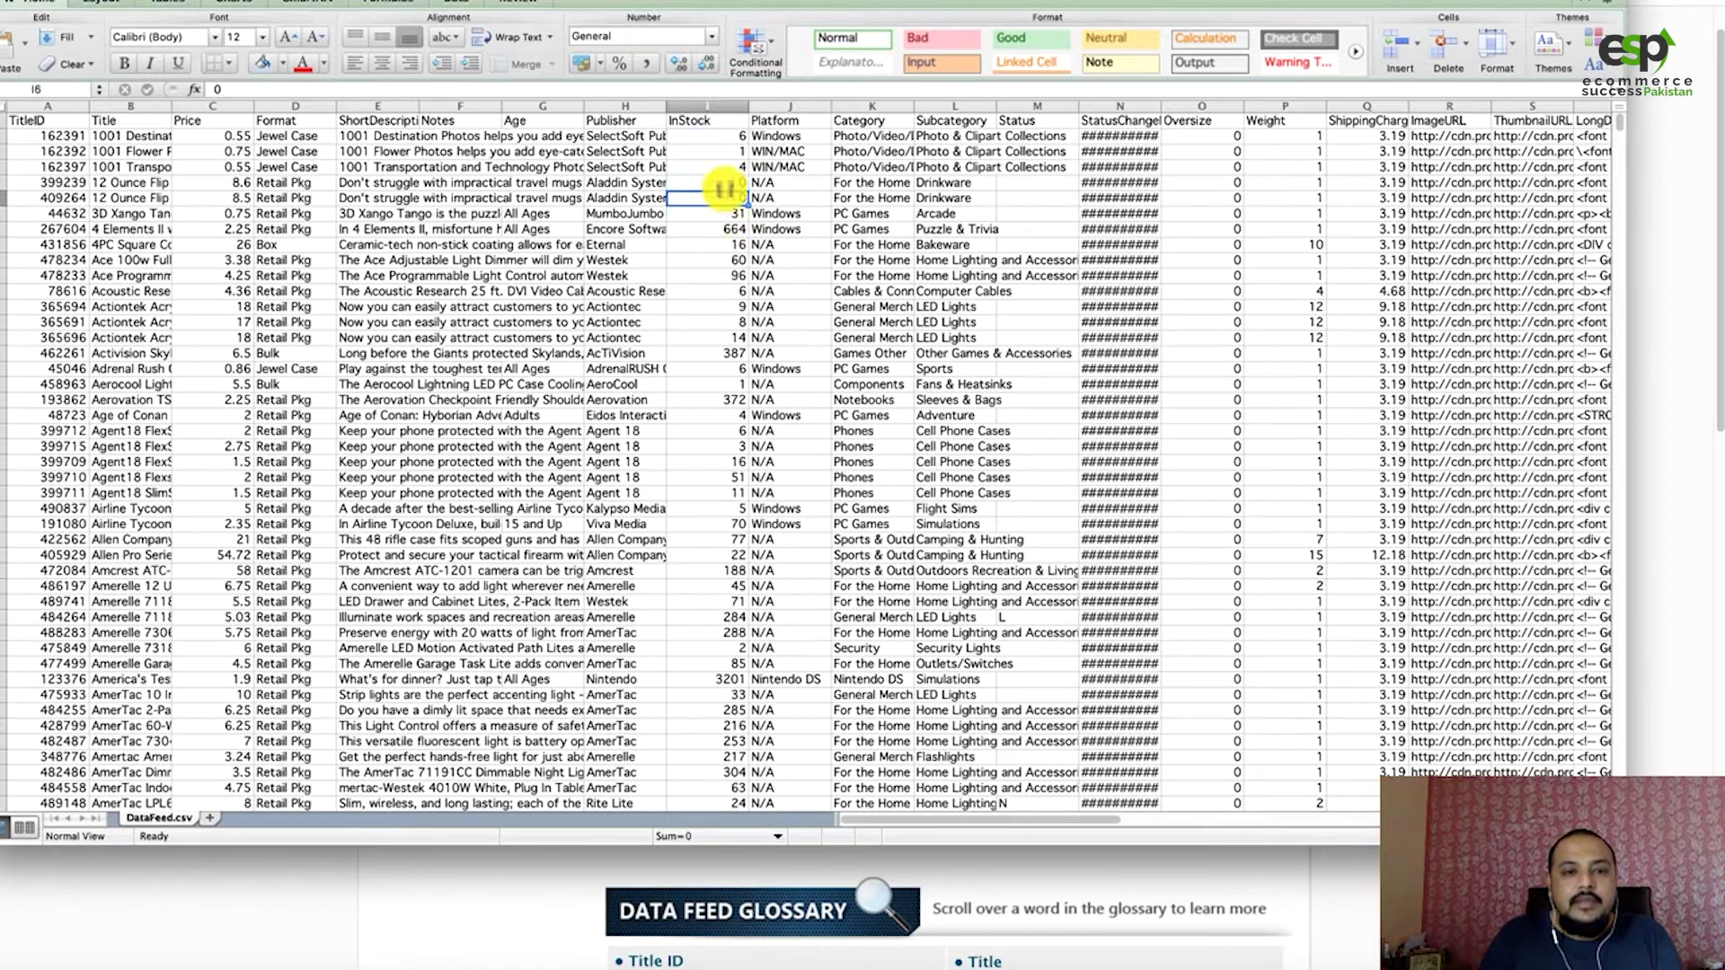
click(722, 230)
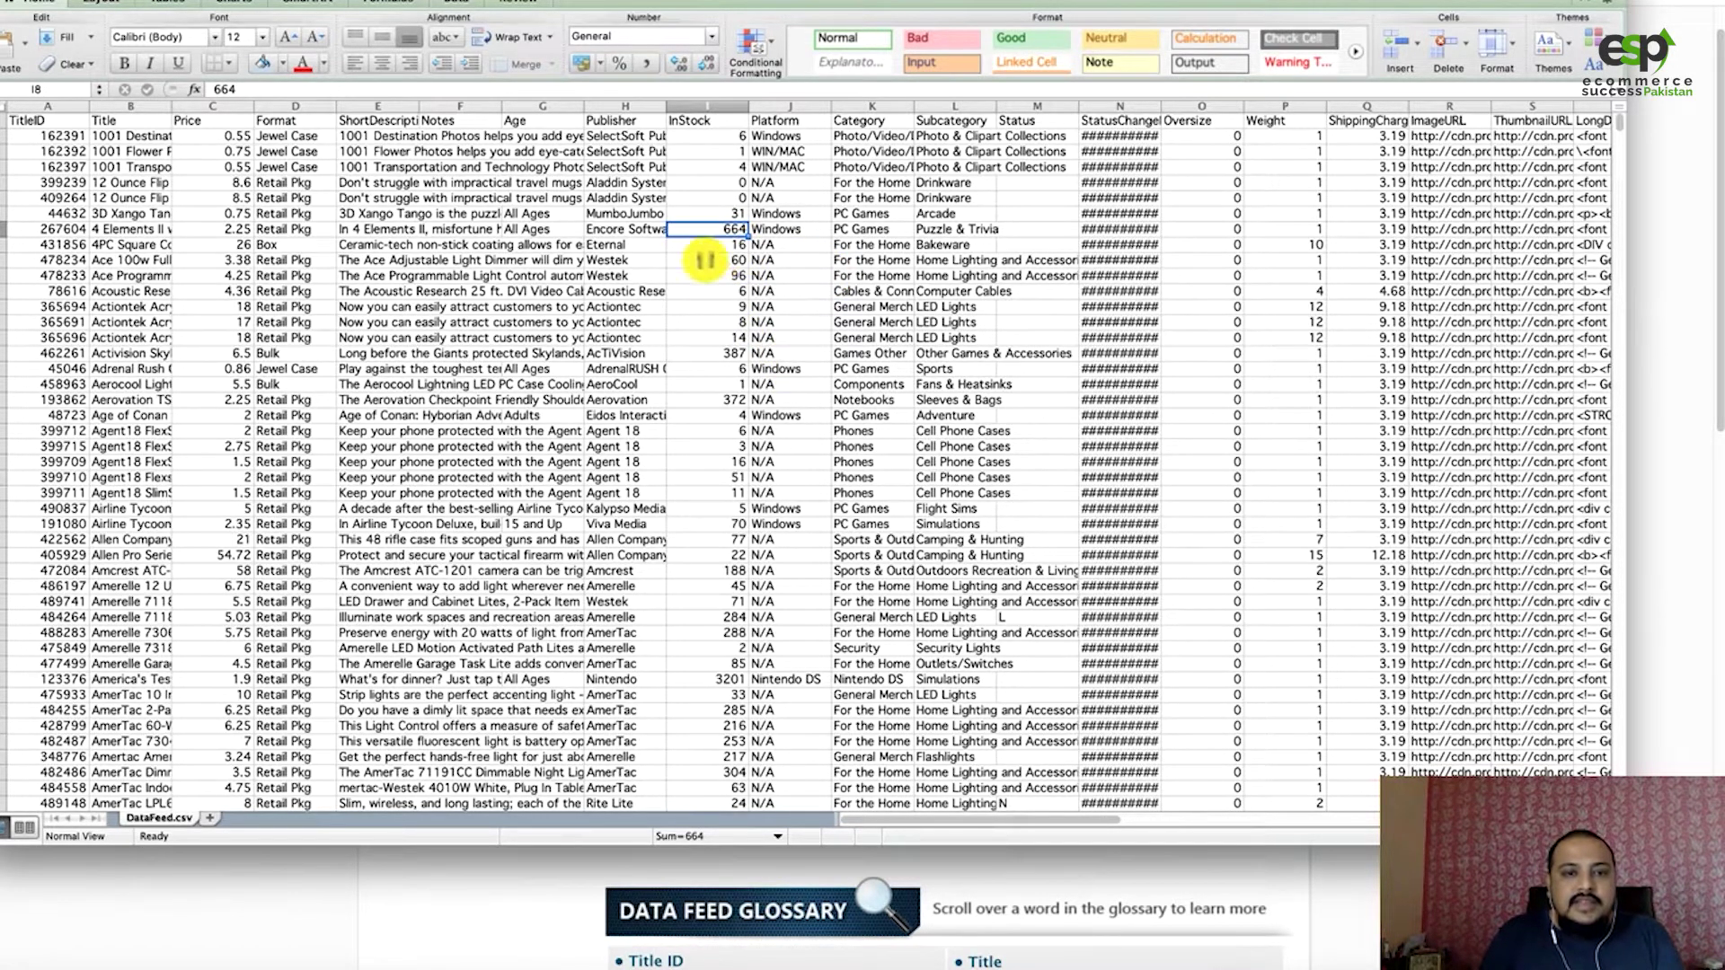
Examine the remaining product headers from Oversize and Weight through UPC to AmazonASIN.
click(1204, 121)
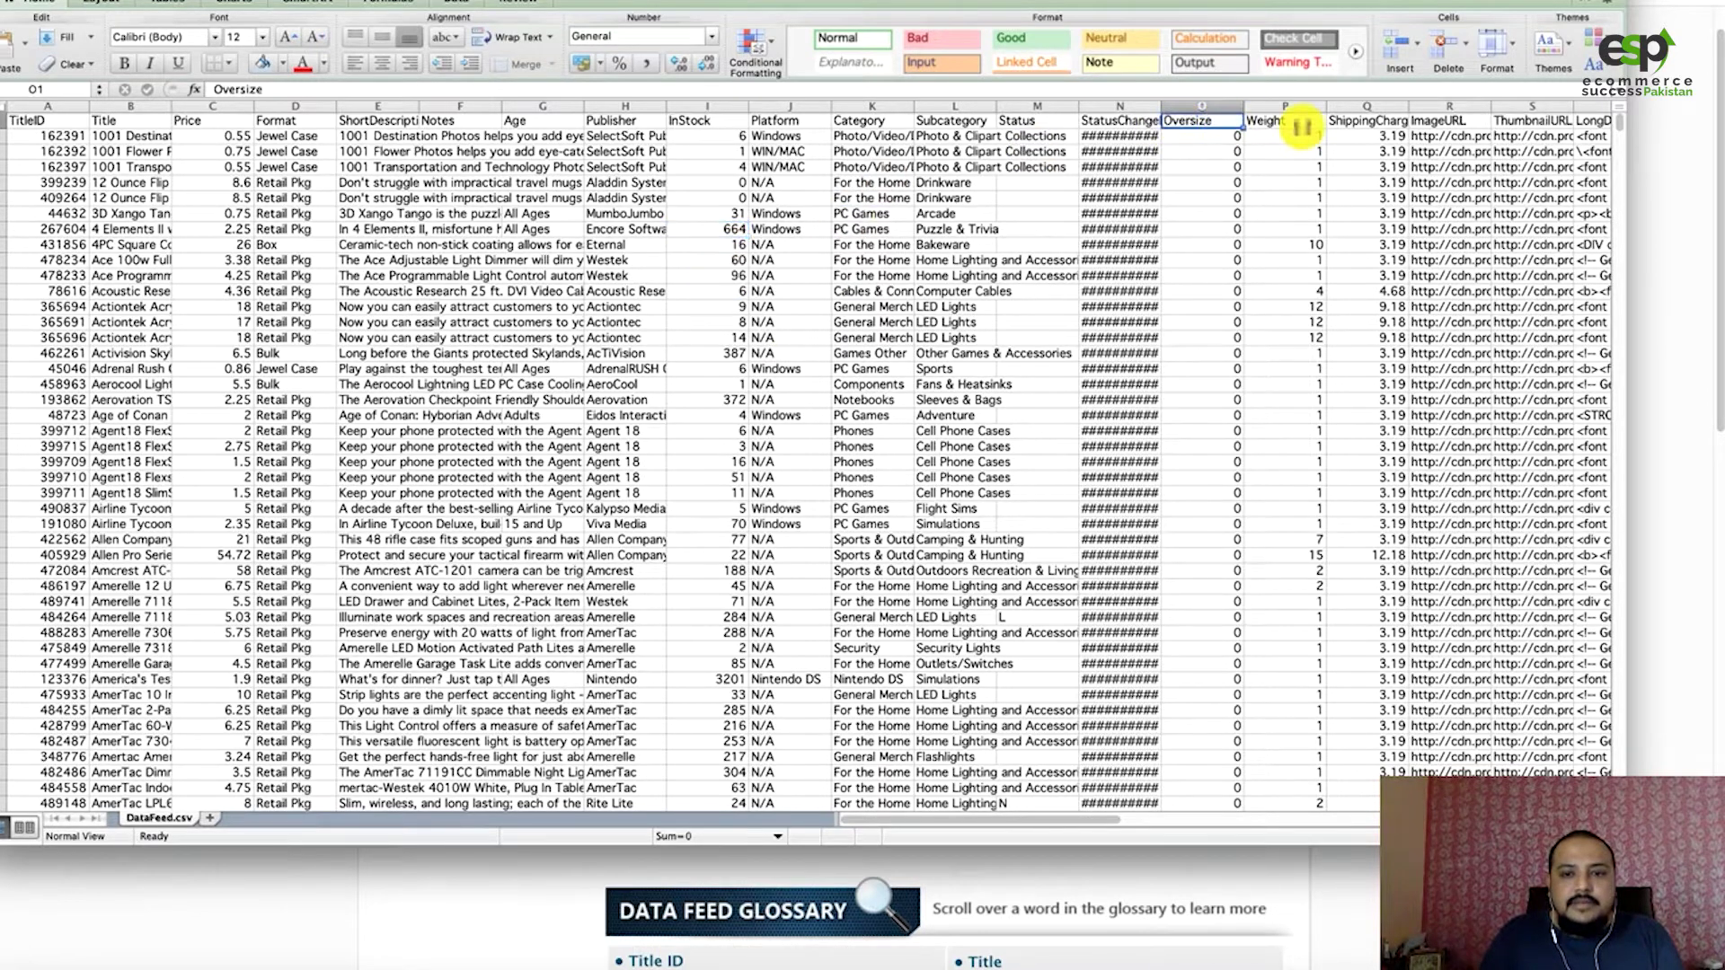
click(1299, 122)
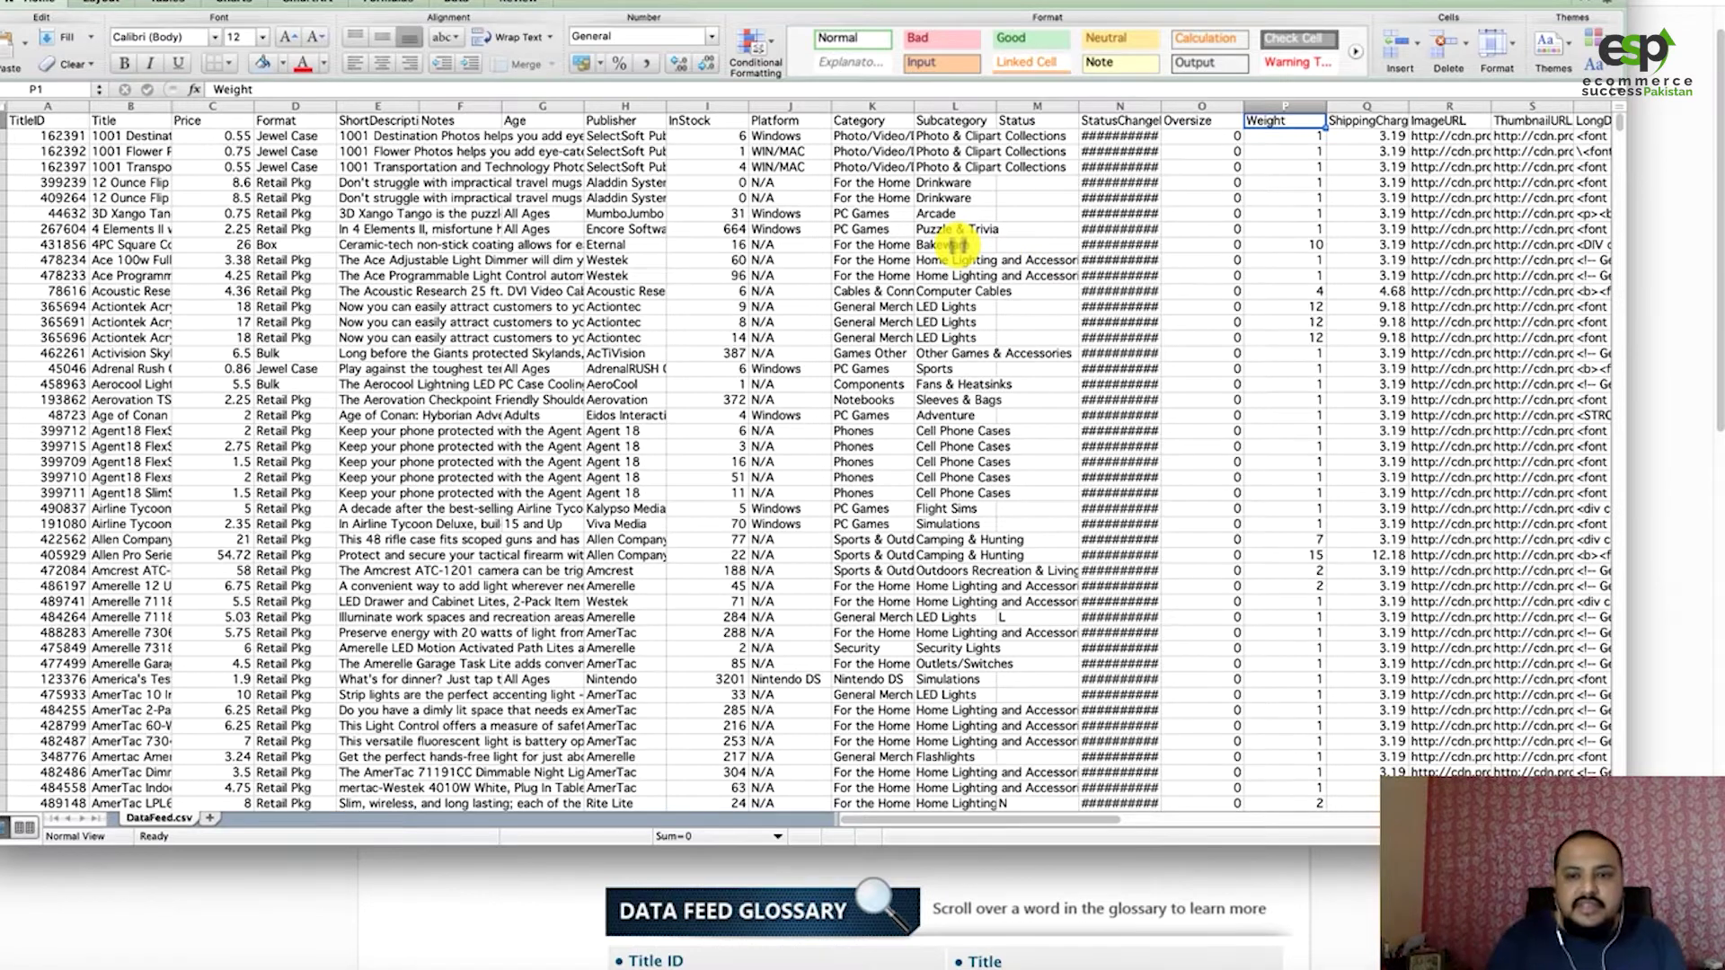
key(Right)
key(Right)
key(Right)
key(Right)
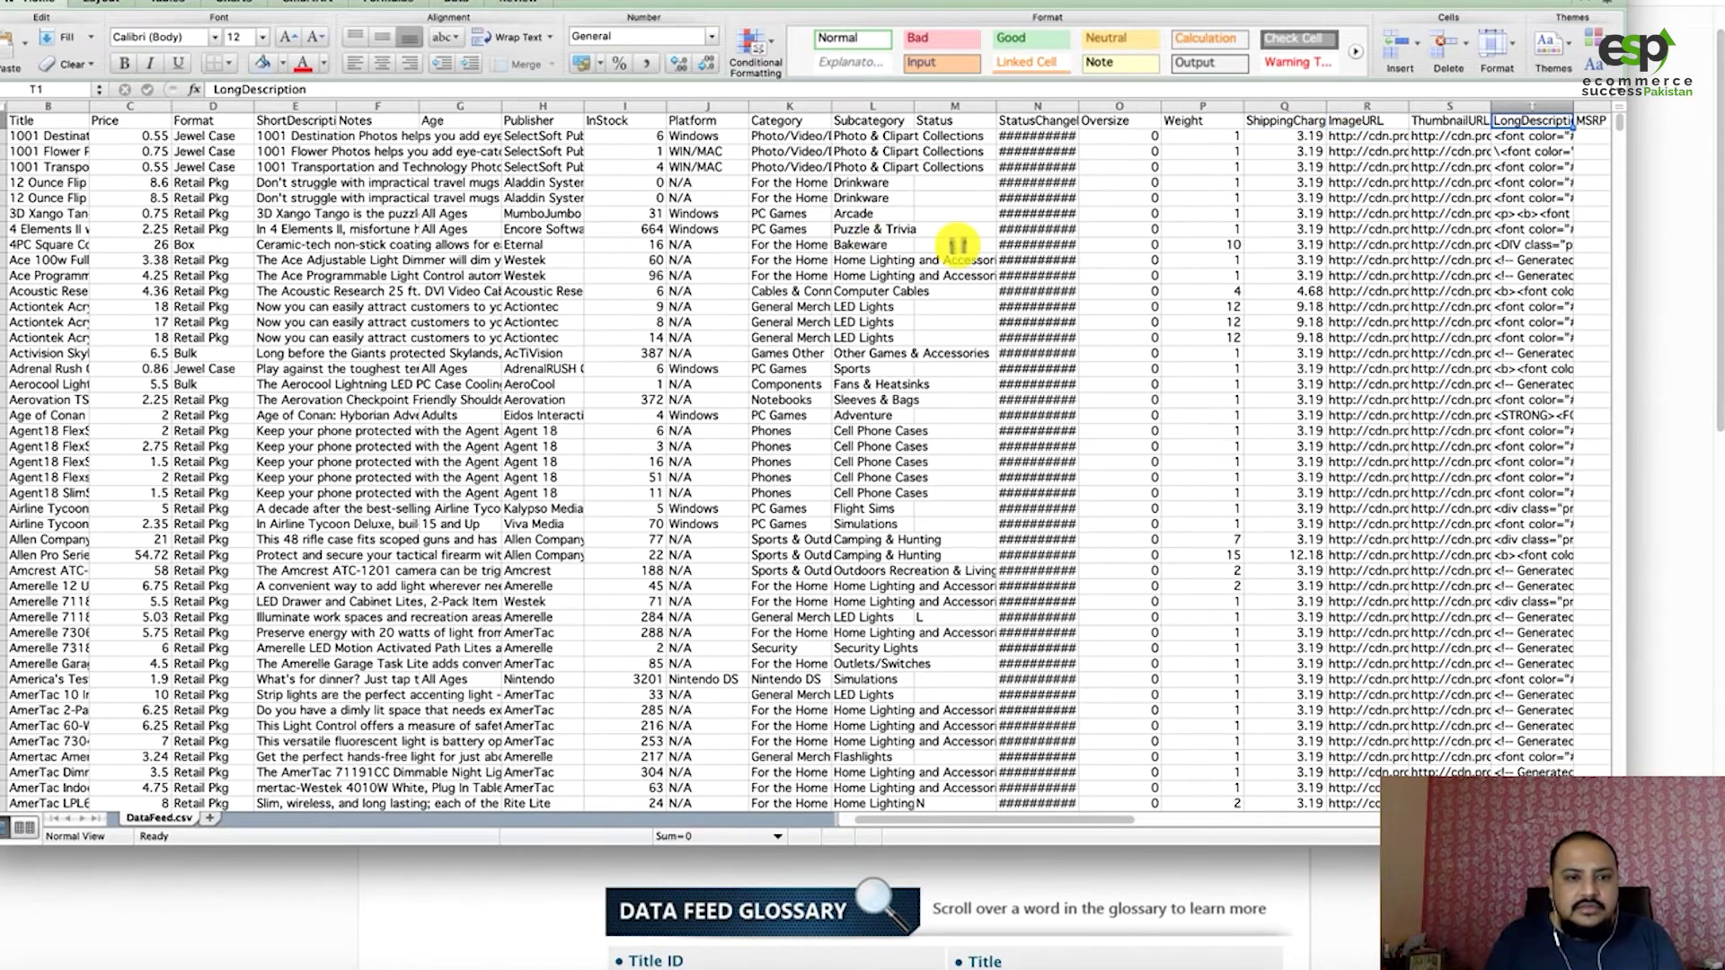
key(Right)
key(Right)
key(Right)
key(Right)
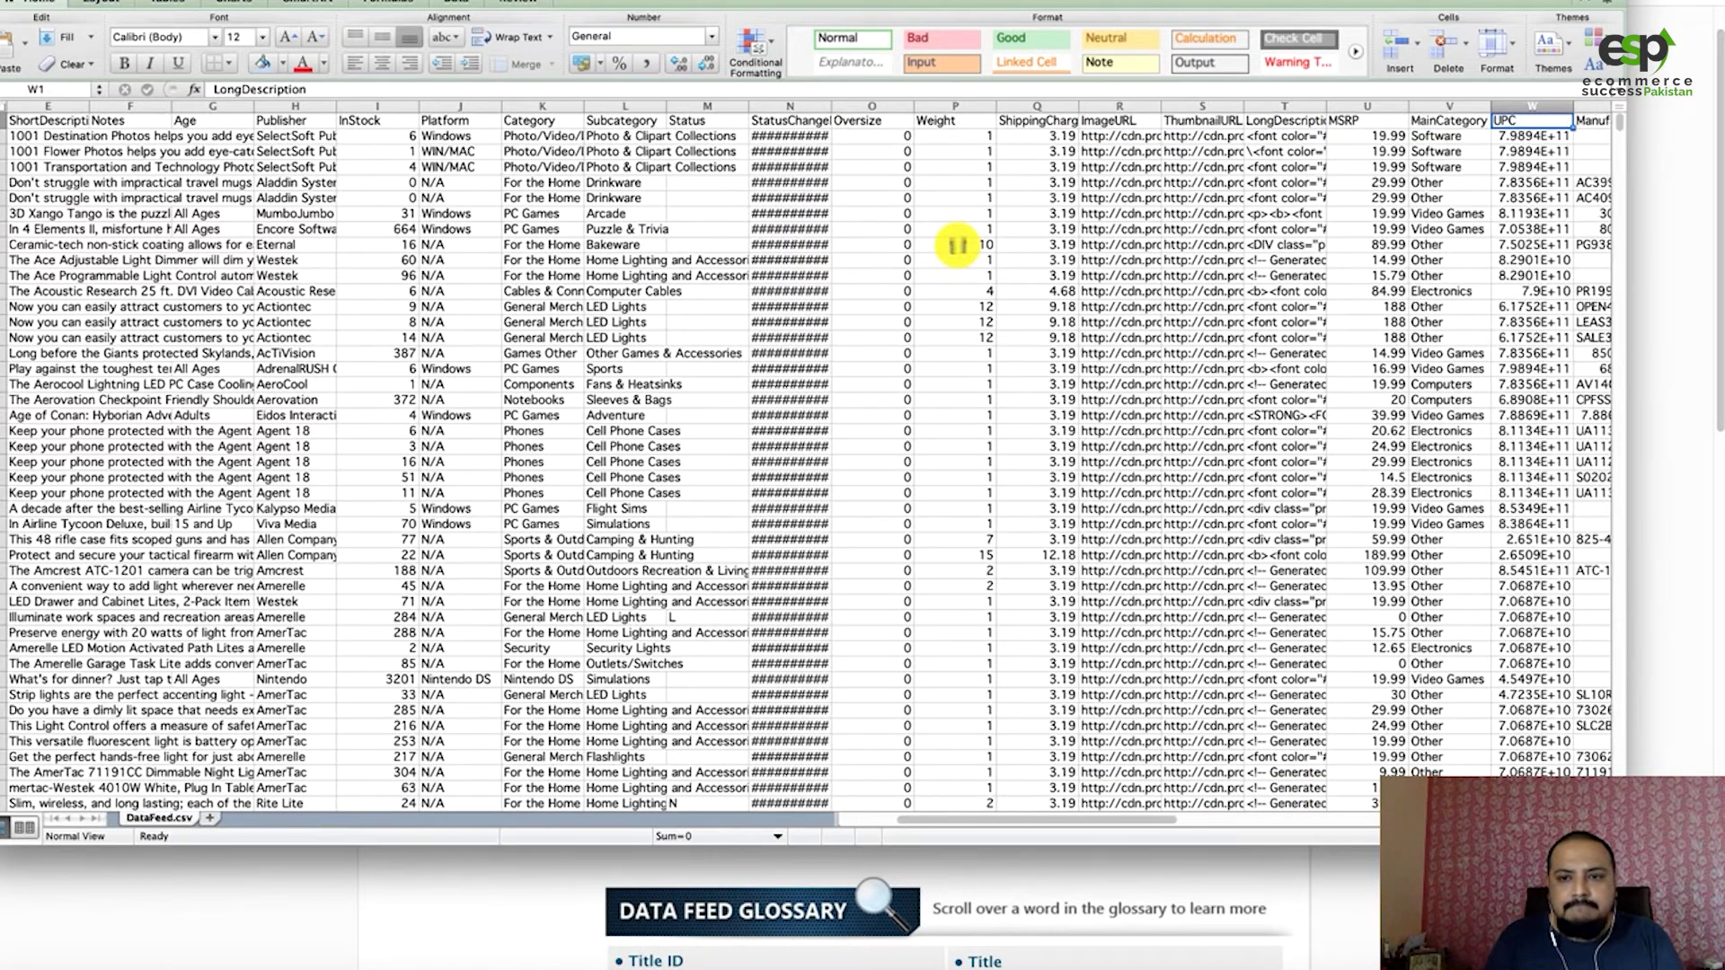
key(Left)
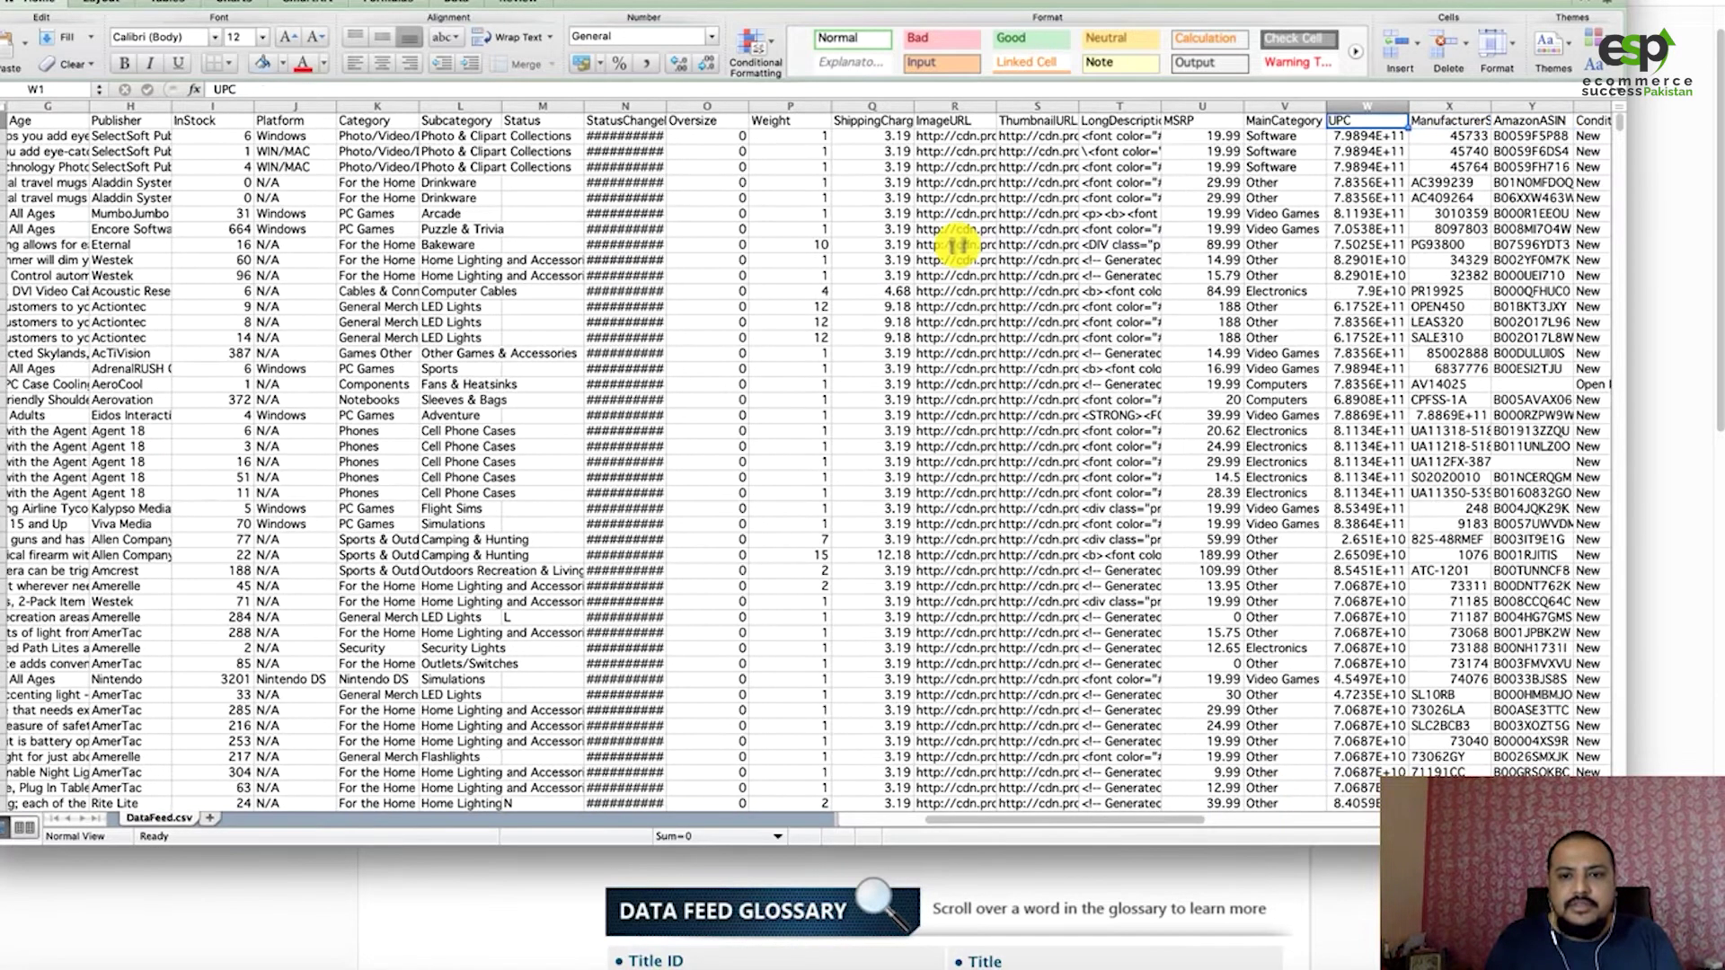
key(Right)
key(Right)
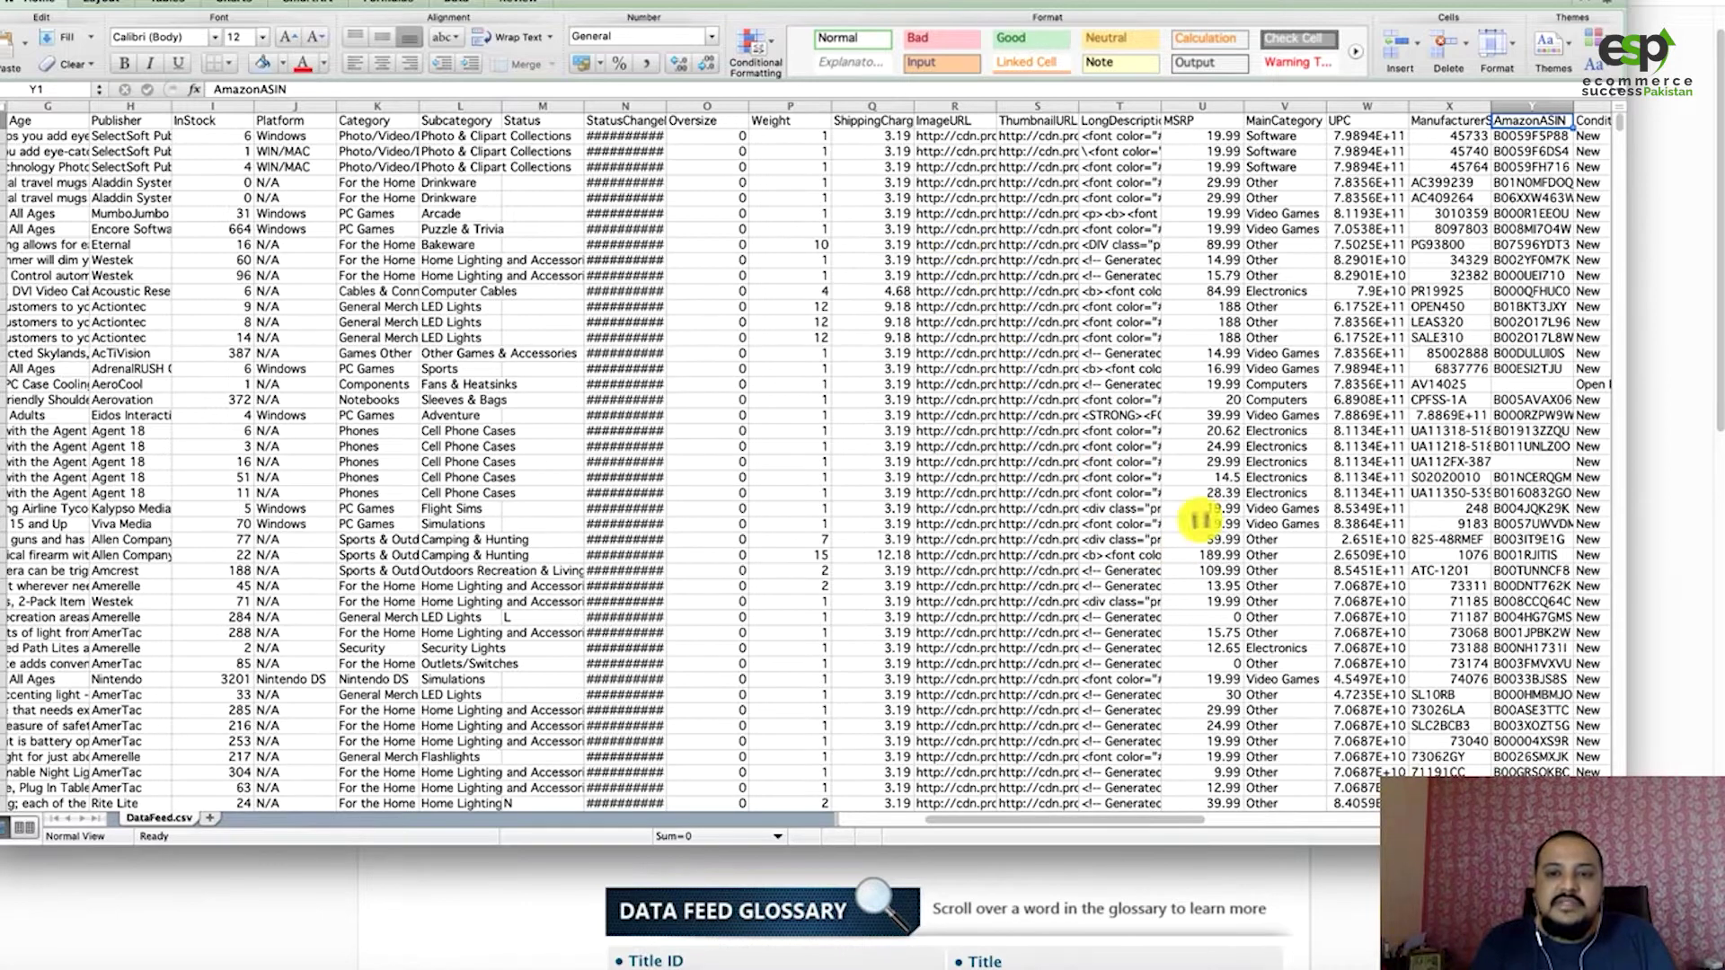
Examine the first product's row from its AmazonASIN value through the condition, lowest-tier price and shipping cost columns.
click(1528, 136)
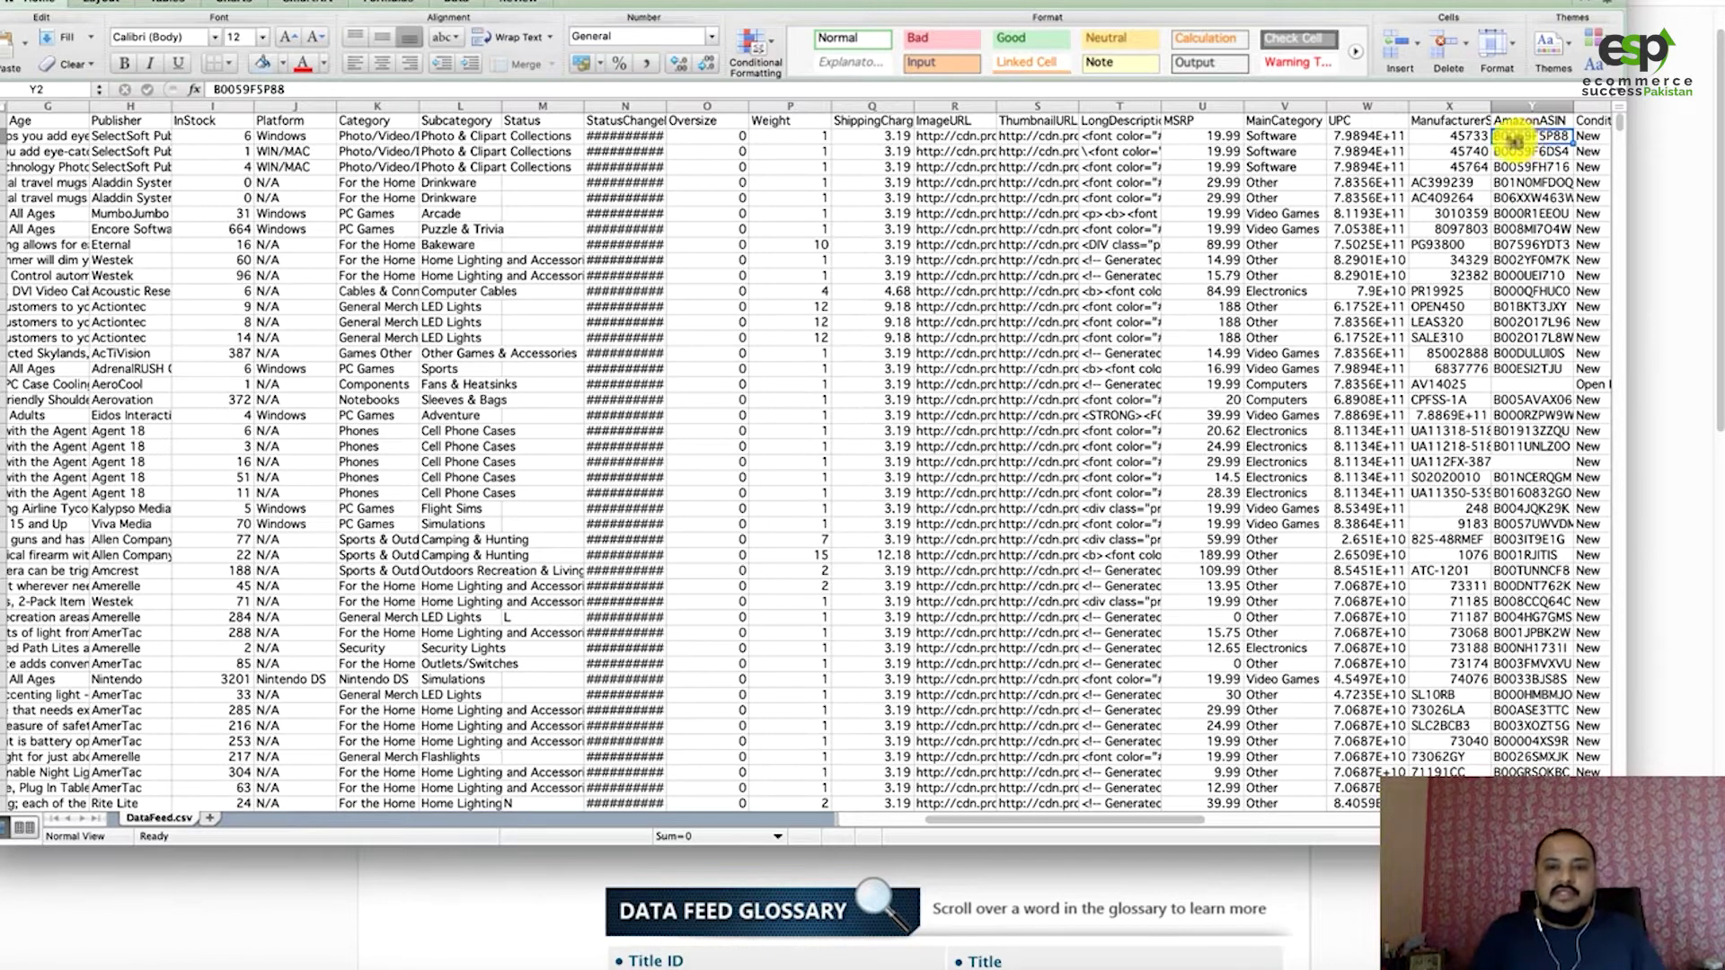
key(Right)
key(Right)
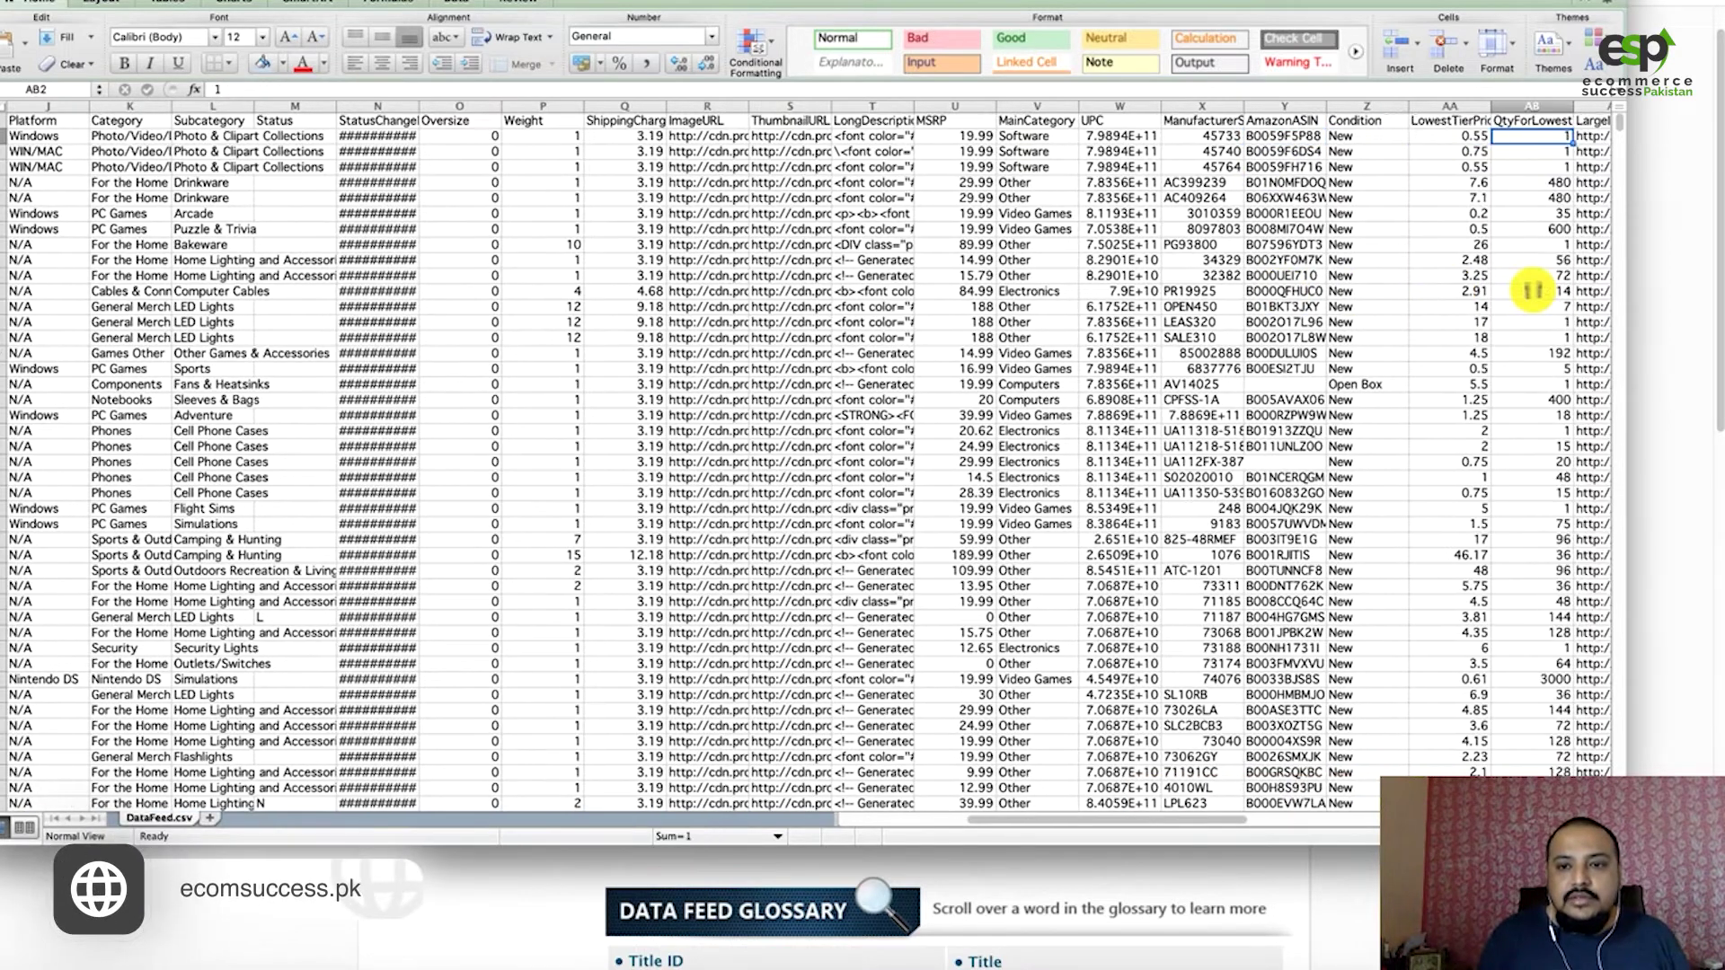
key(Right)
key(Right)
key(Right)
key(Right)
key(Right)
key(Right)
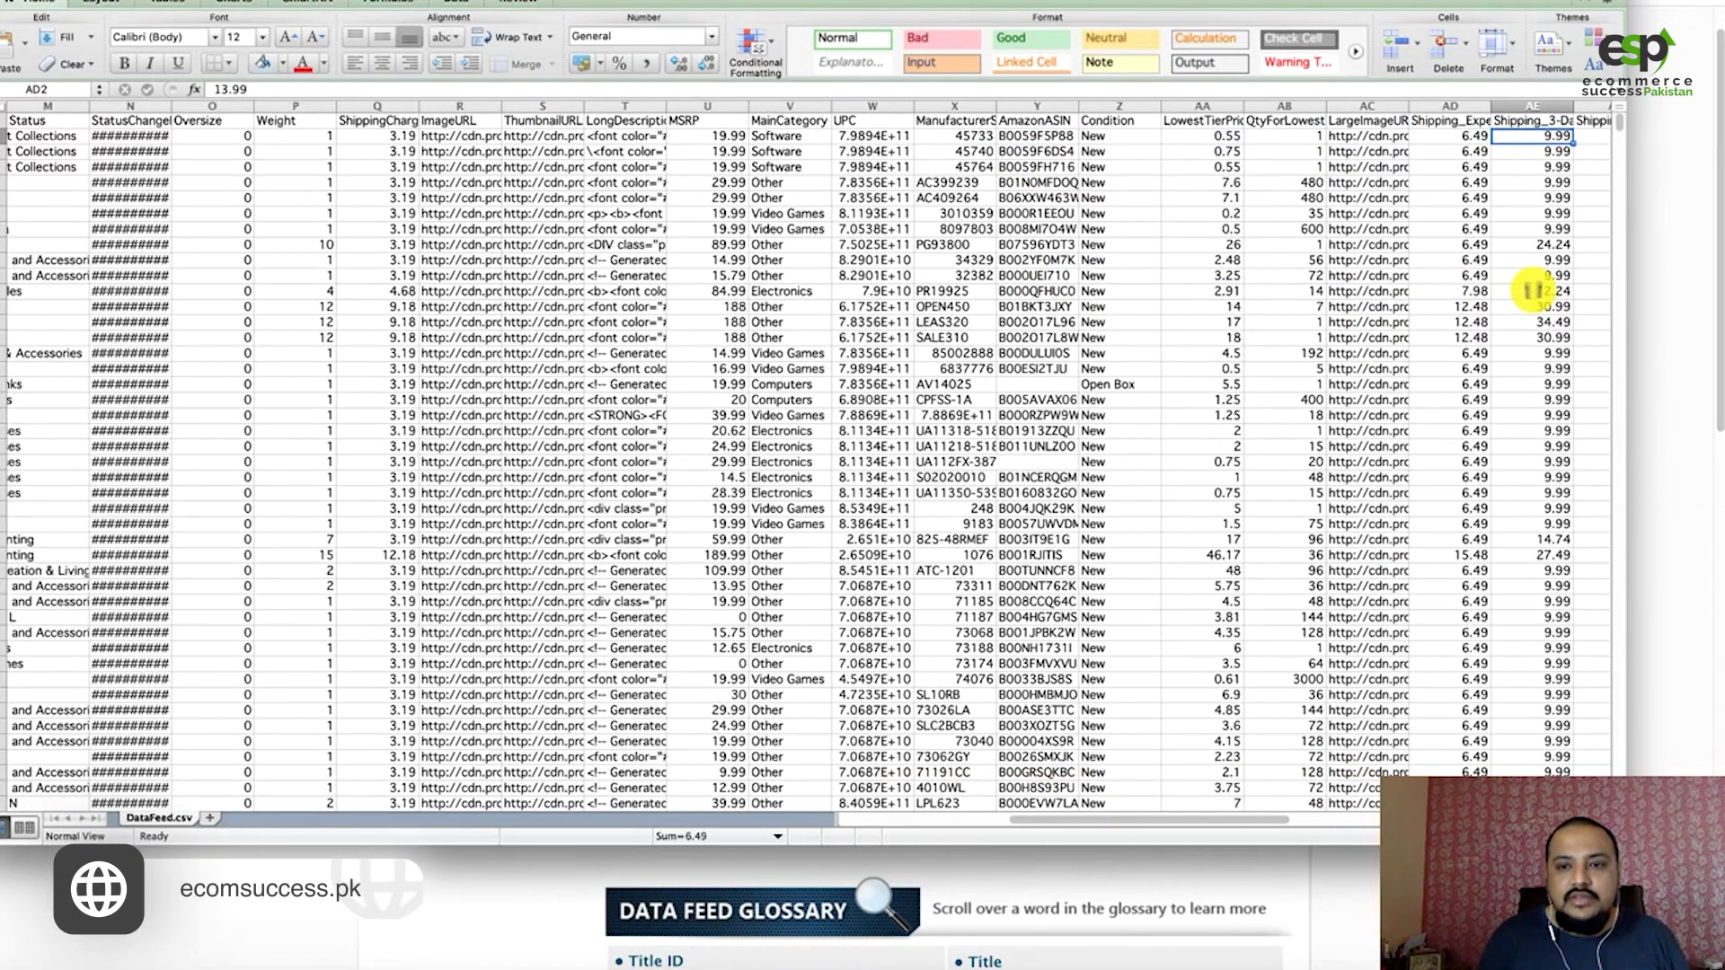
key(Right)
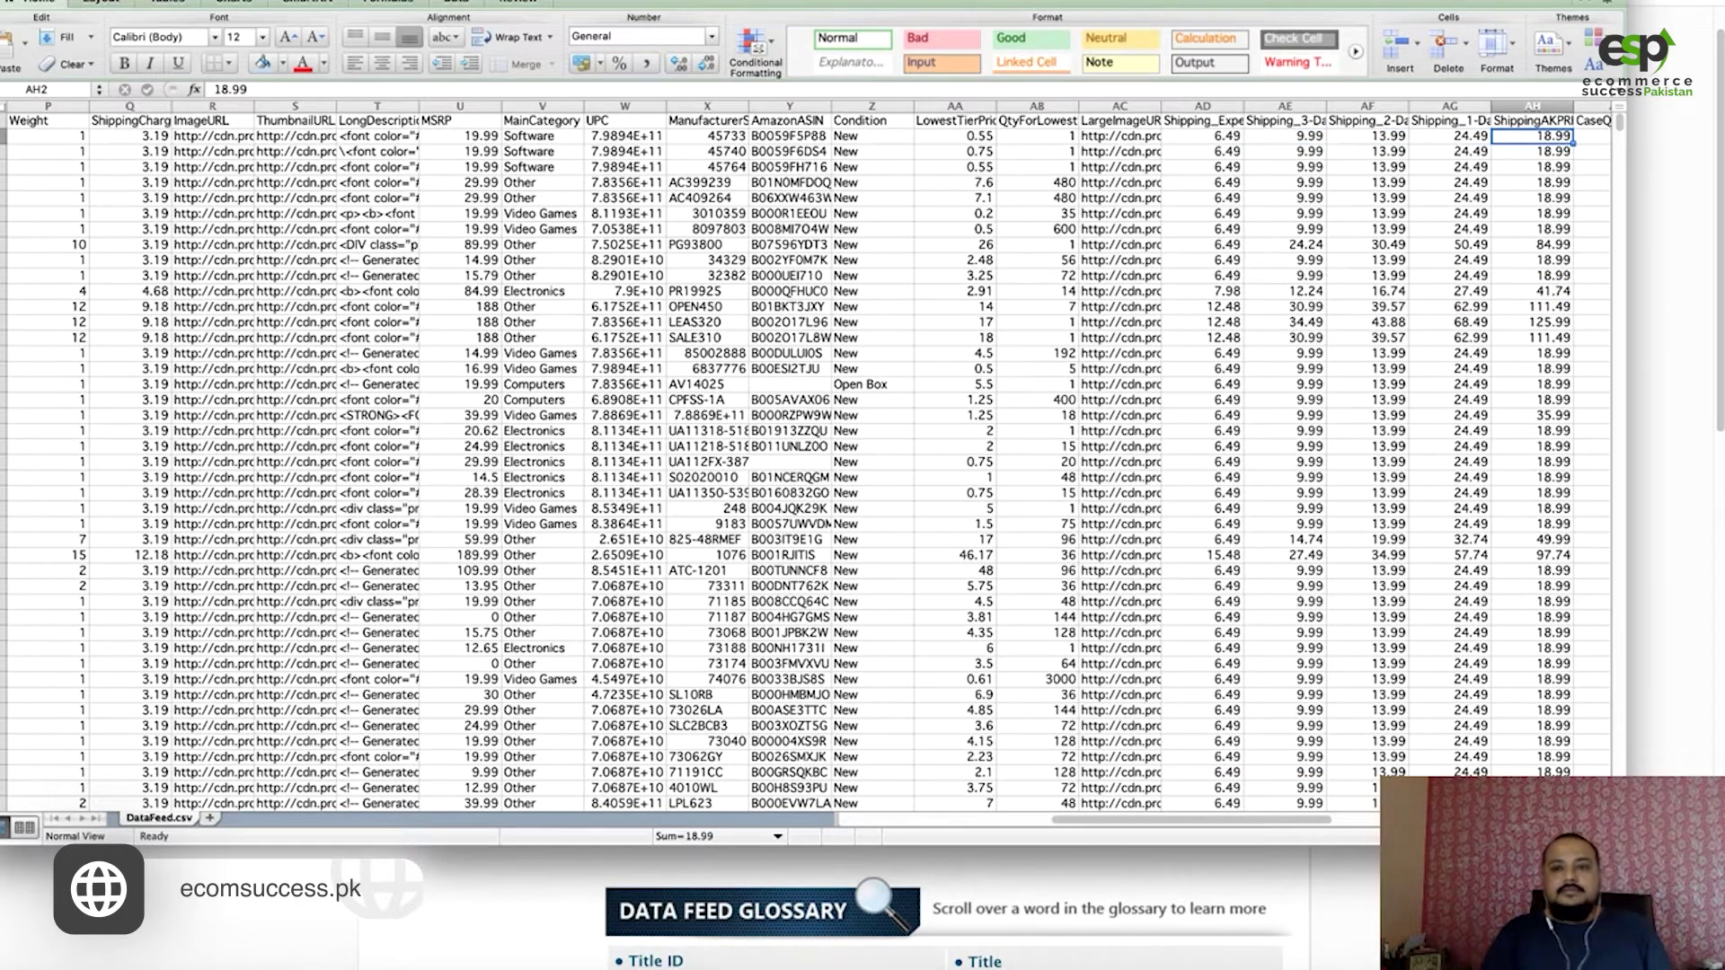
Switch to ScanUnlimited and set up a new scan with DataFeed.csv from the Downloads folder.
key(super+tab)
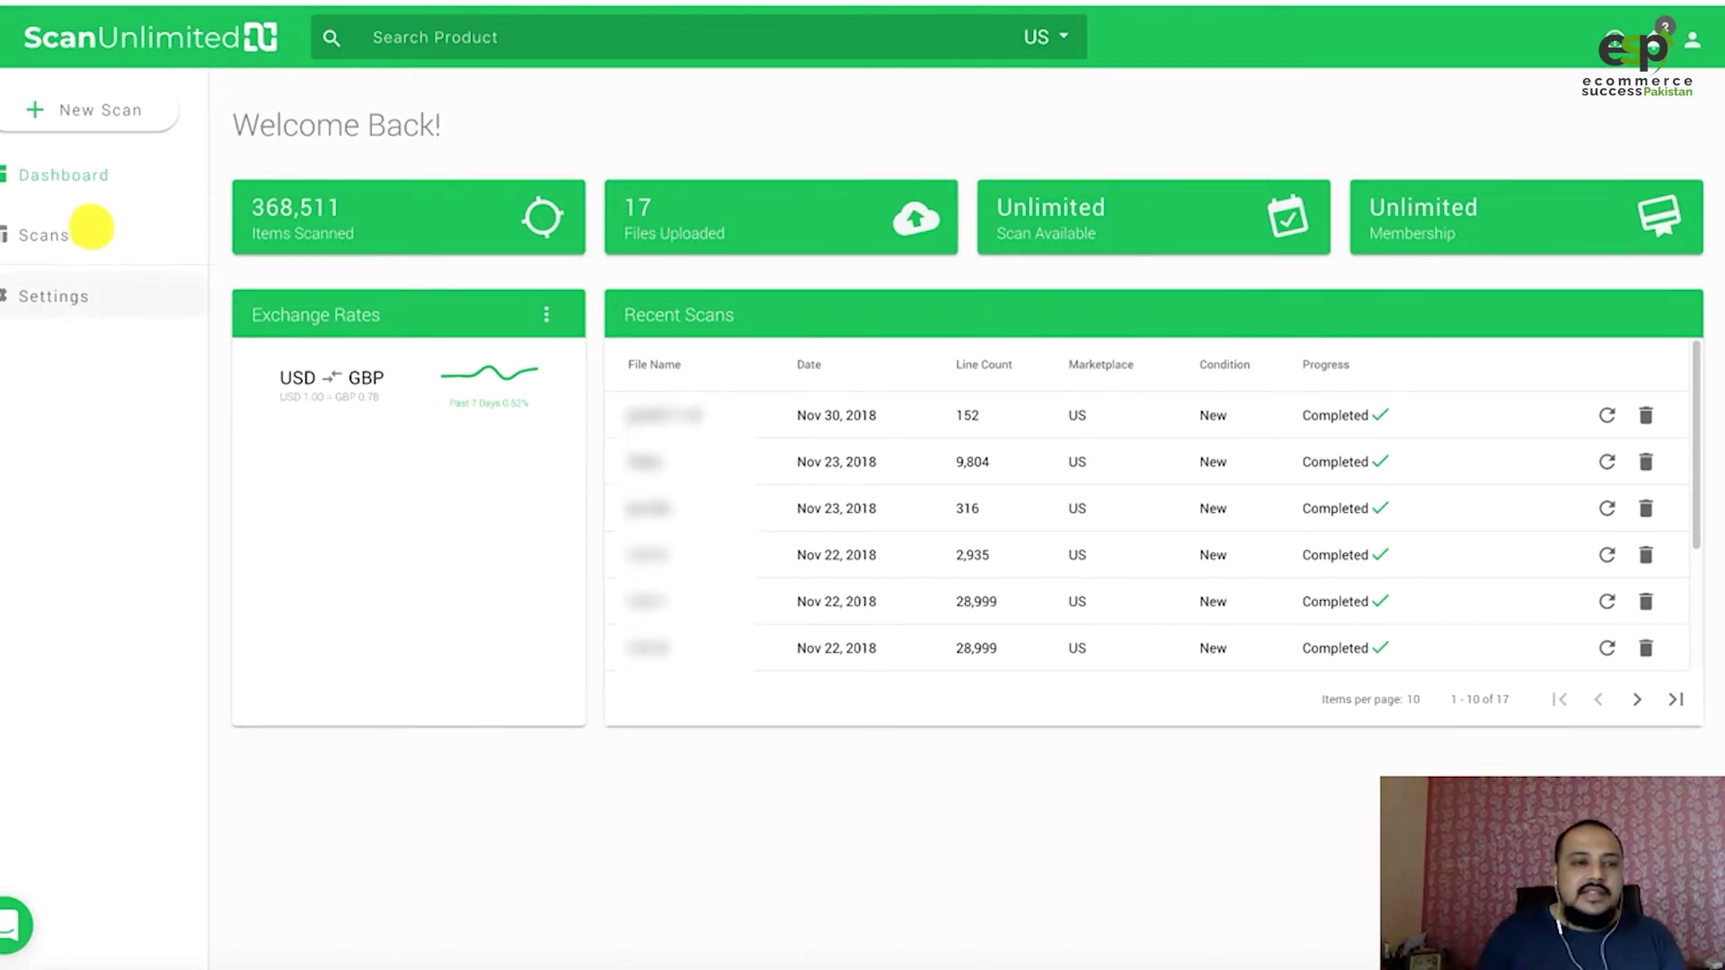
click(67, 109)
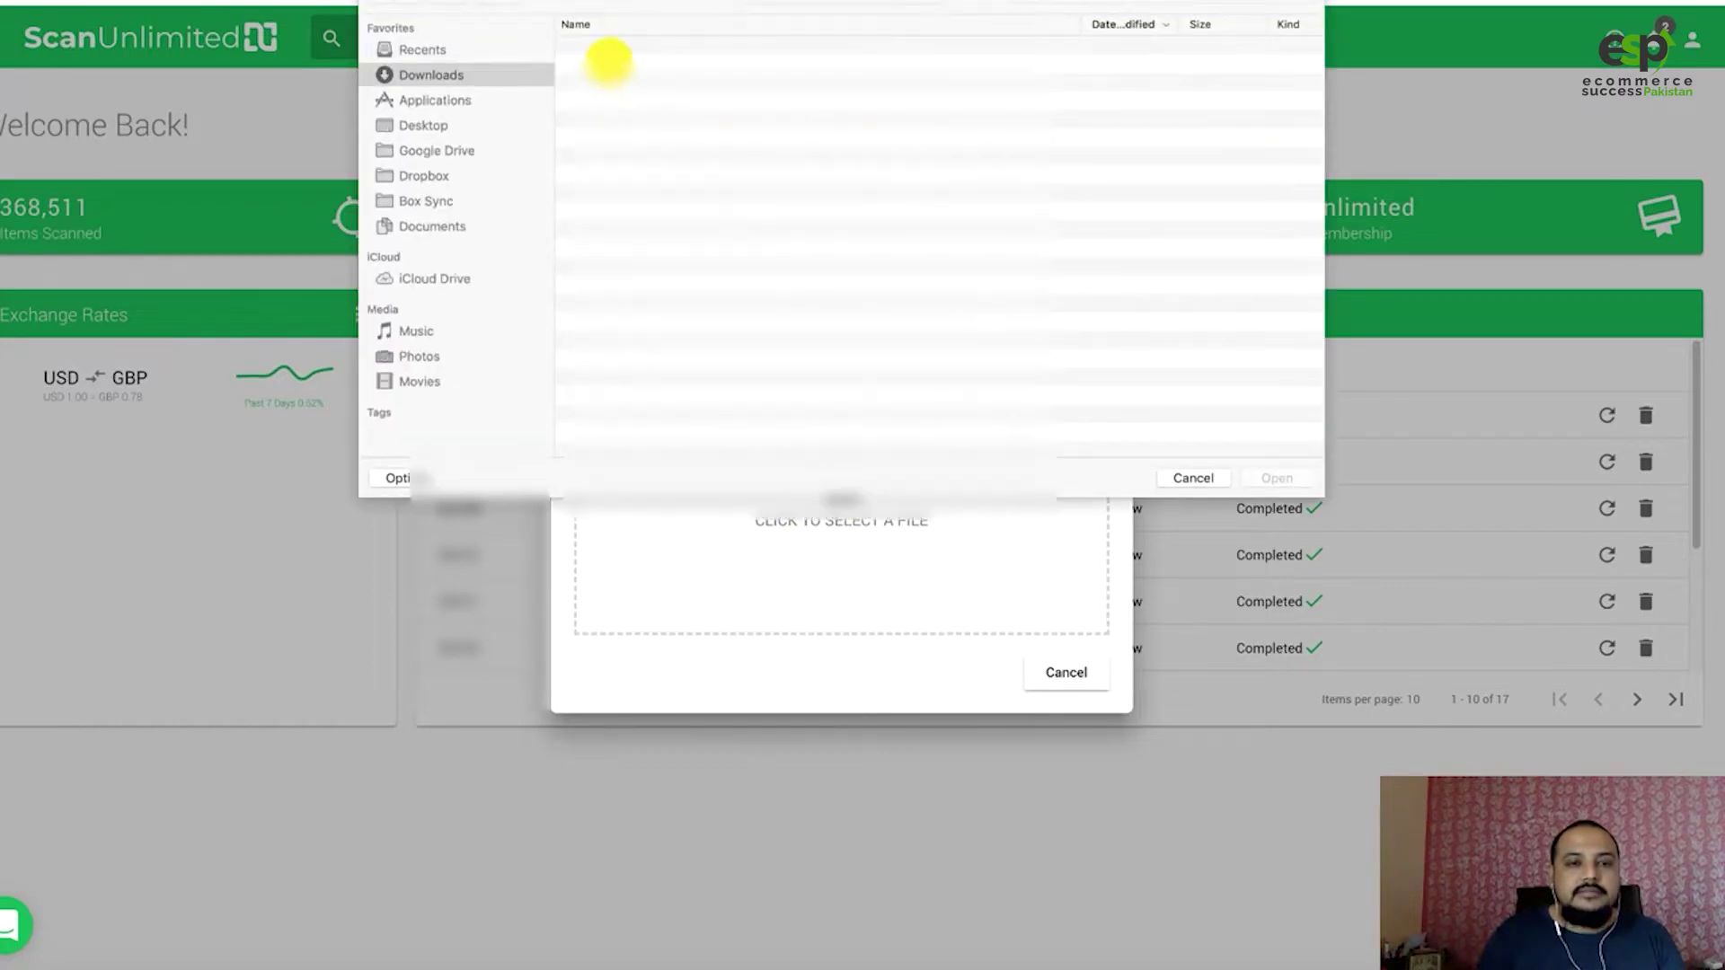
click(620, 46)
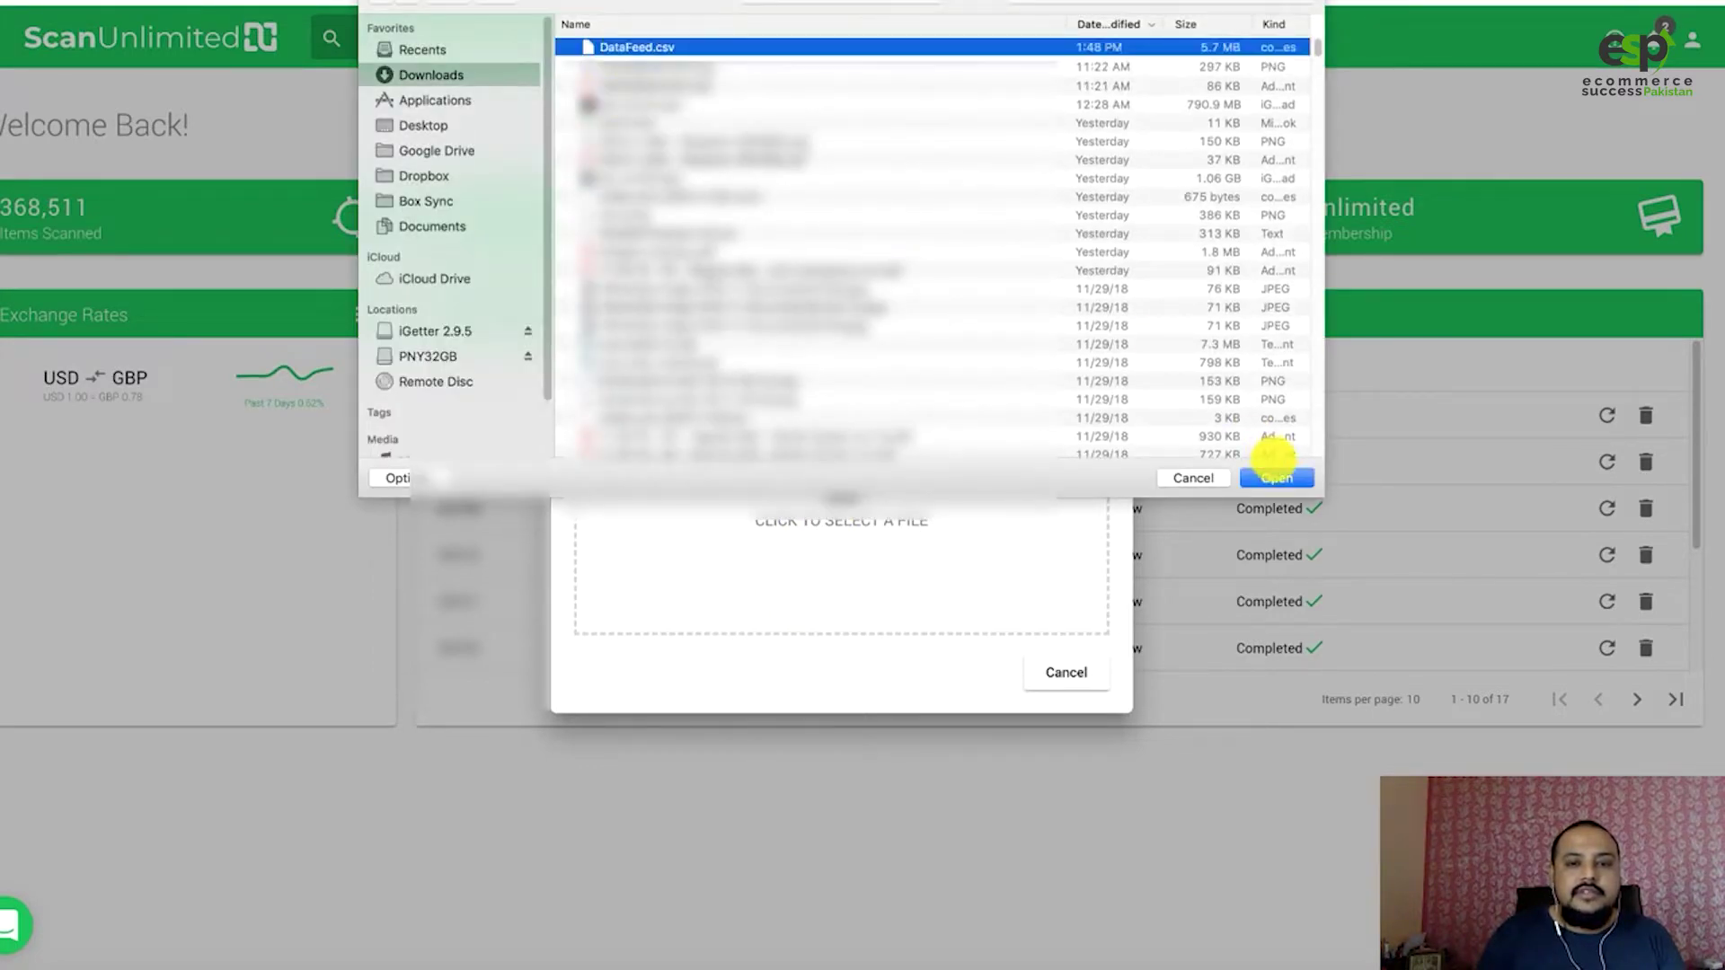
click(1275, 477)
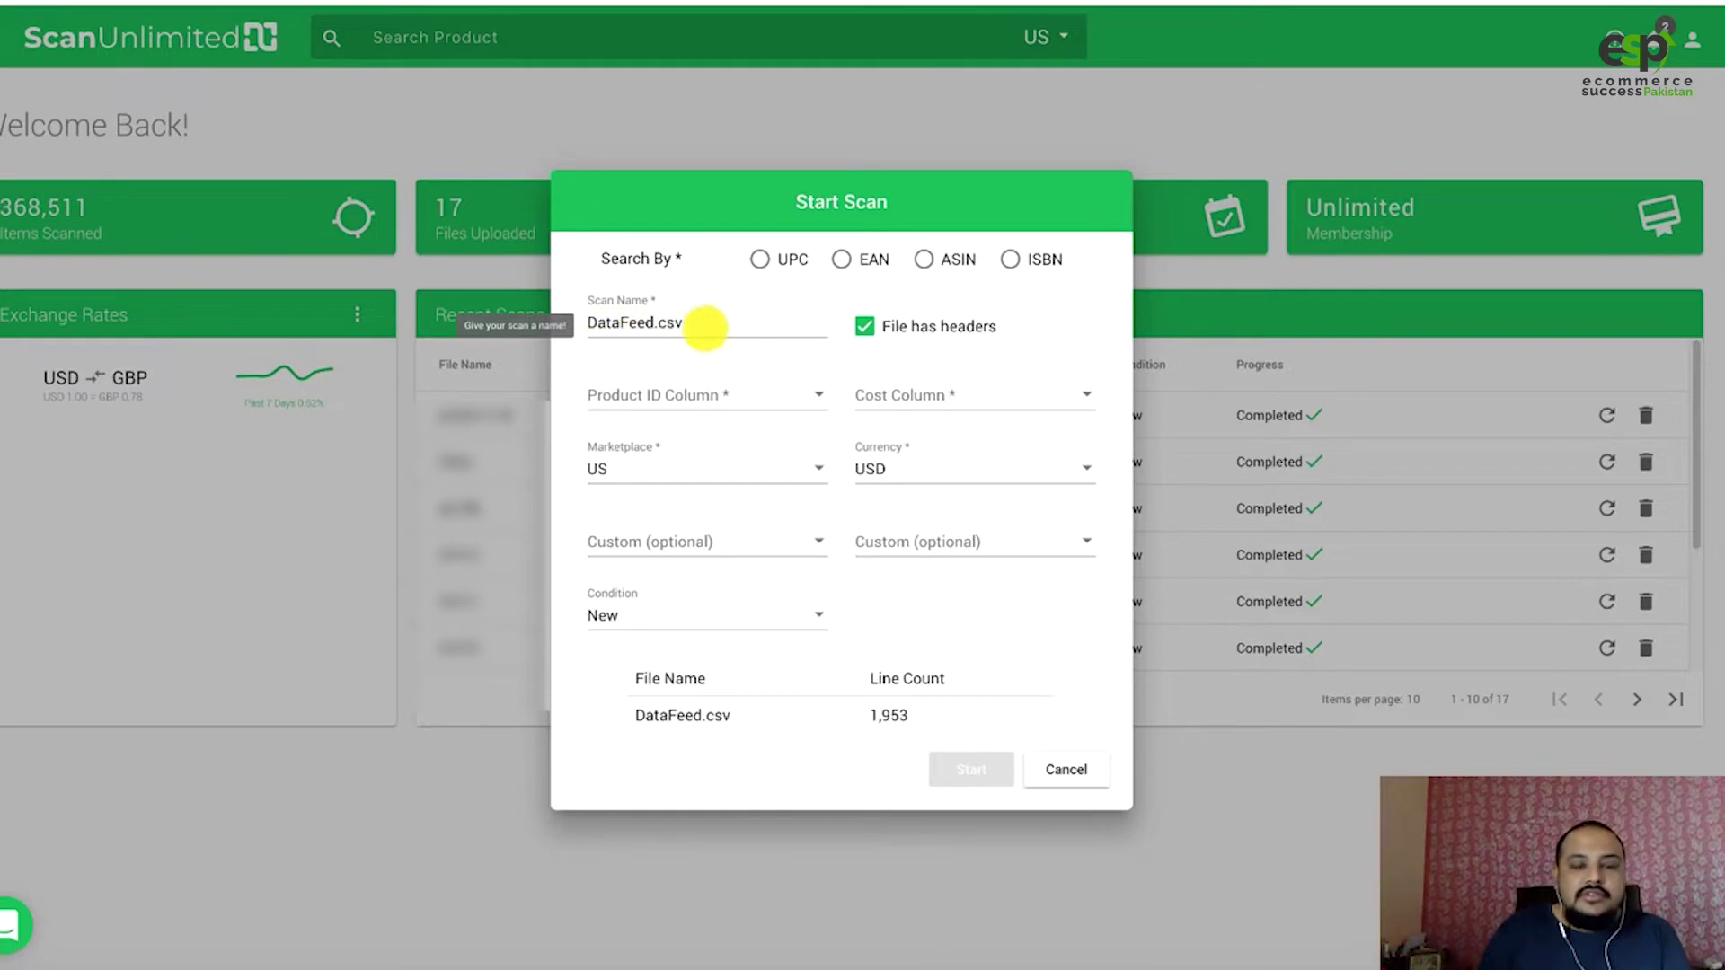
Name the scan "xsdepot-dec-1st".
drag(673, 324, 590, 323)
click(601, 304)
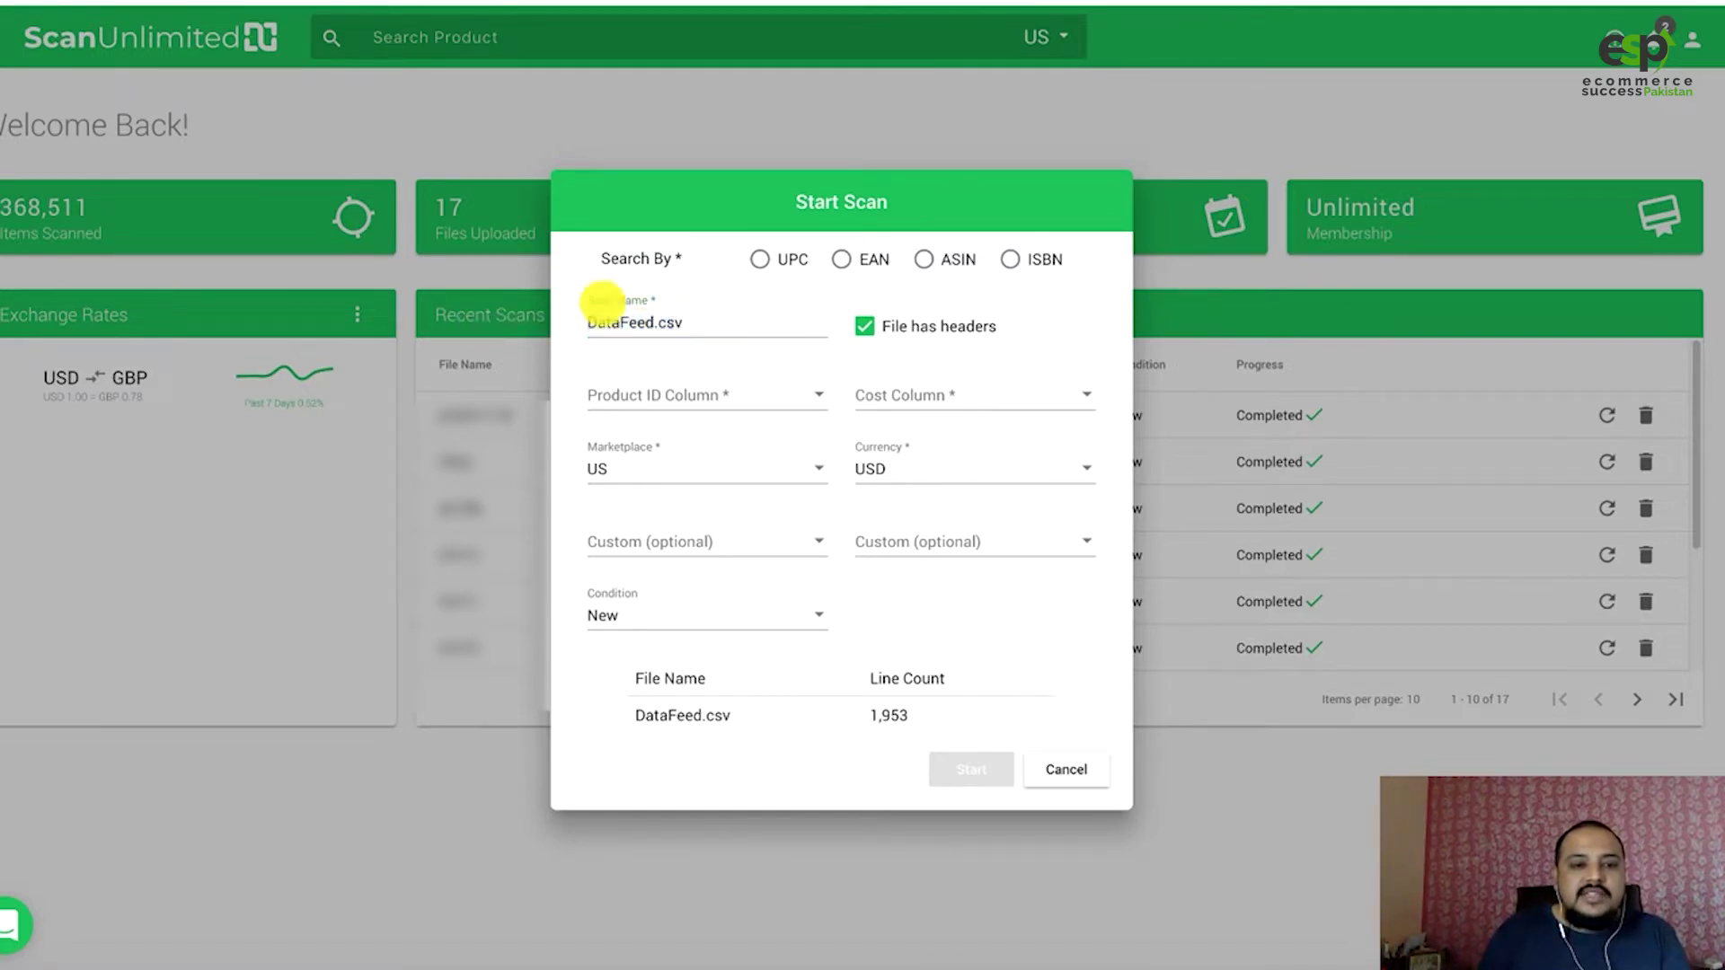
drag(709, 323, 508, 324)
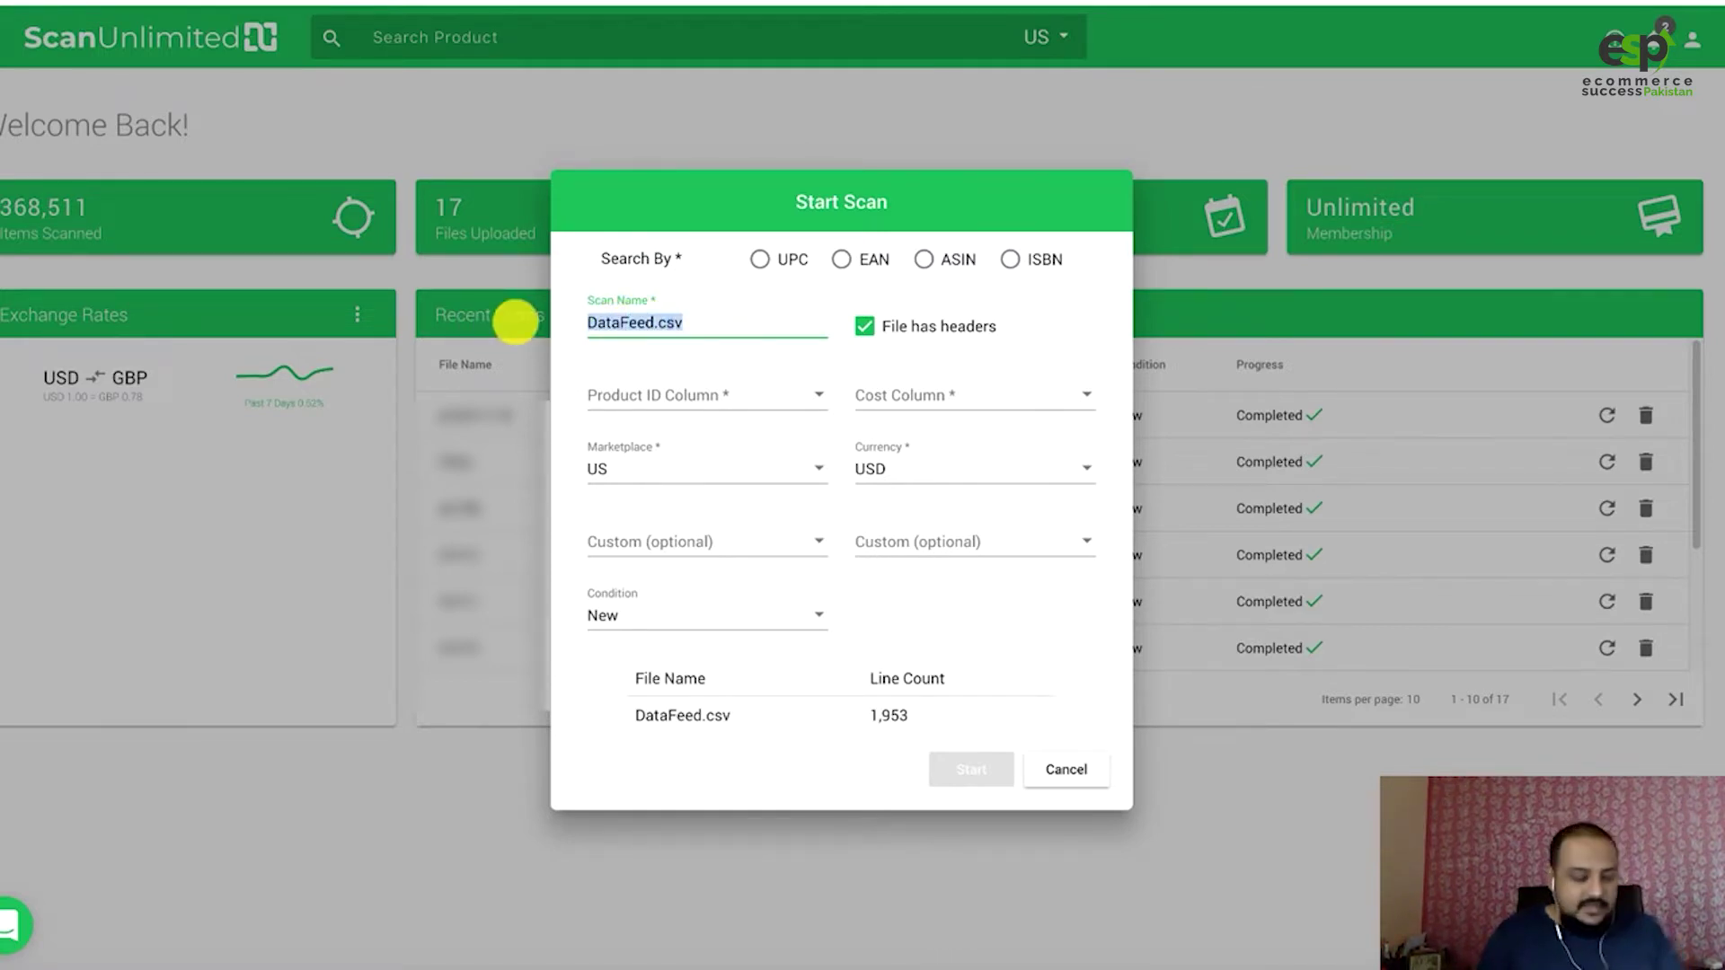
text(xsdepot)
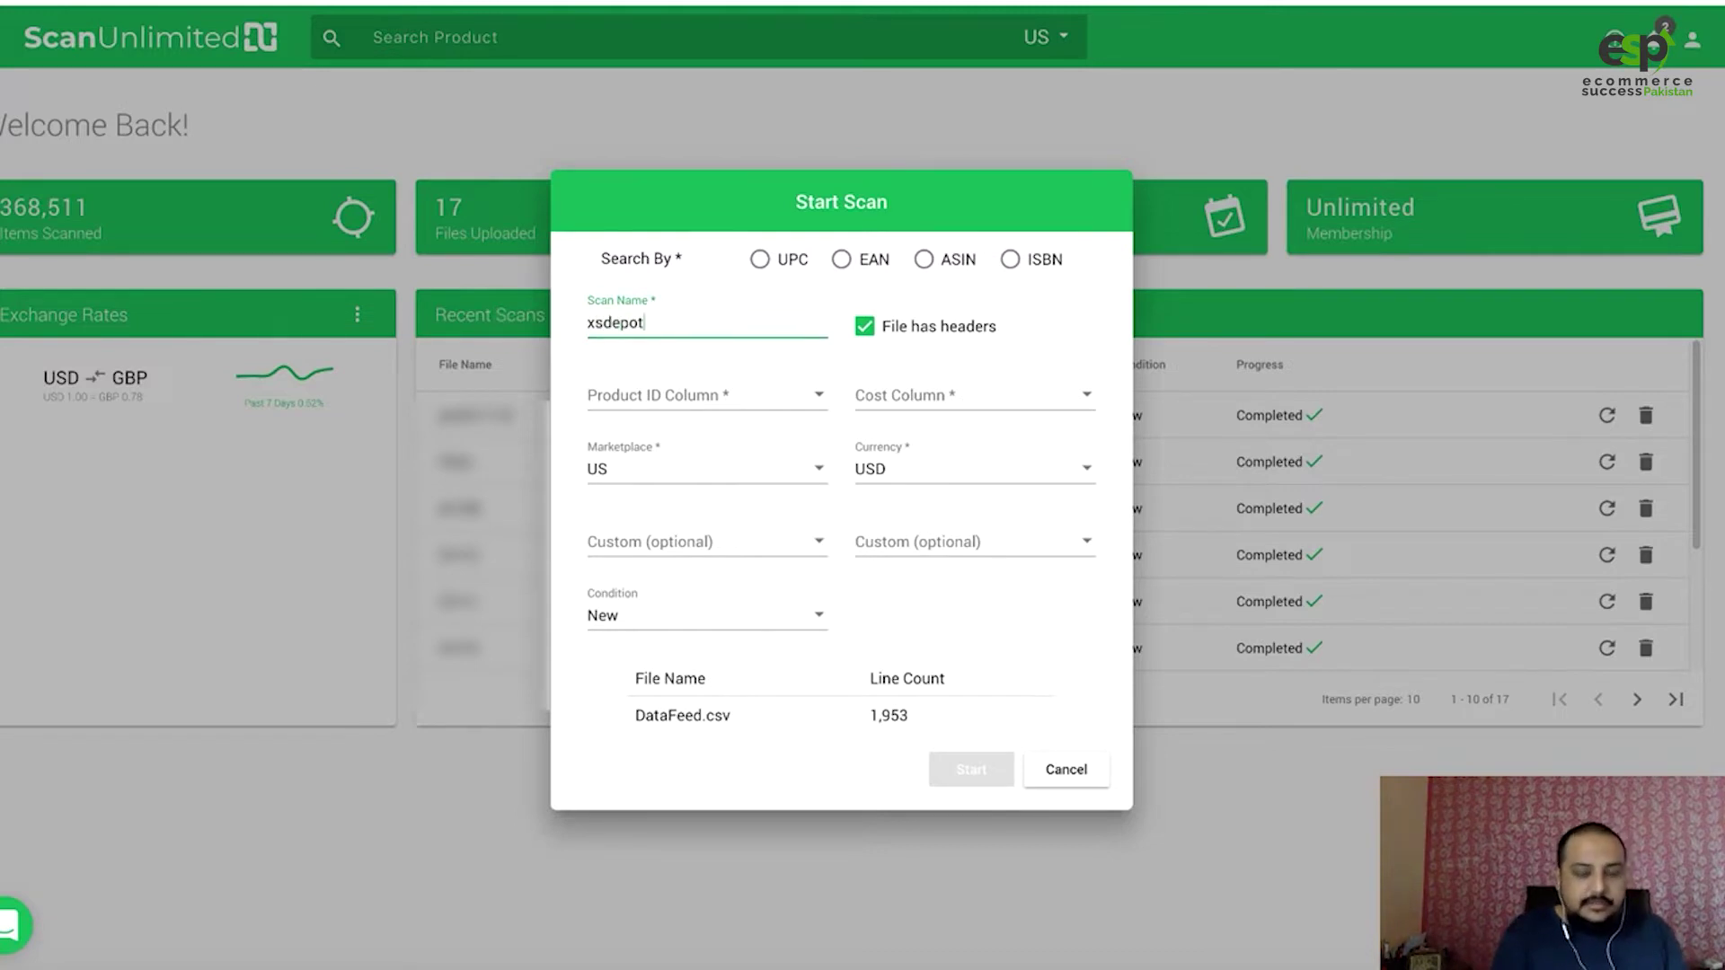
text(-)
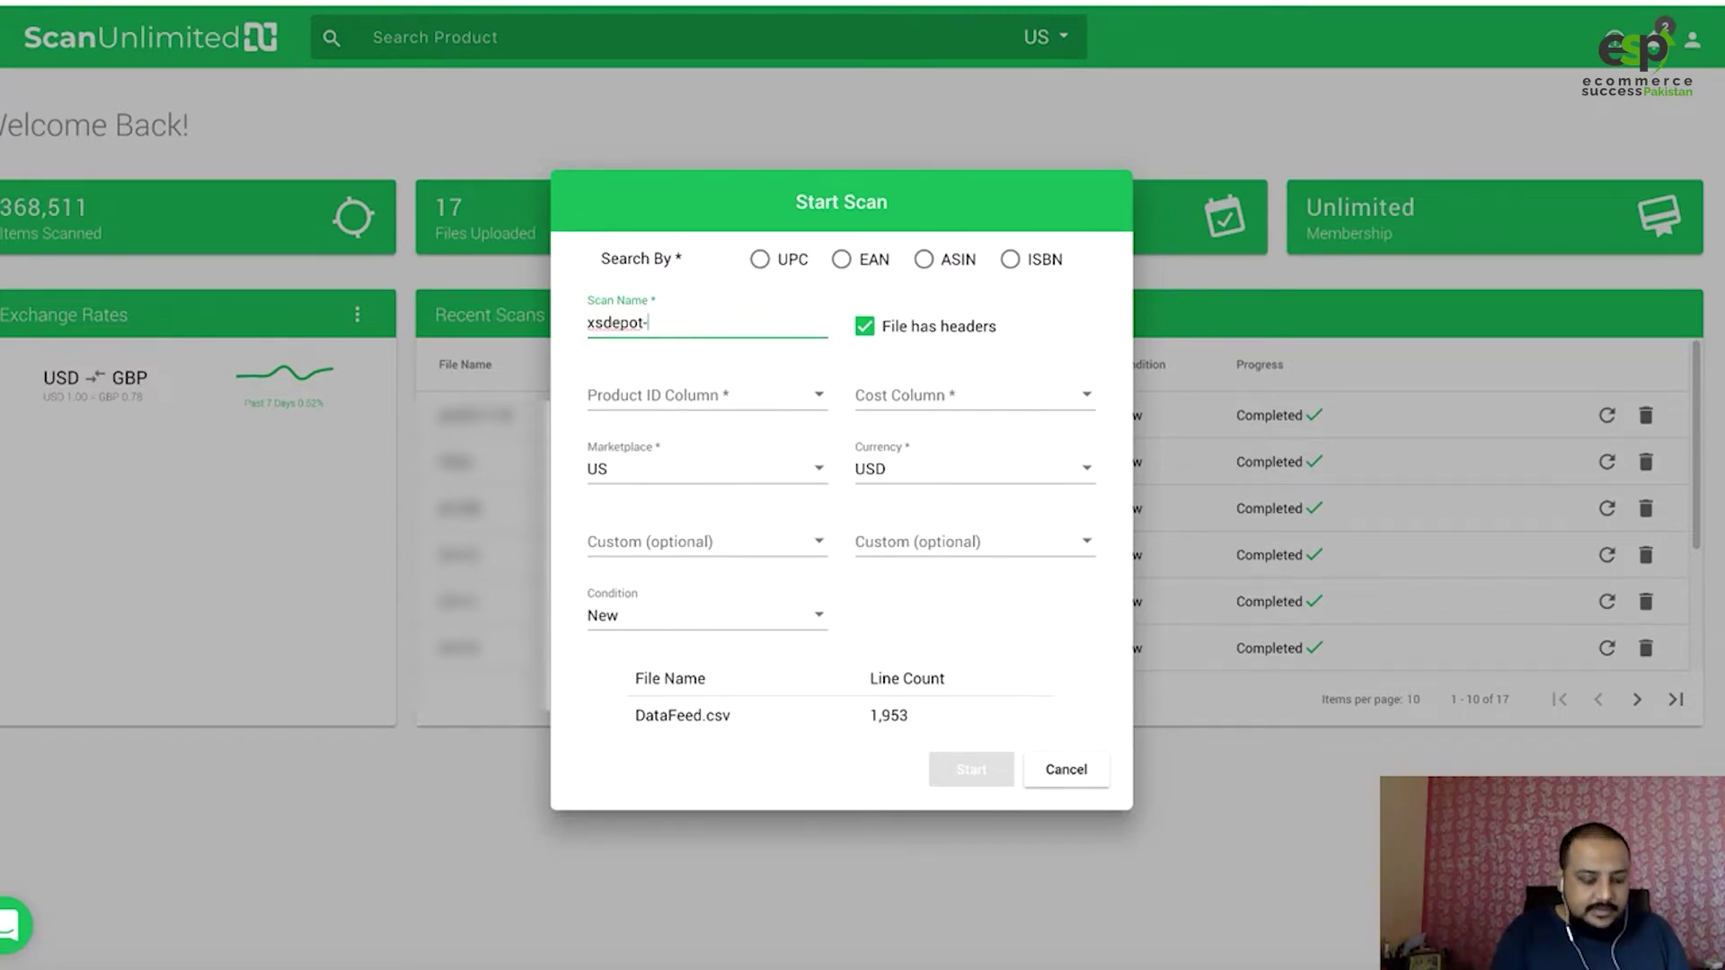
text(n)
key(BackSpace)
text(dec)
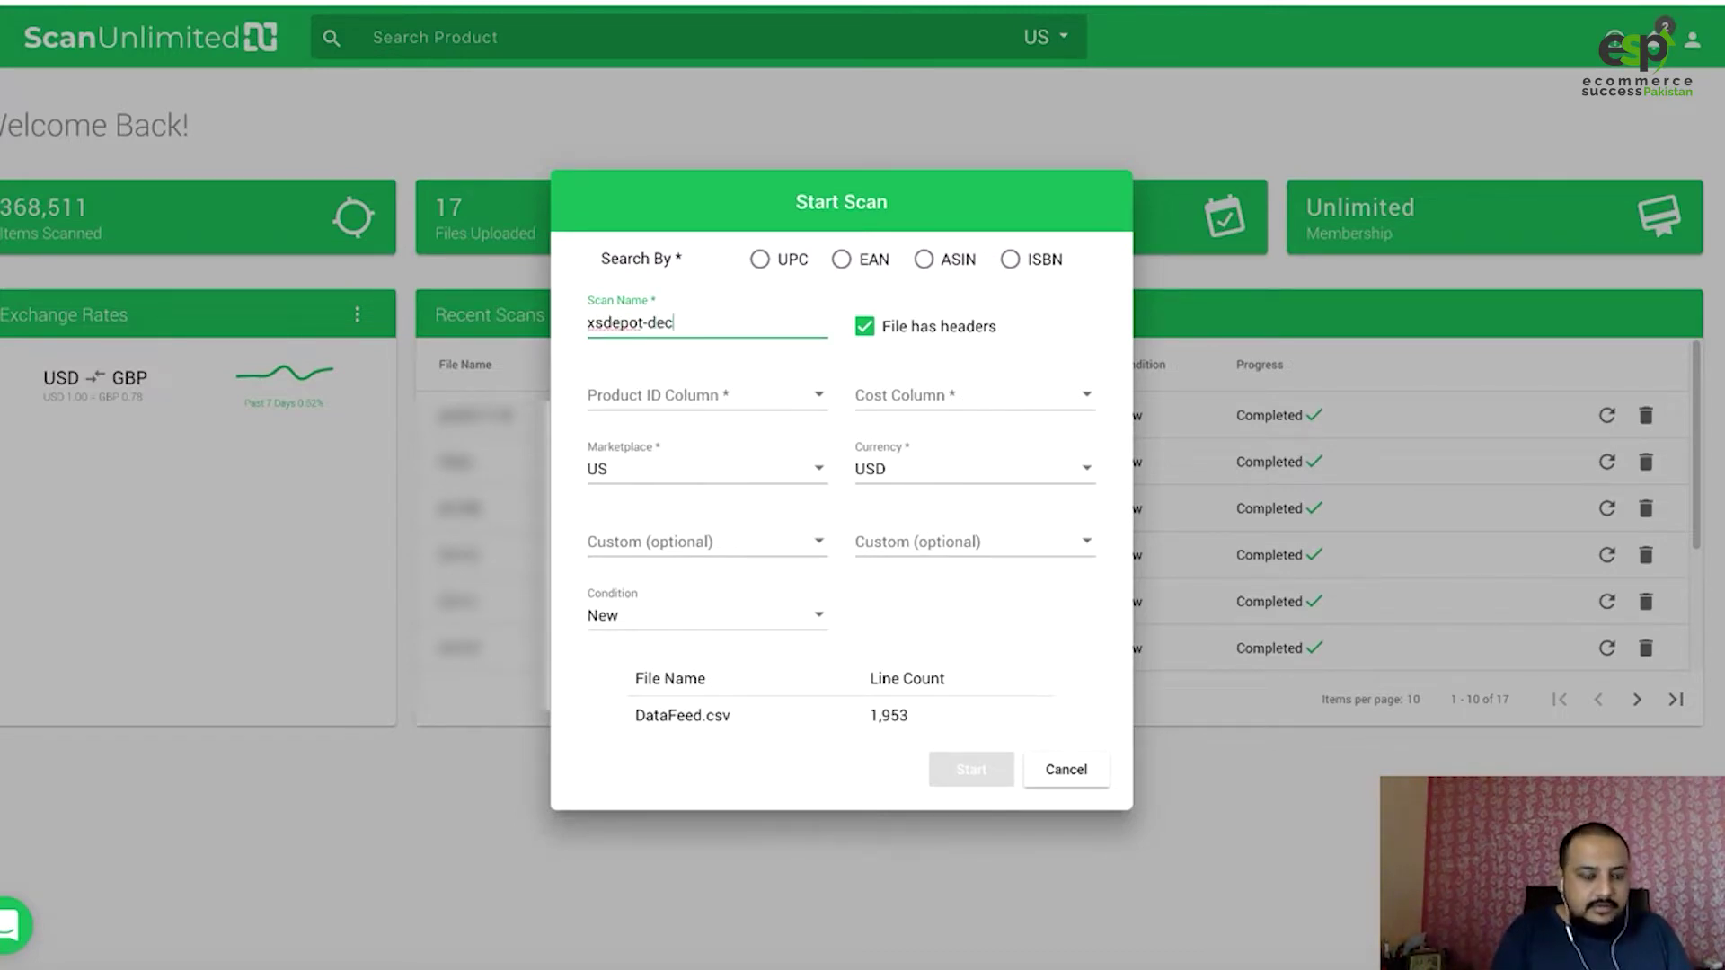
text(-1st)
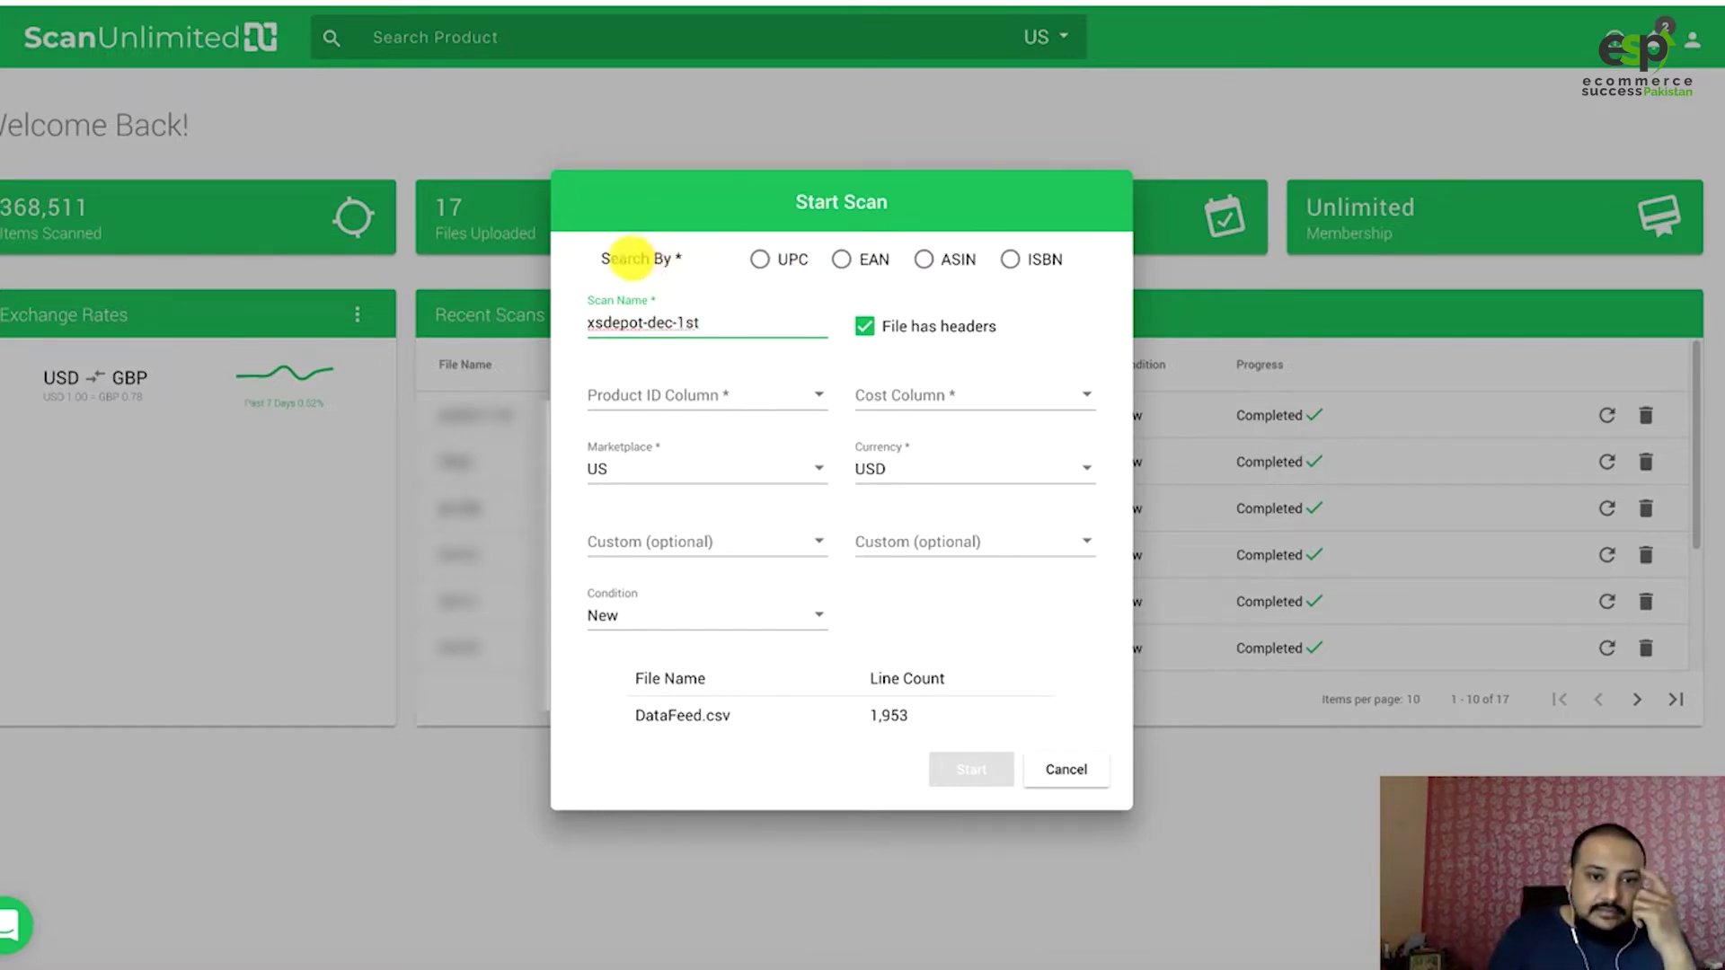
Set the scan to search by UPC and choose UPC as the product ID column.
drag(639, 258, 685, 258)
click(779, 259)
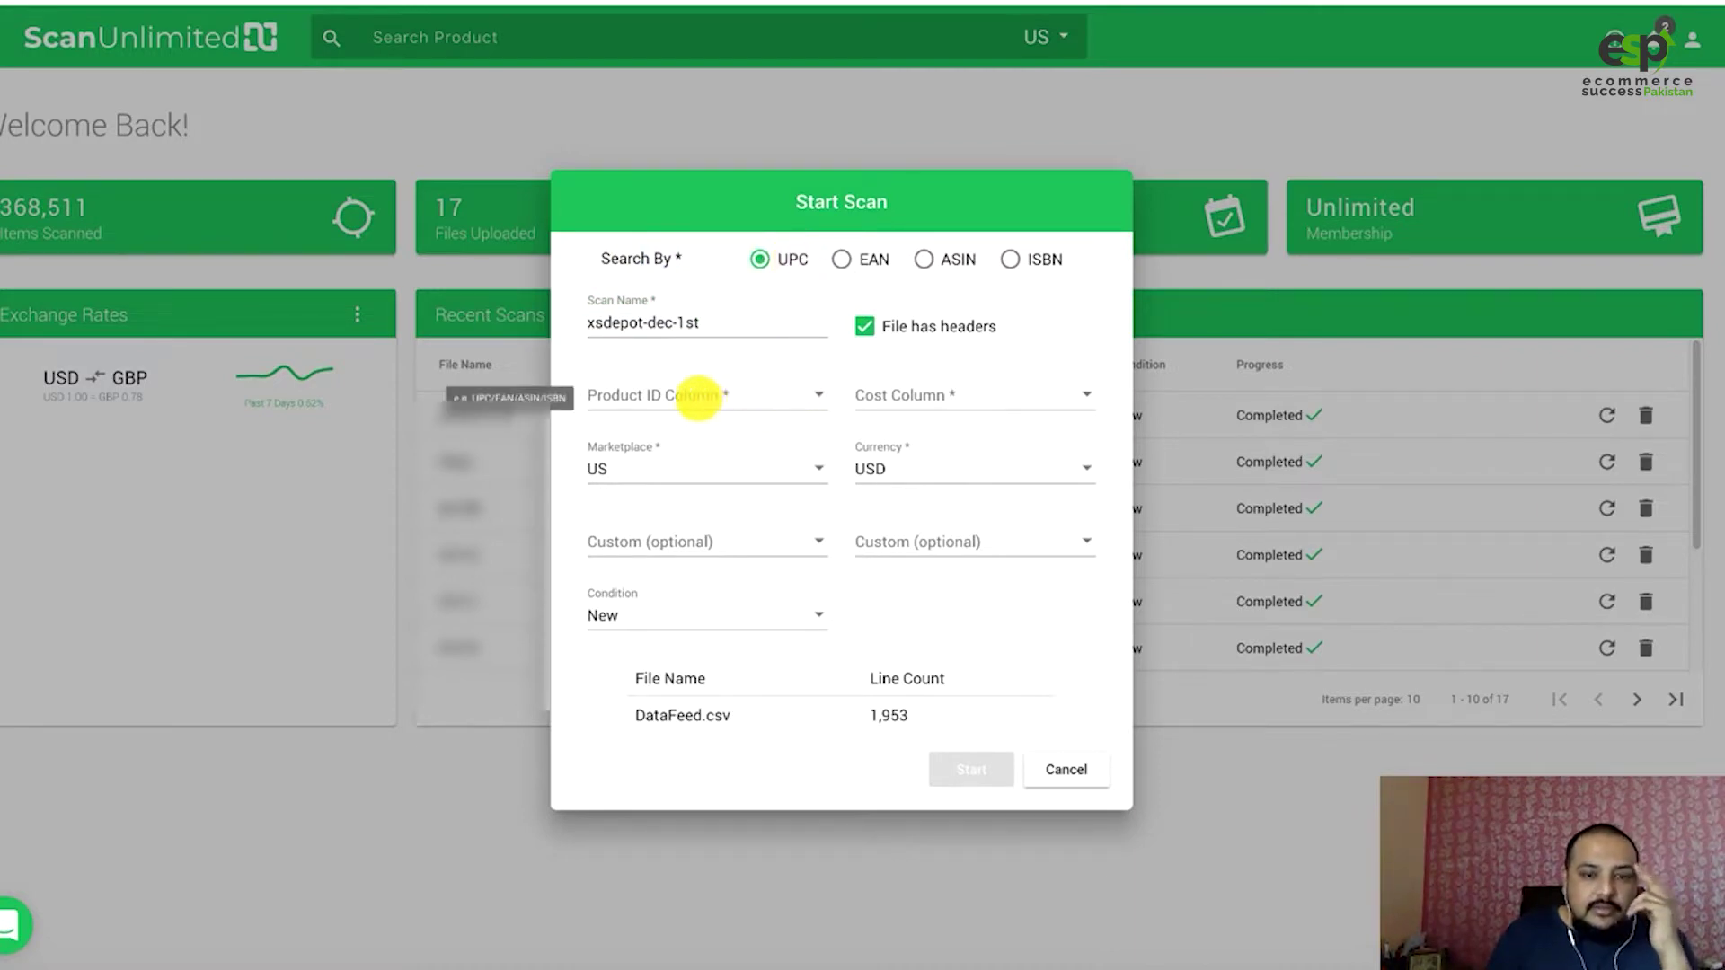
click(682, 395)
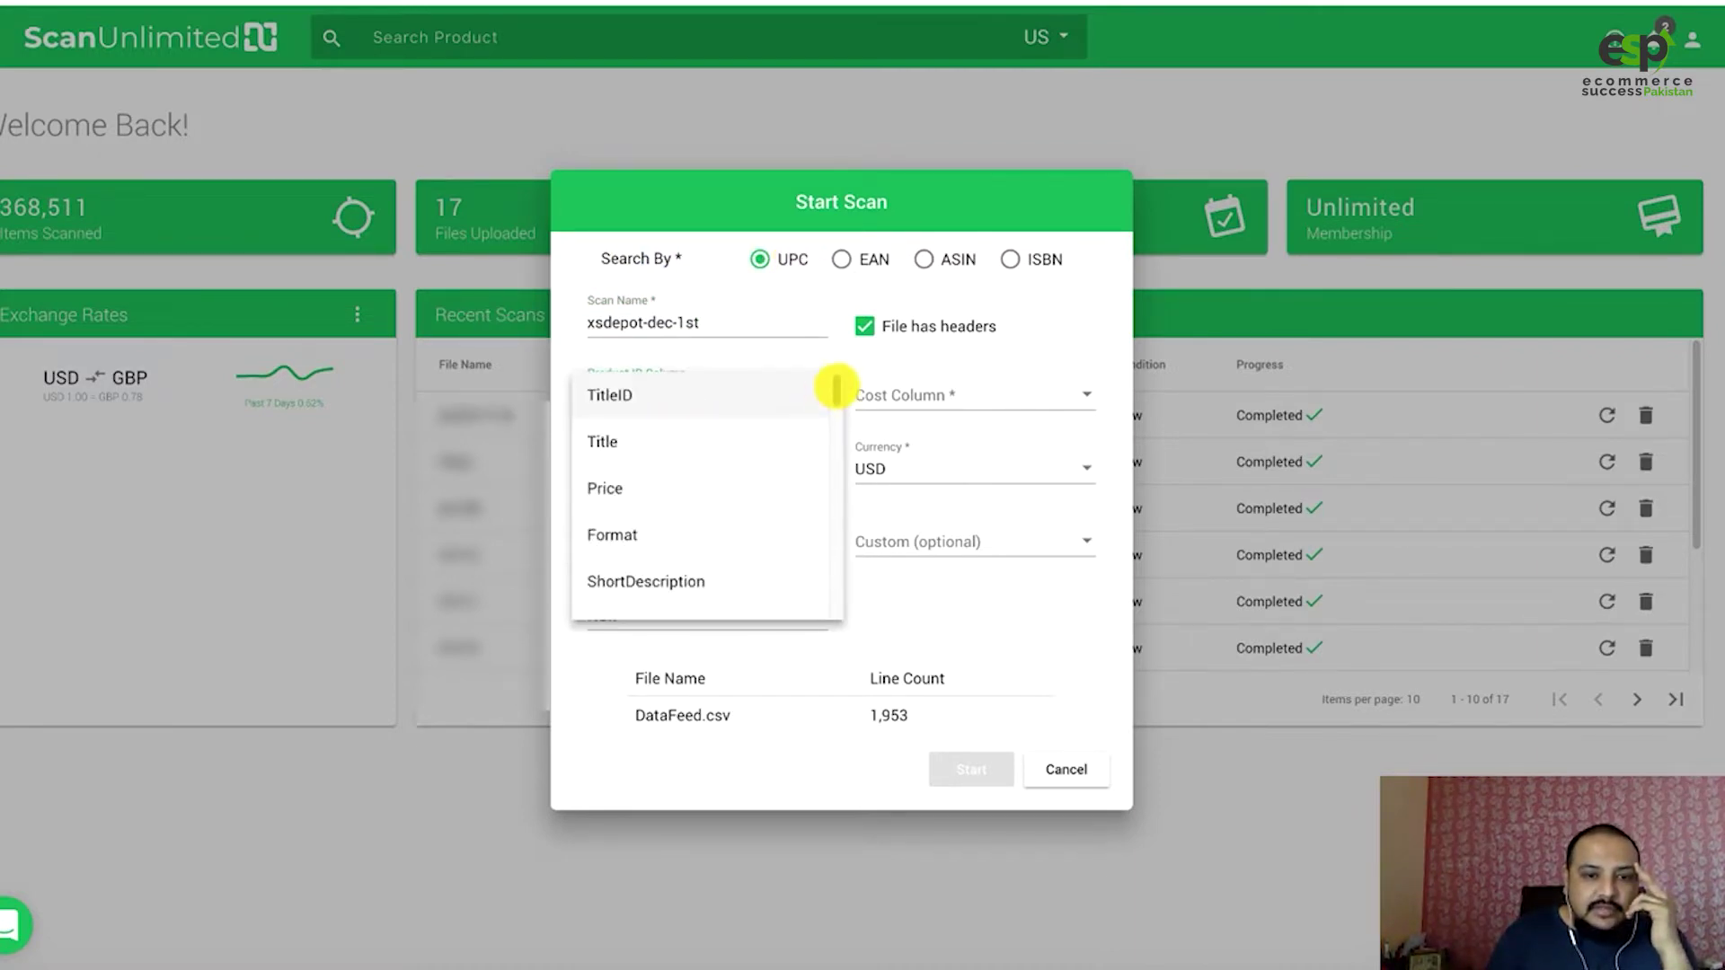
drag(832, 389, 835, 399)
scroll(834, 397, down, 1)
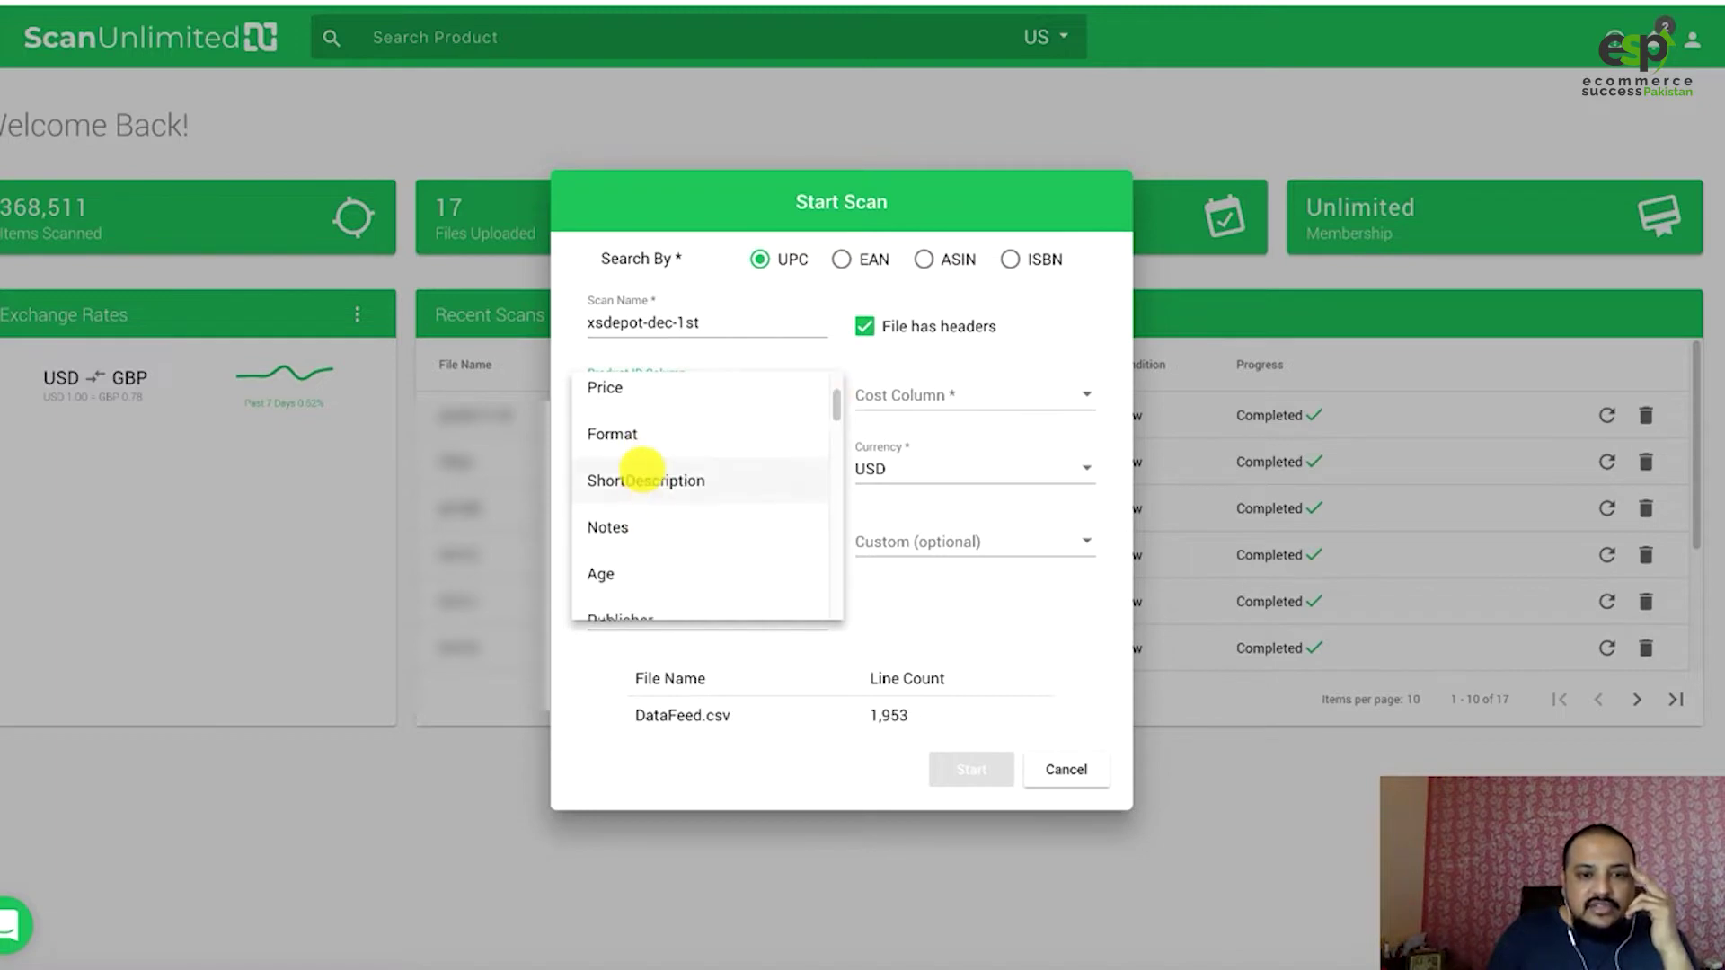
drag(827, 400, 825, 518)
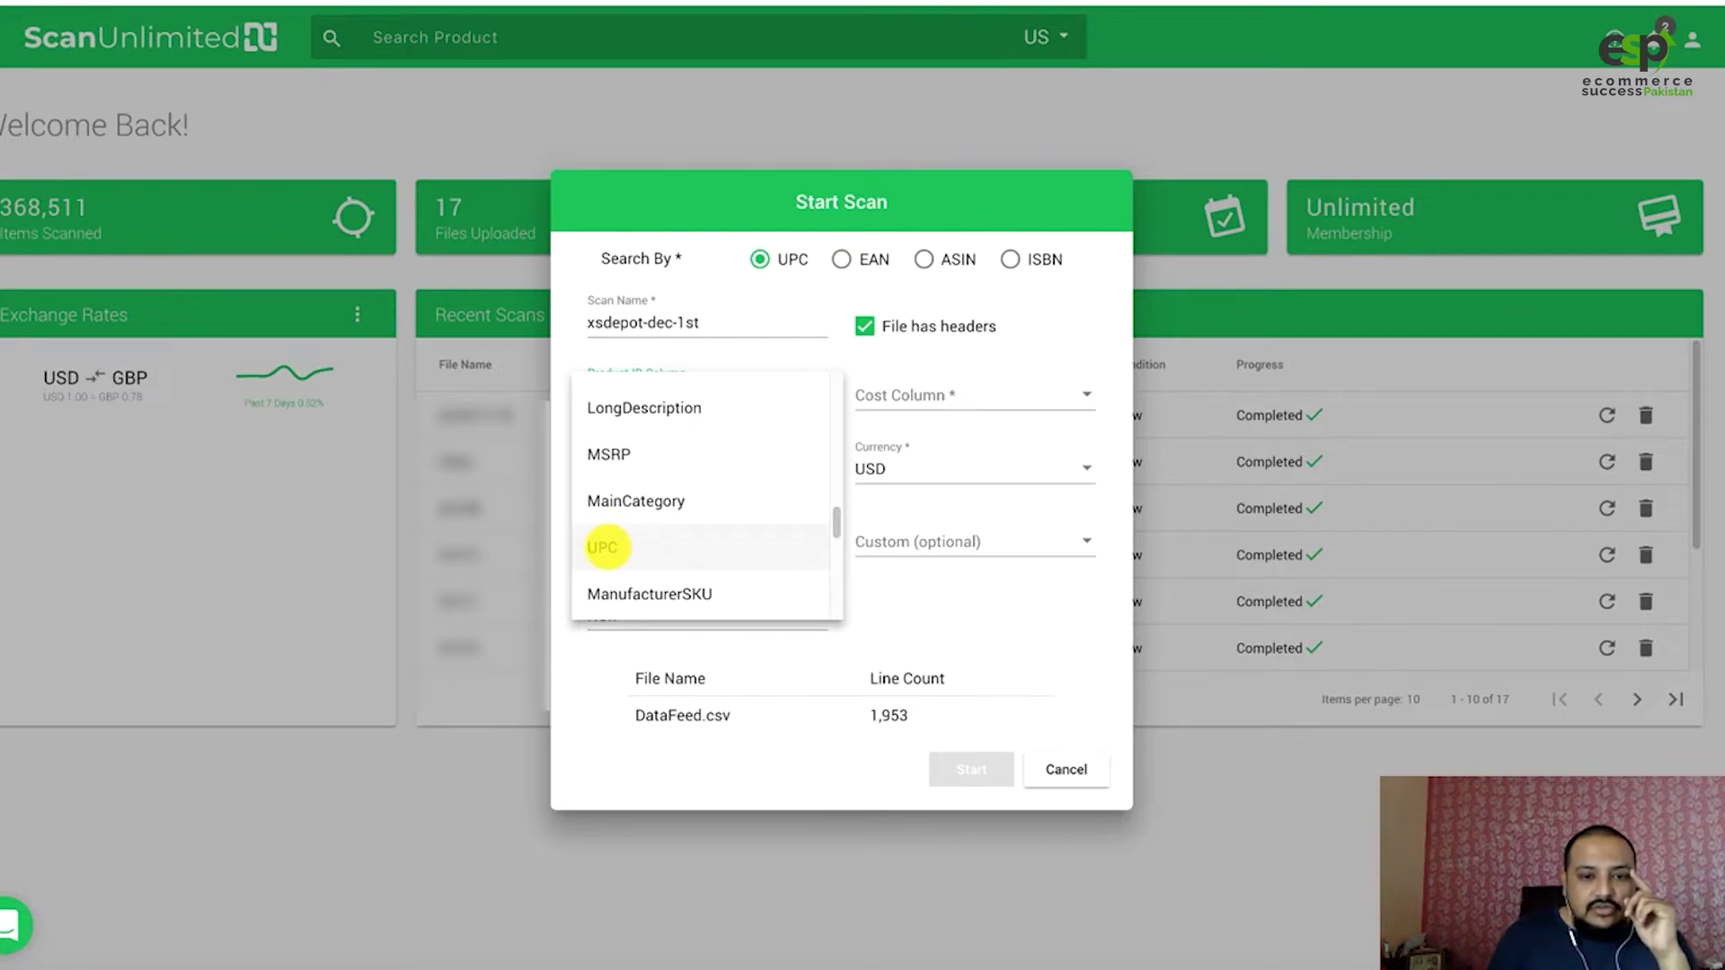
click(602, 548)
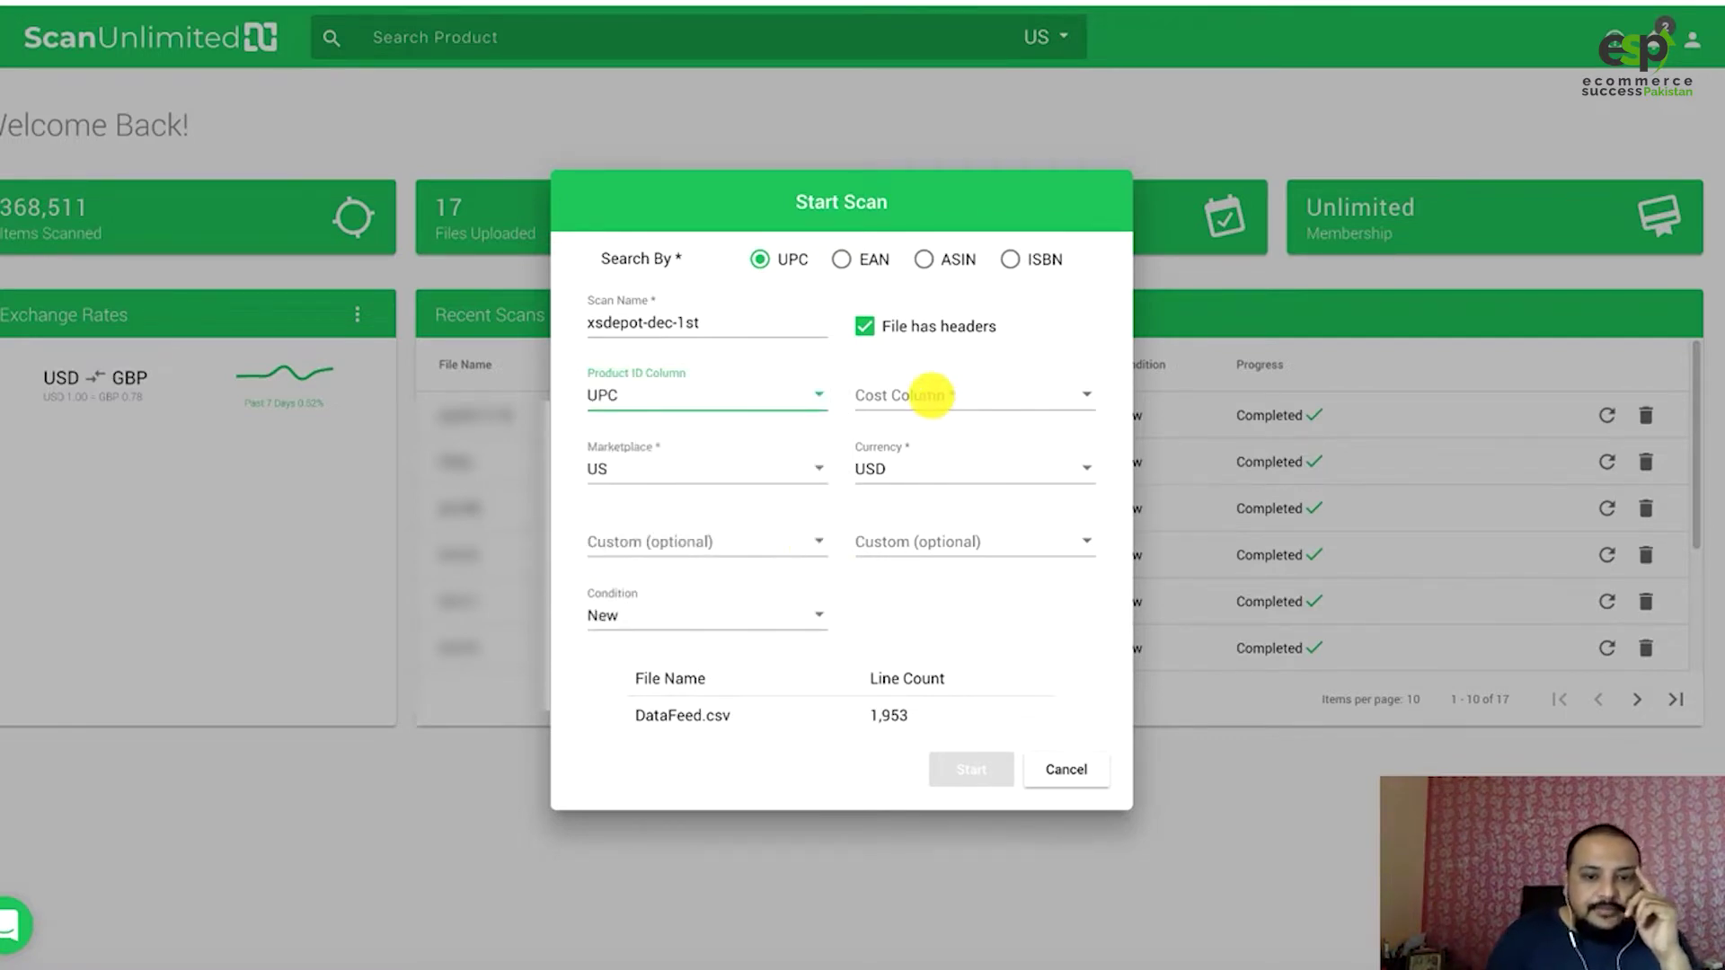
Choose Price as the cost column and InStock as the first optional custom column.
click(930, 396)
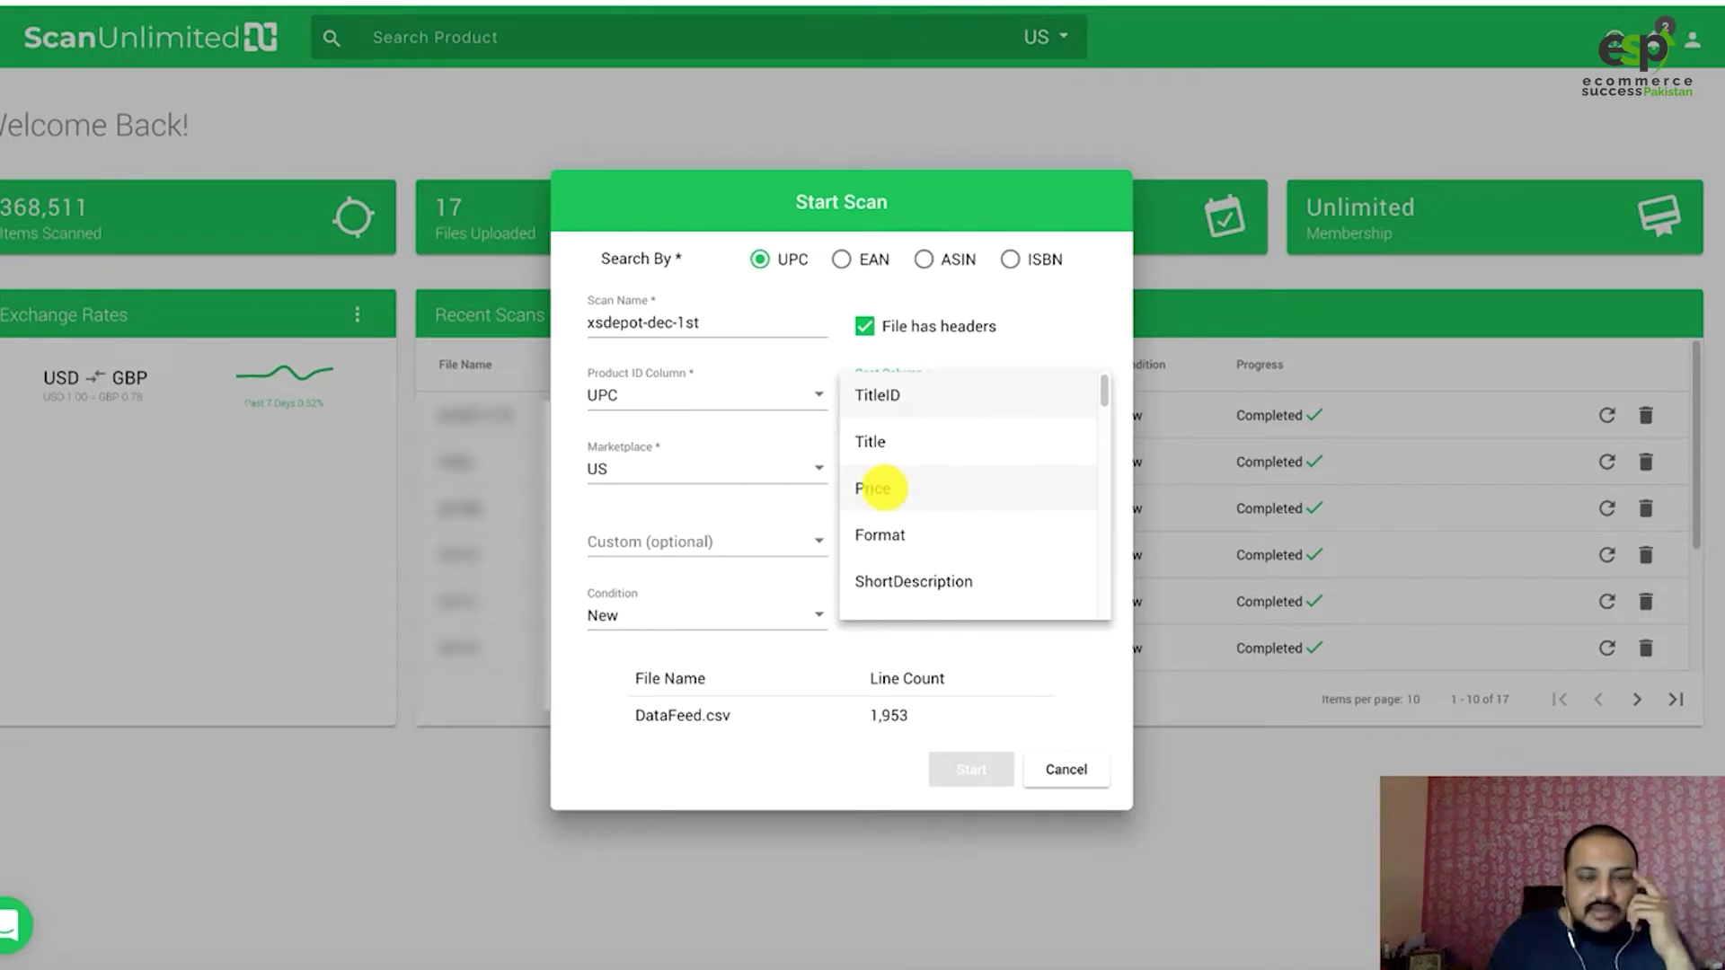
click(879, 488)
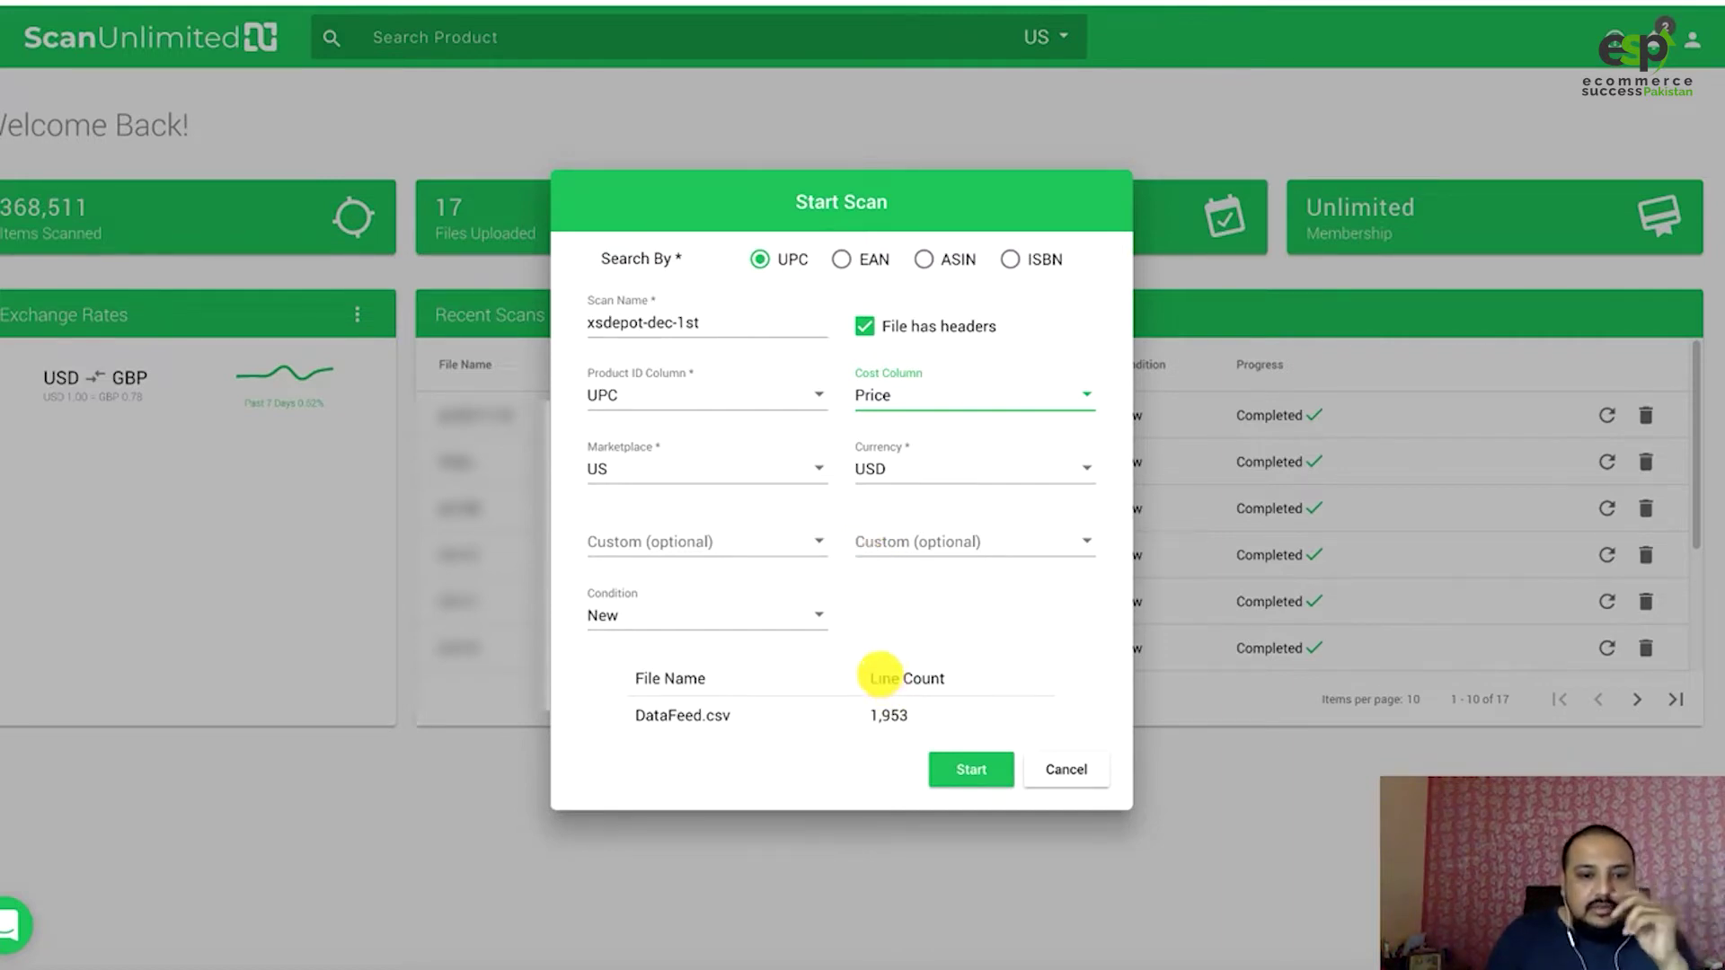
click(810, 537)
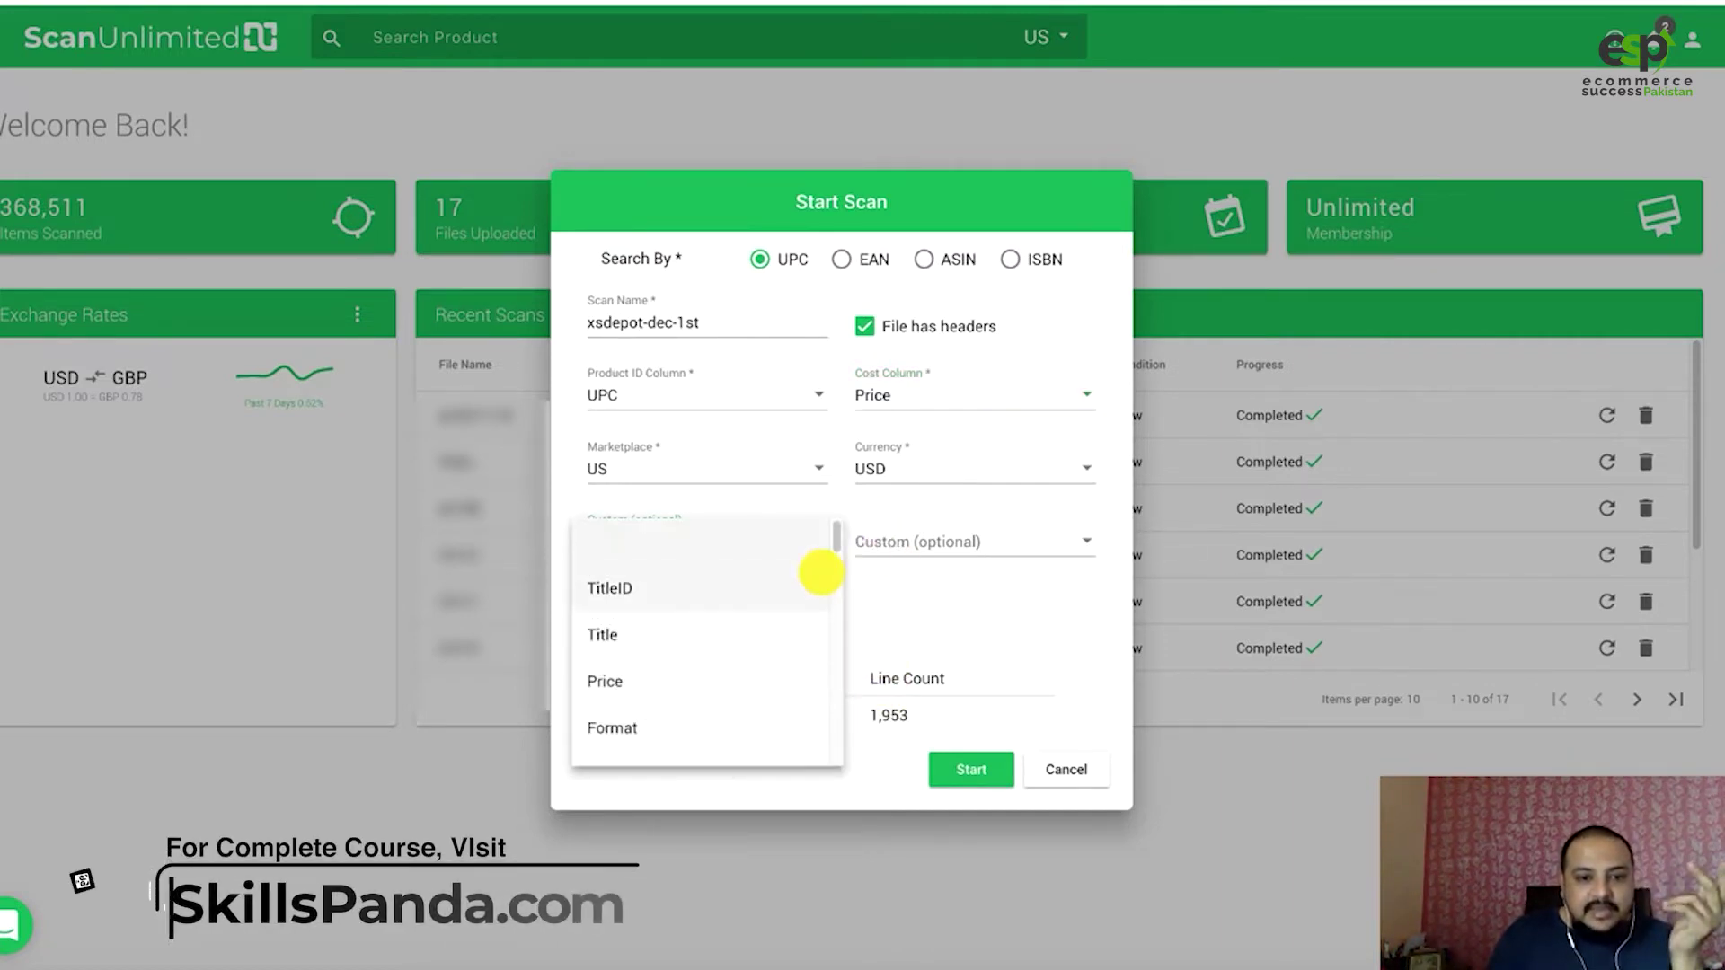
drag(836, 547, 836, 577)
click(619, 664)
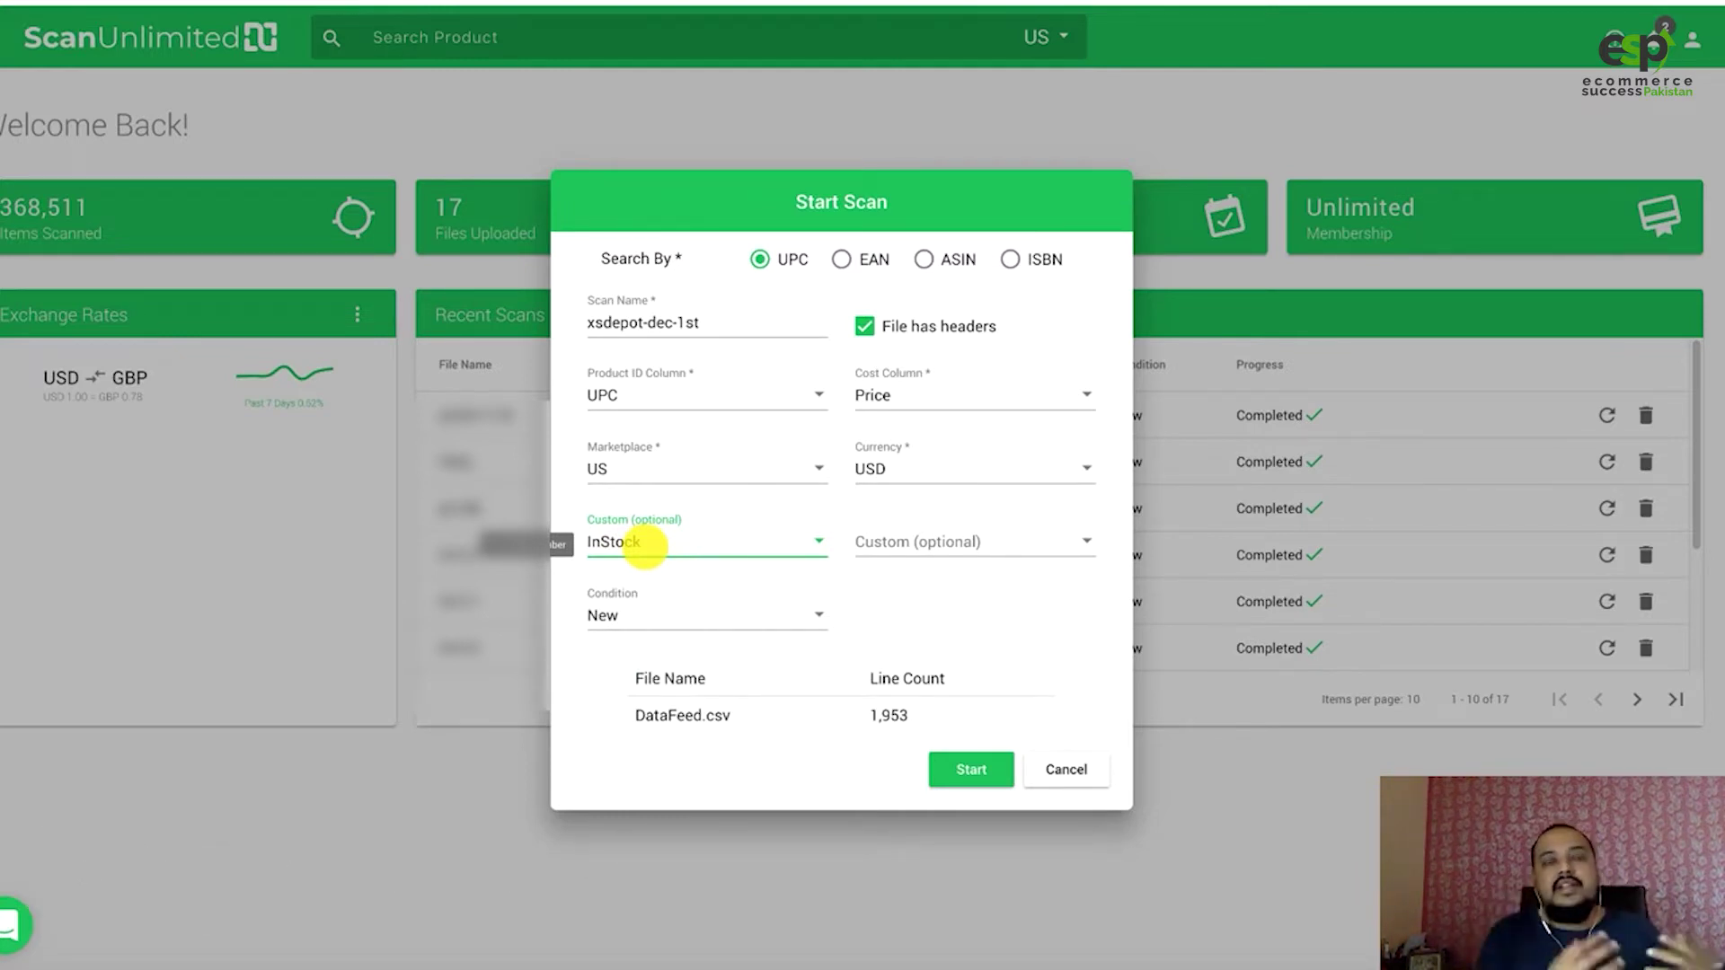
Look through the data feed columns available for the second optional custom column, without choosing one.
click(895, 541)
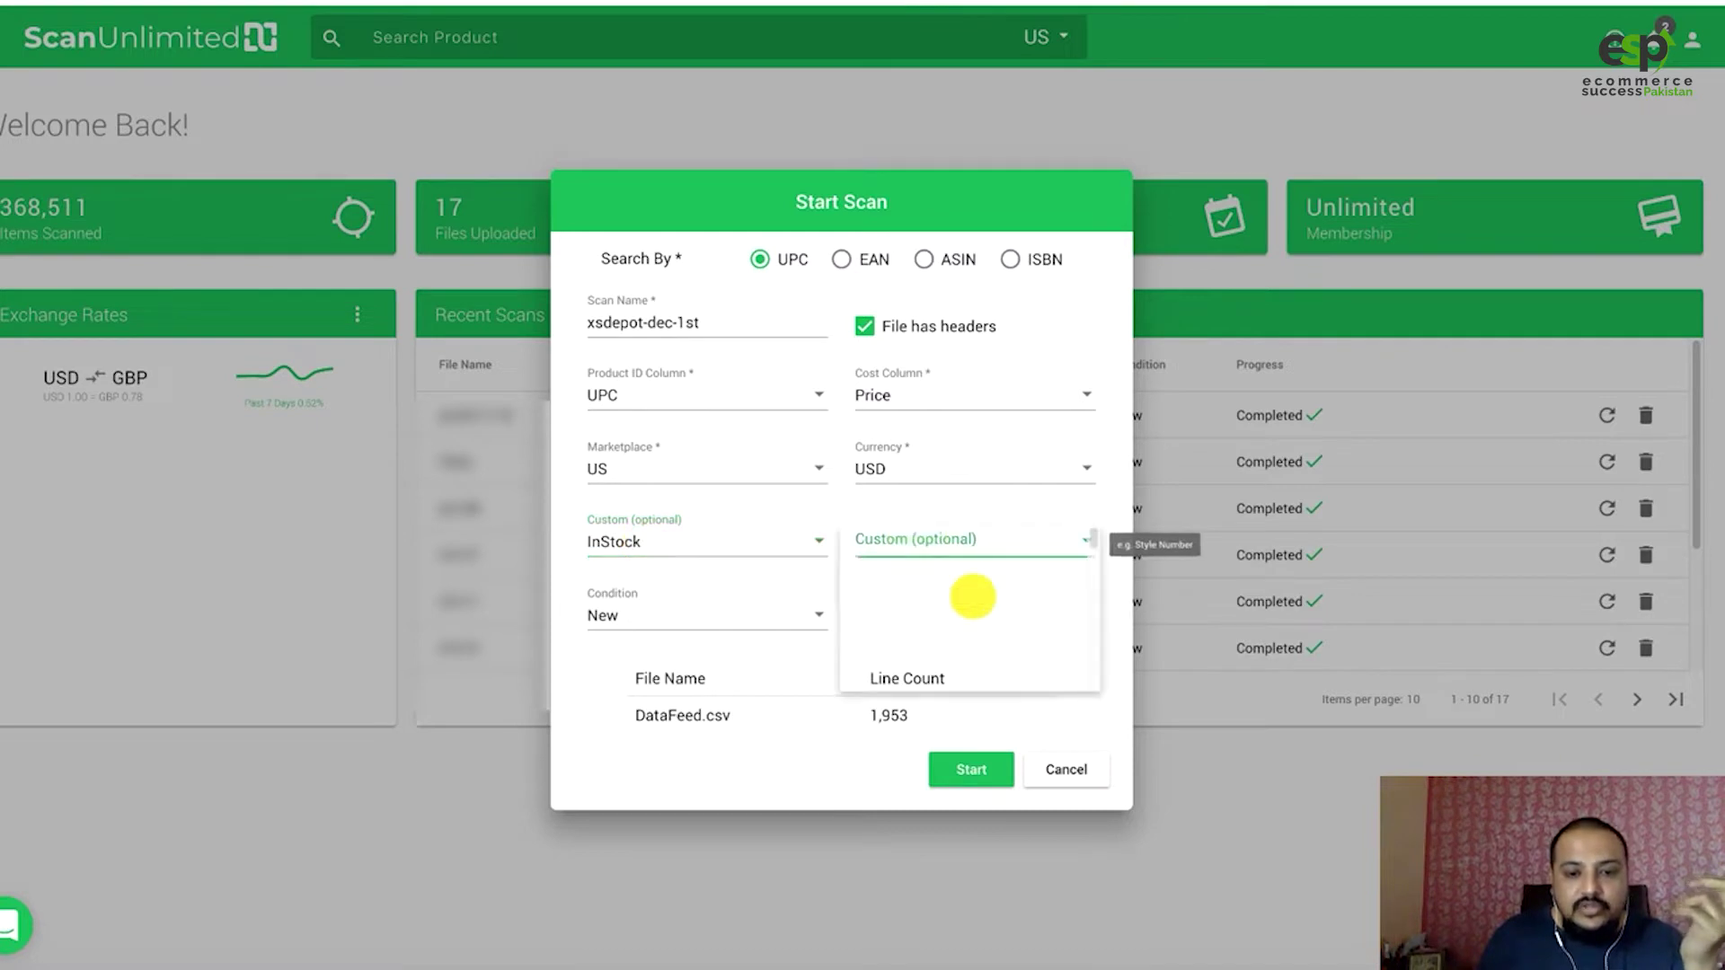
drag(1105, 540, 1105, 649)
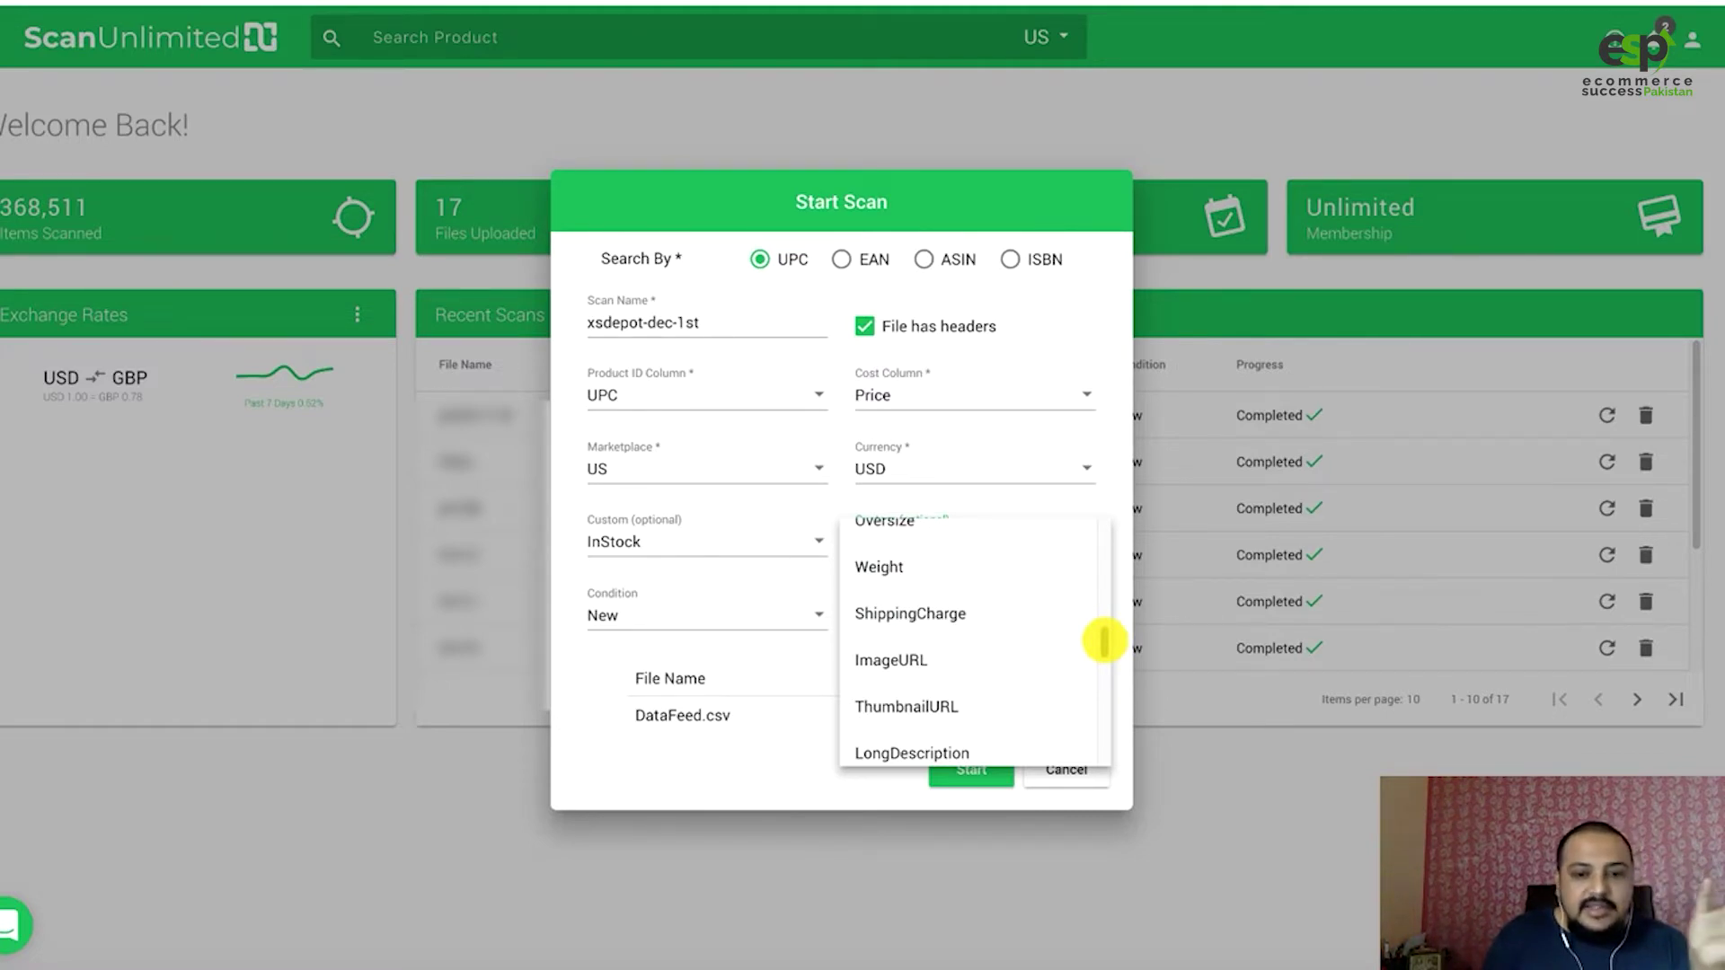
drag(1105, 641, 1098, 698)
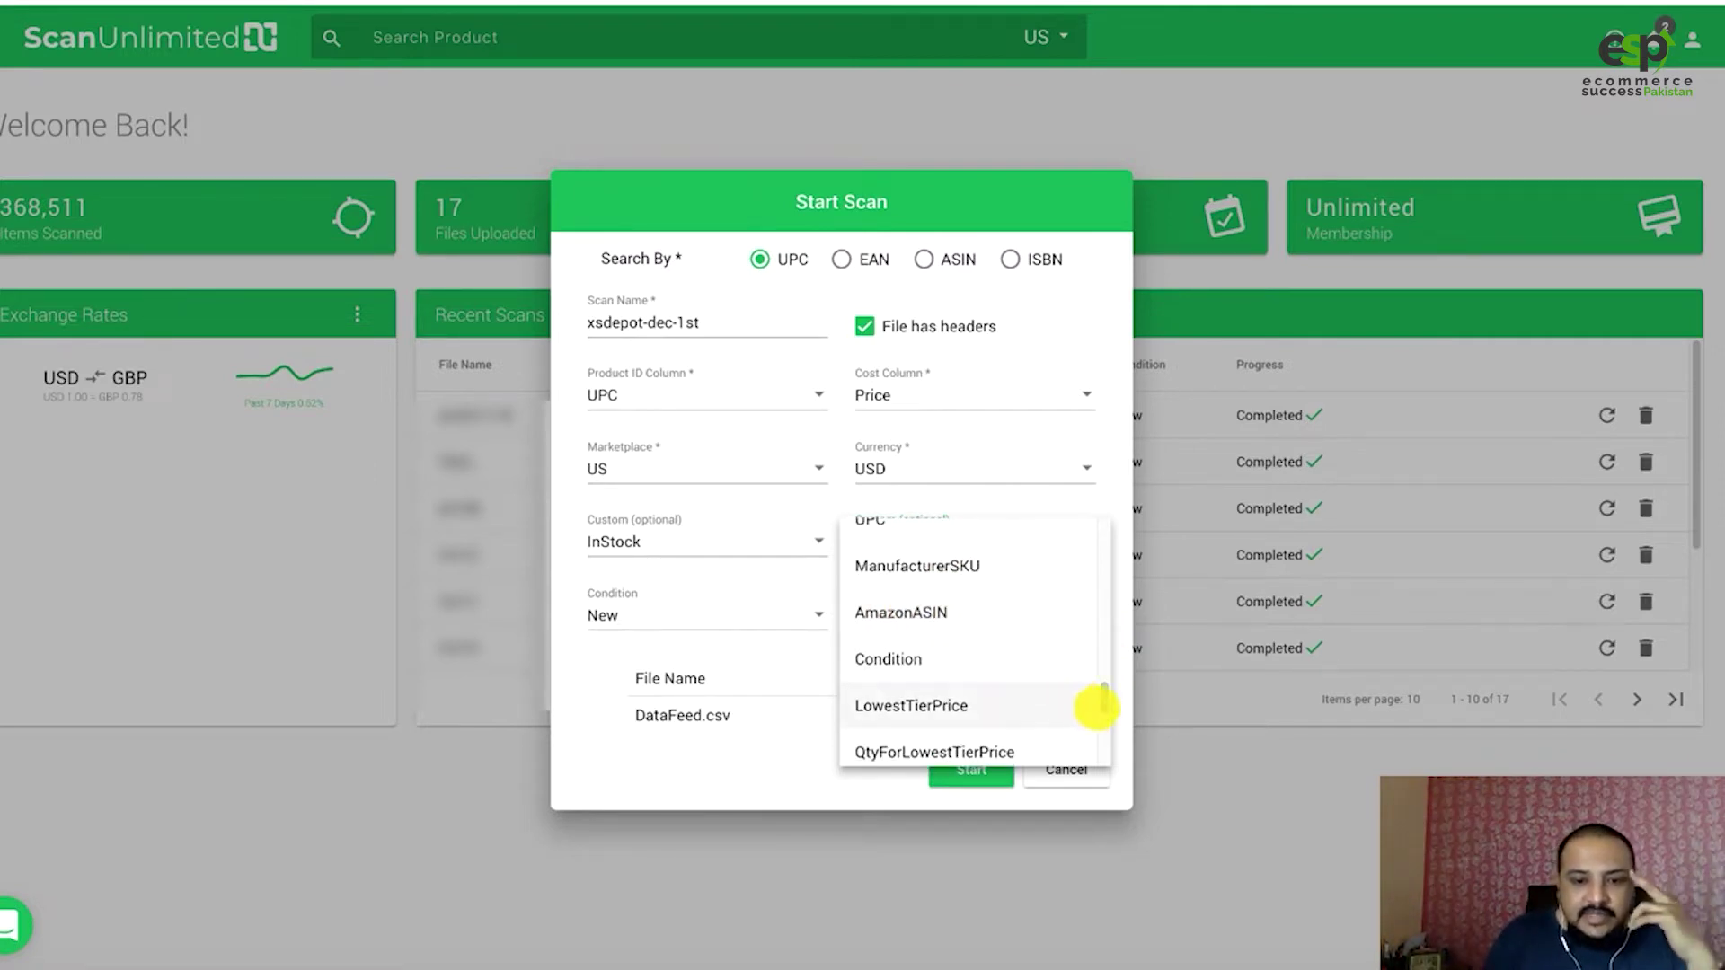
drag(1097, 704, 1095, 727)
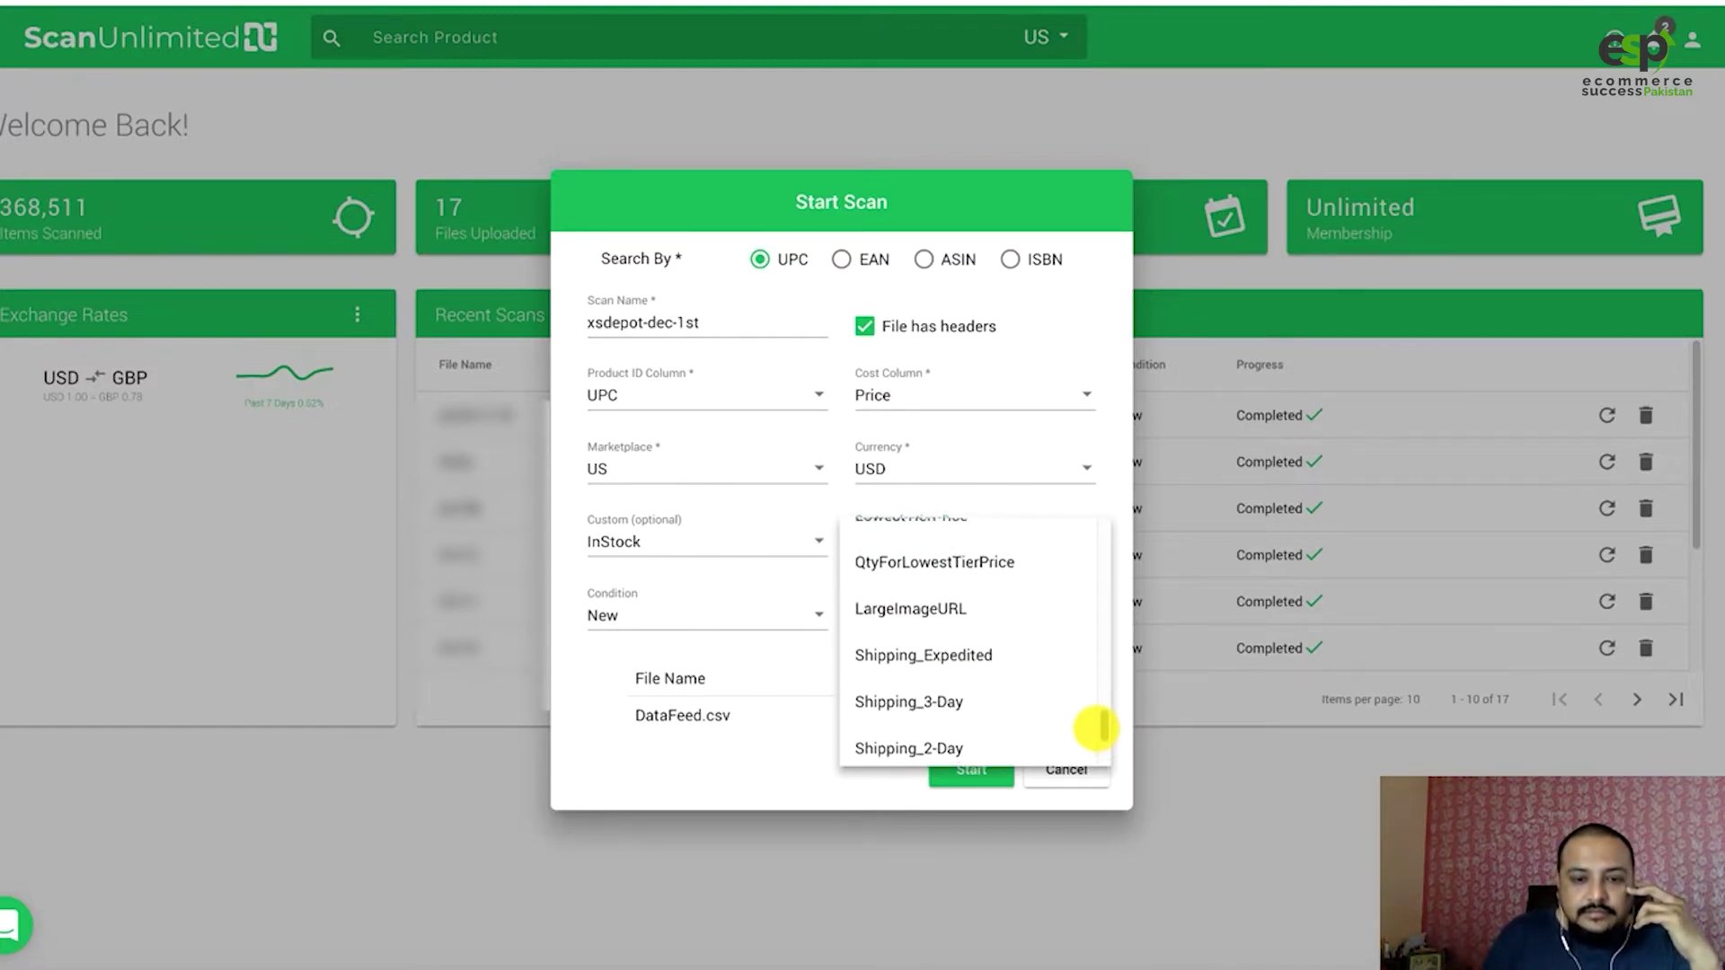
drag(1096, 727, 1052, 501)
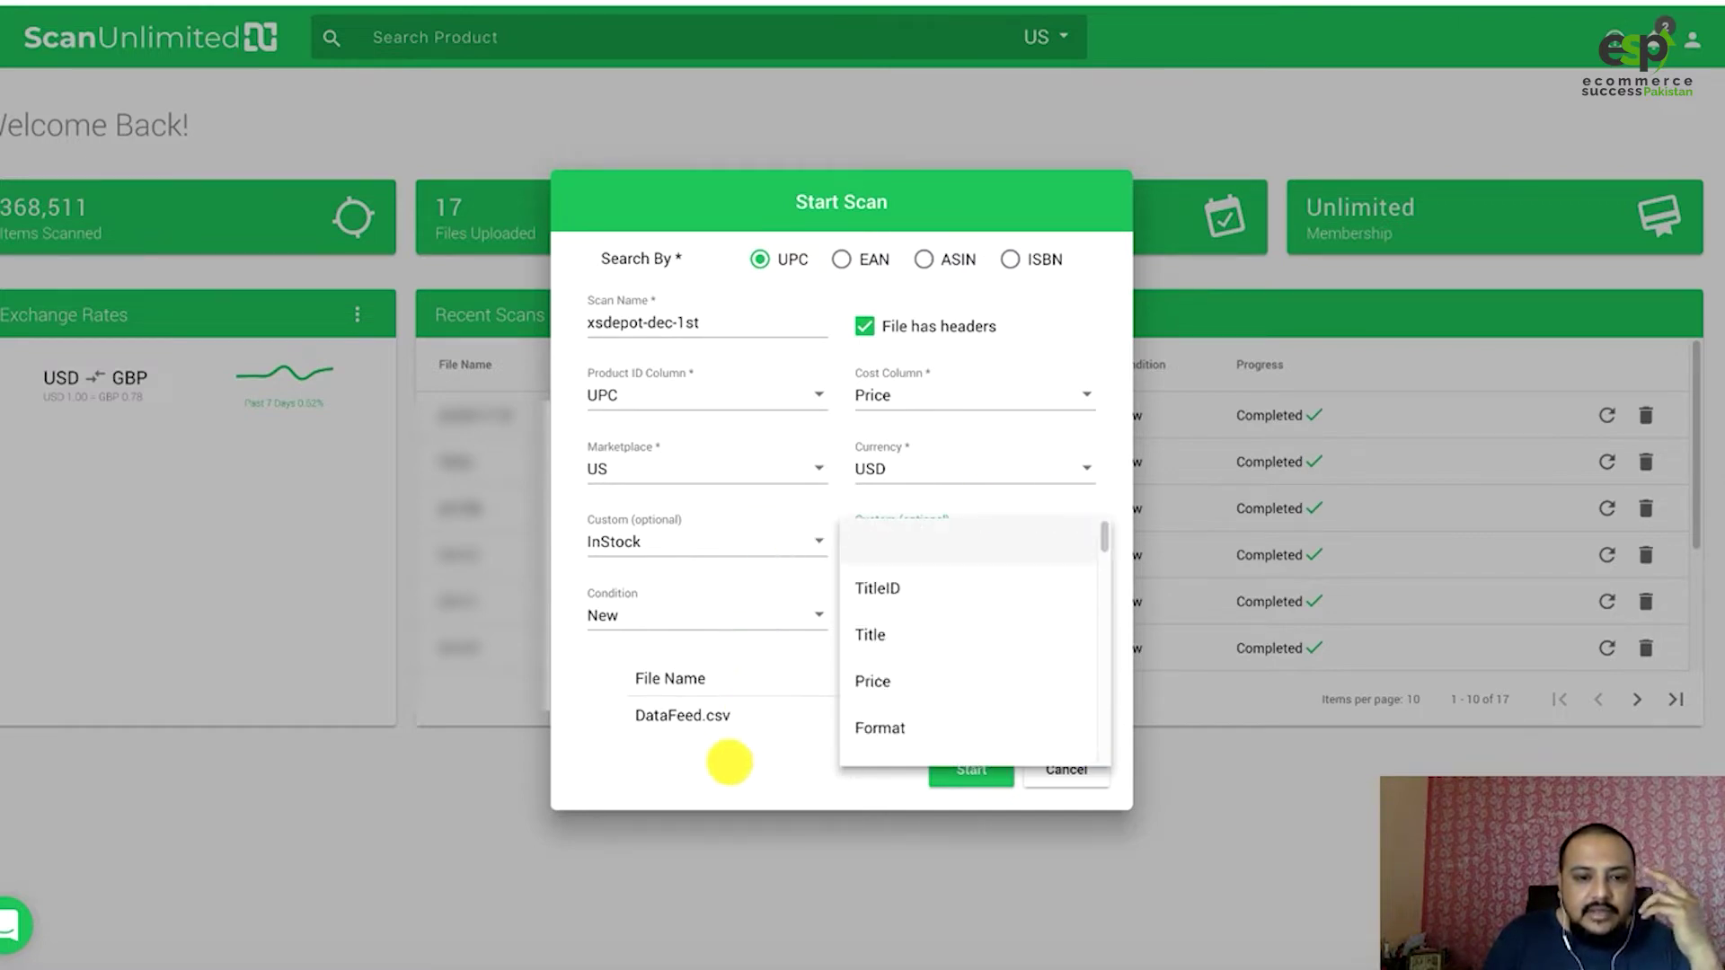
click(741, 753)
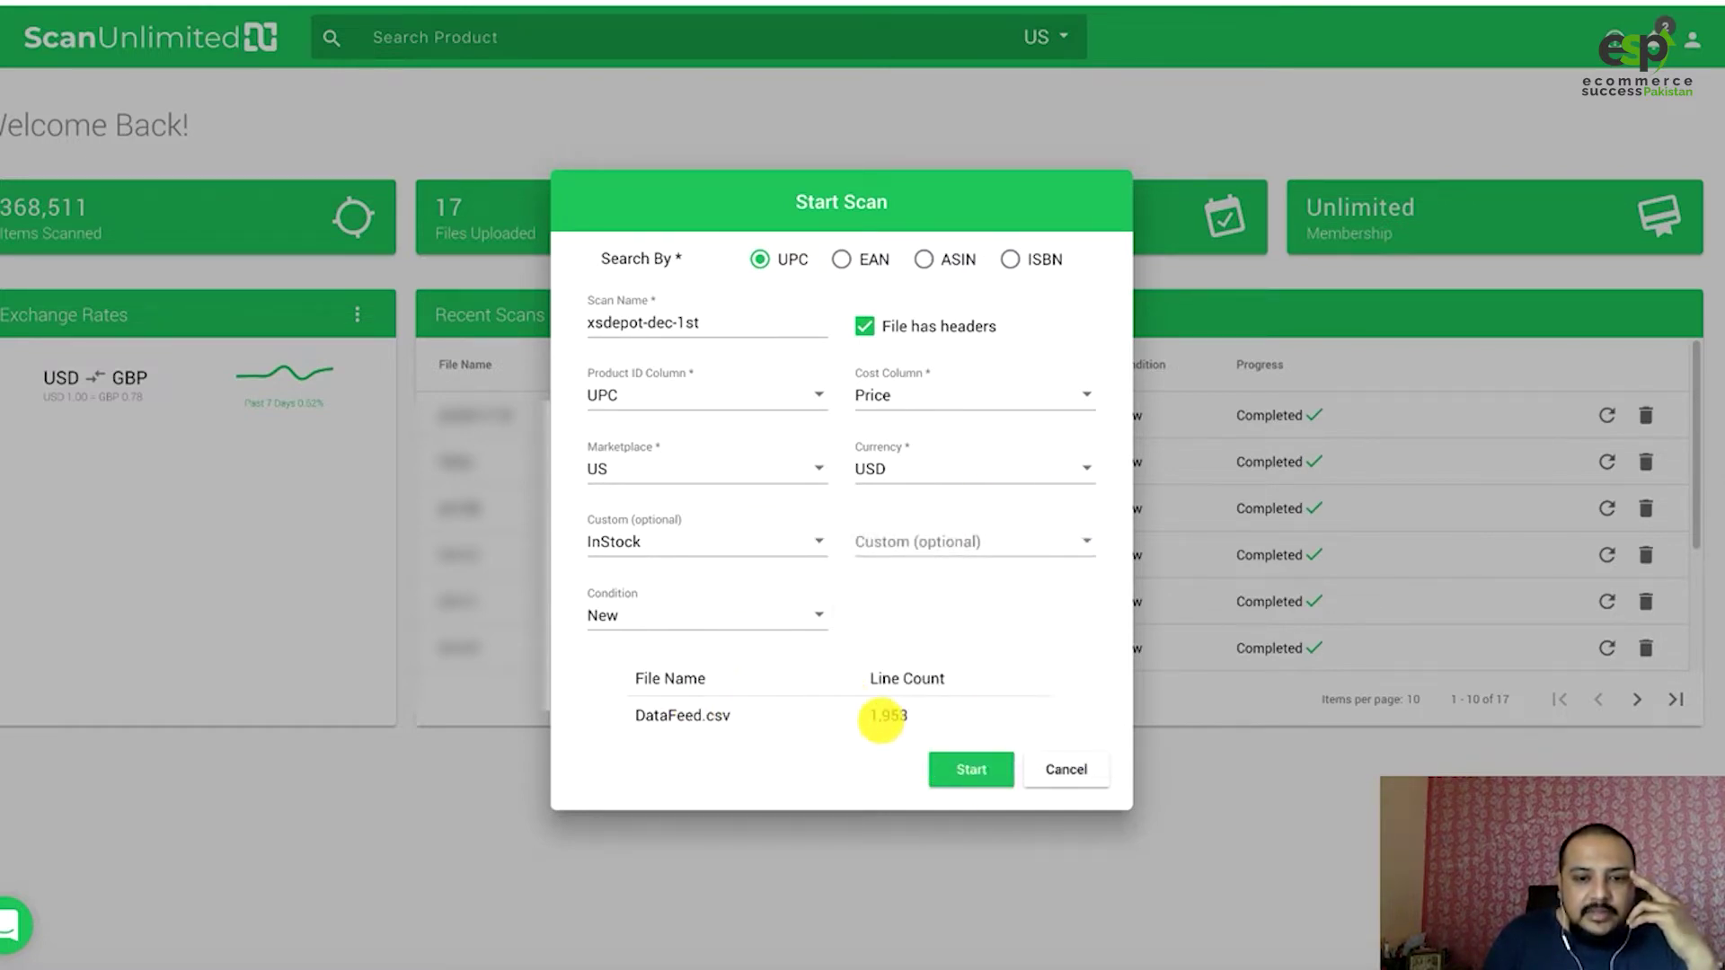
Check the uploaded file's name and line count, and start the DataFeed.csv scan.
drag(868, 717, 911, 716)
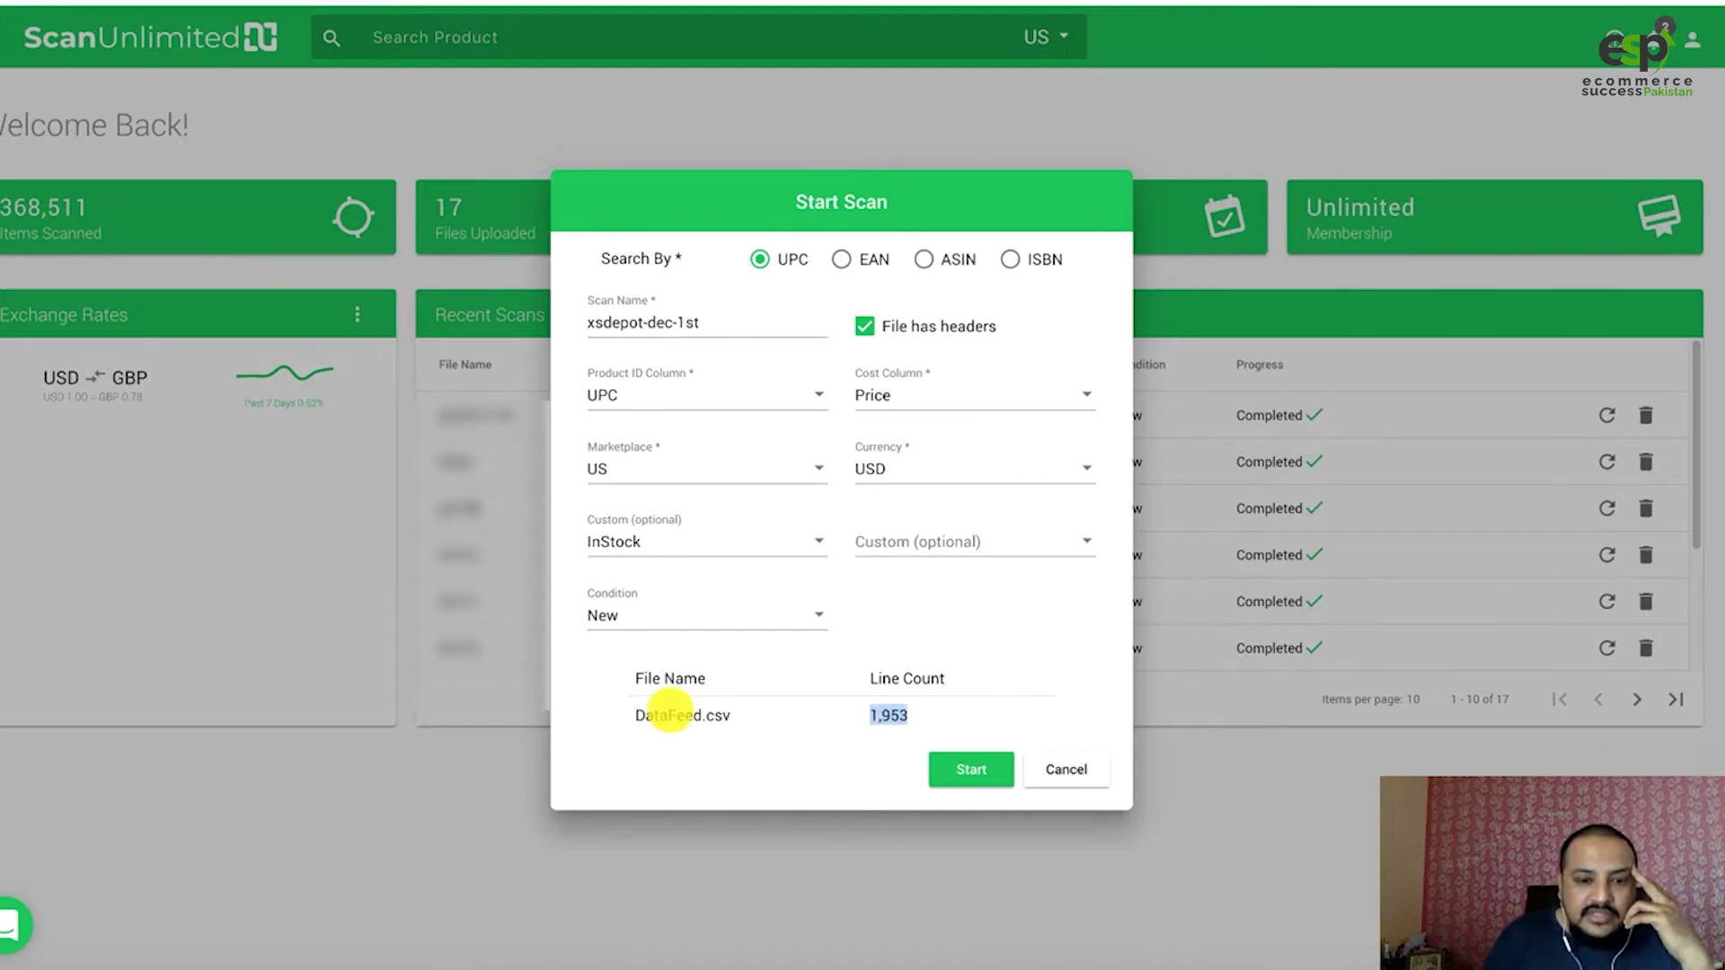
drag(646, 716, 812, 720)
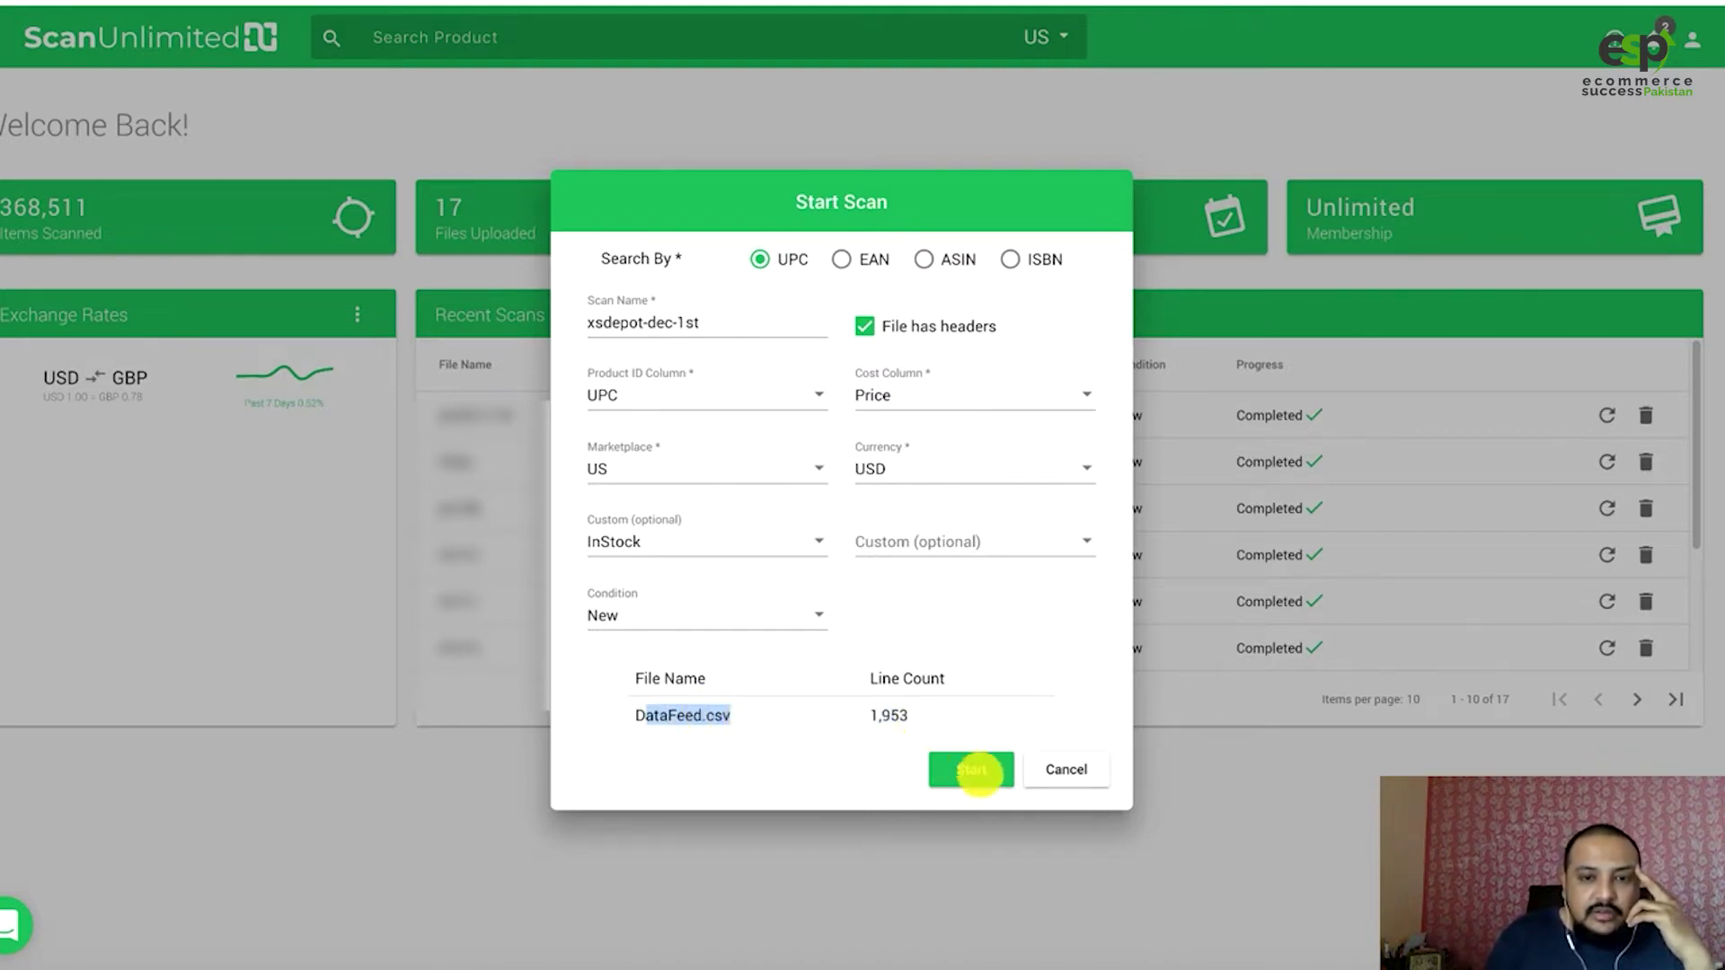
click(975, 771)
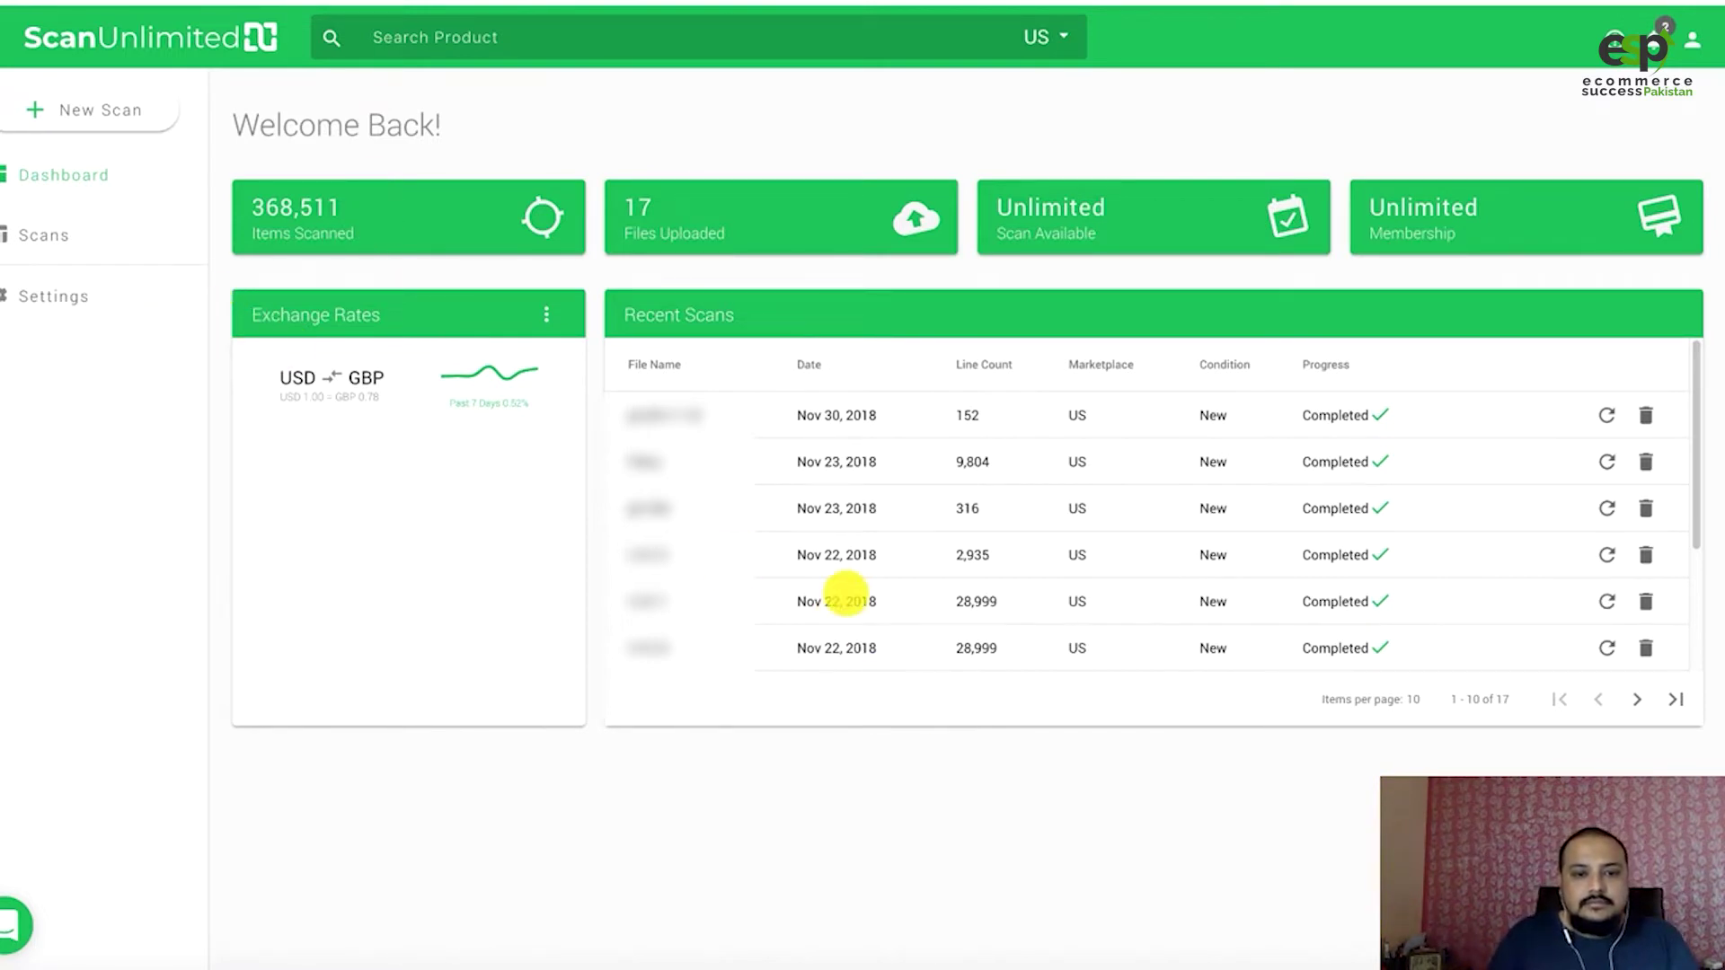
Open the results of the xsdepot-dec-1st scan from the list of all scans.
scroll(839, 575, down, 3)
scroll(831, 488, up, 3)
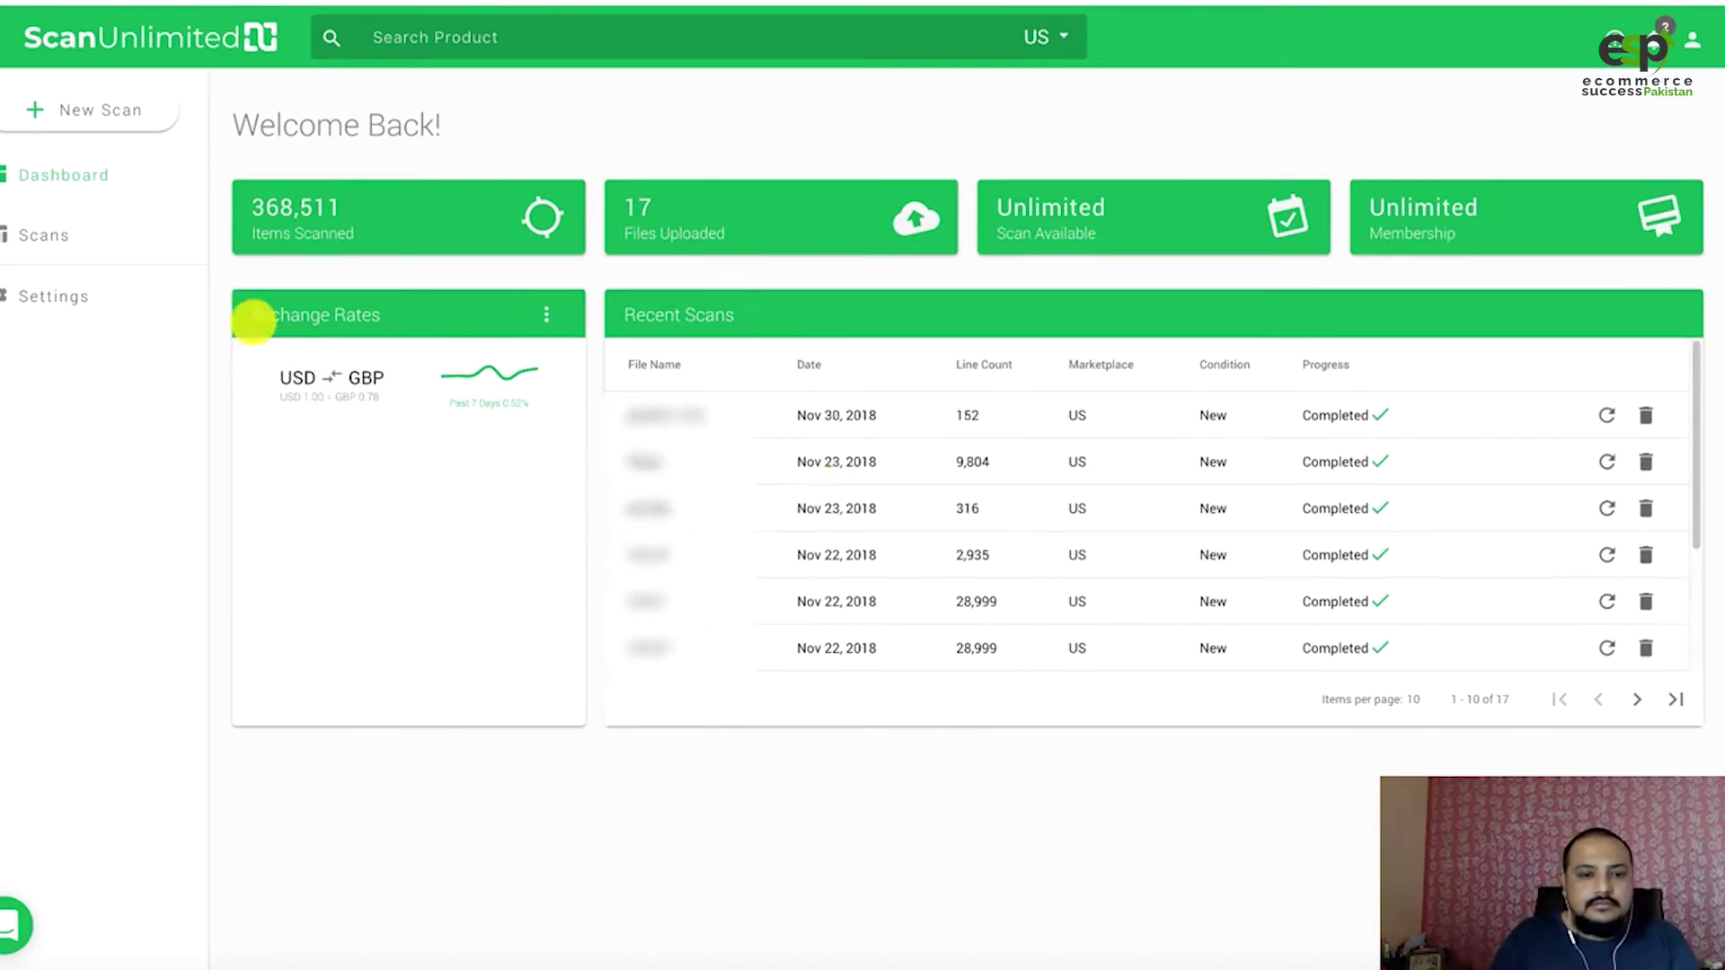
click(41, 234)
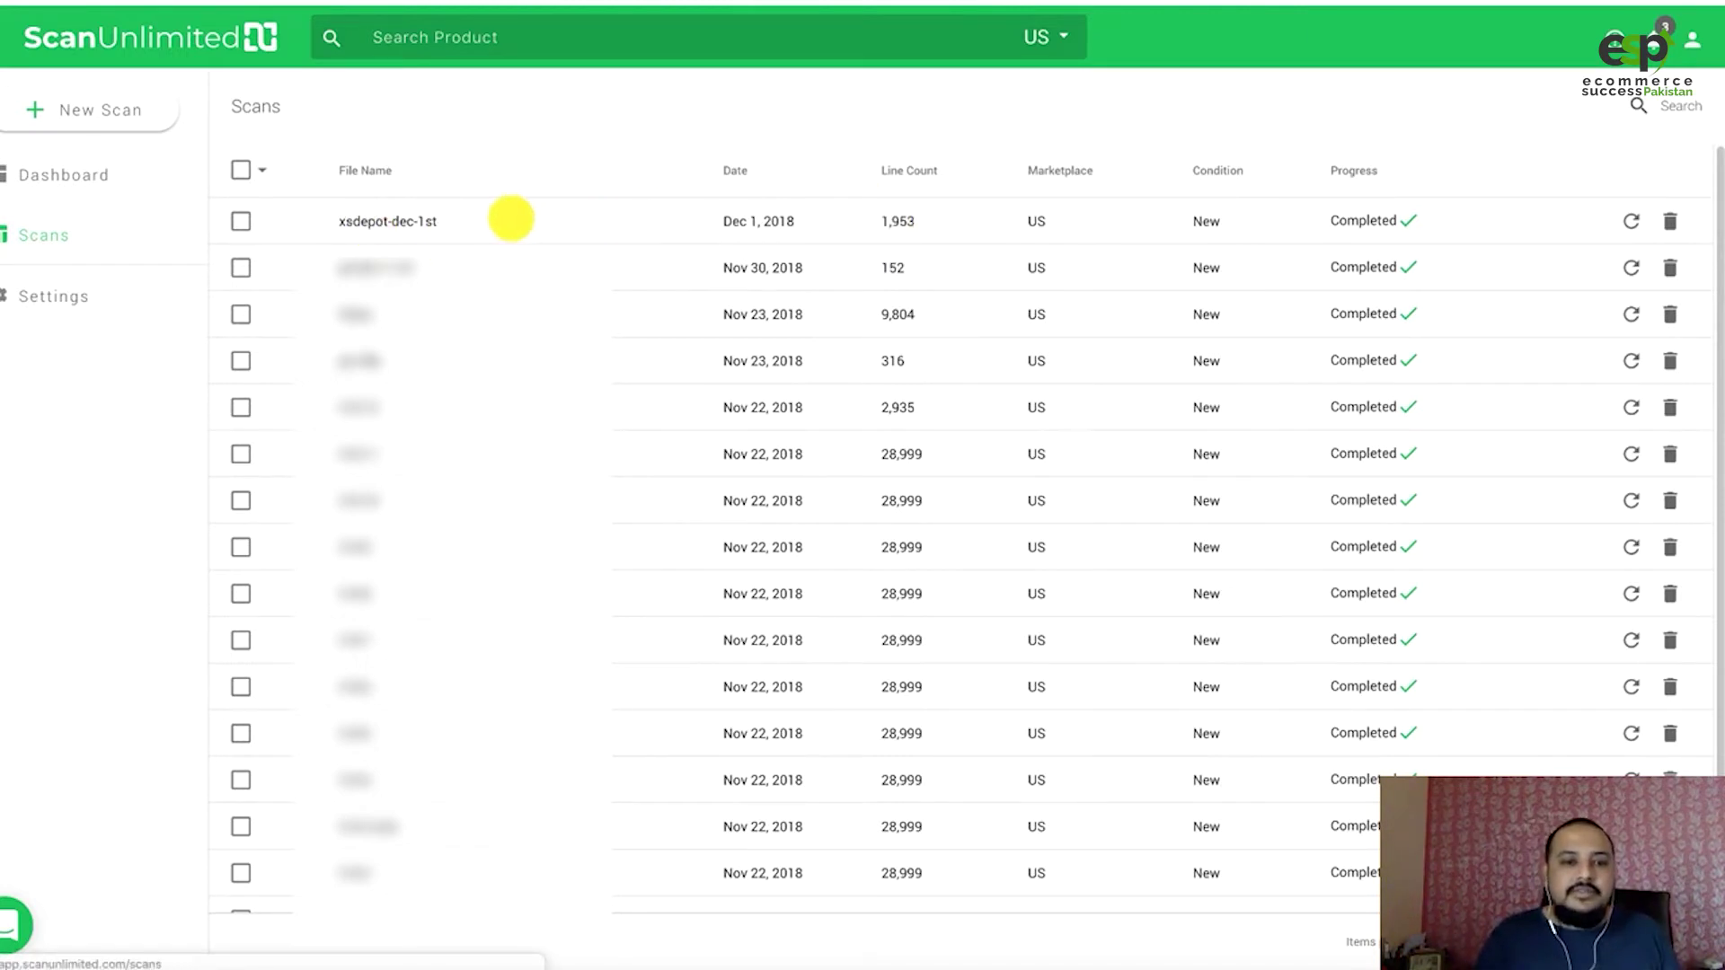
click(453, 220)
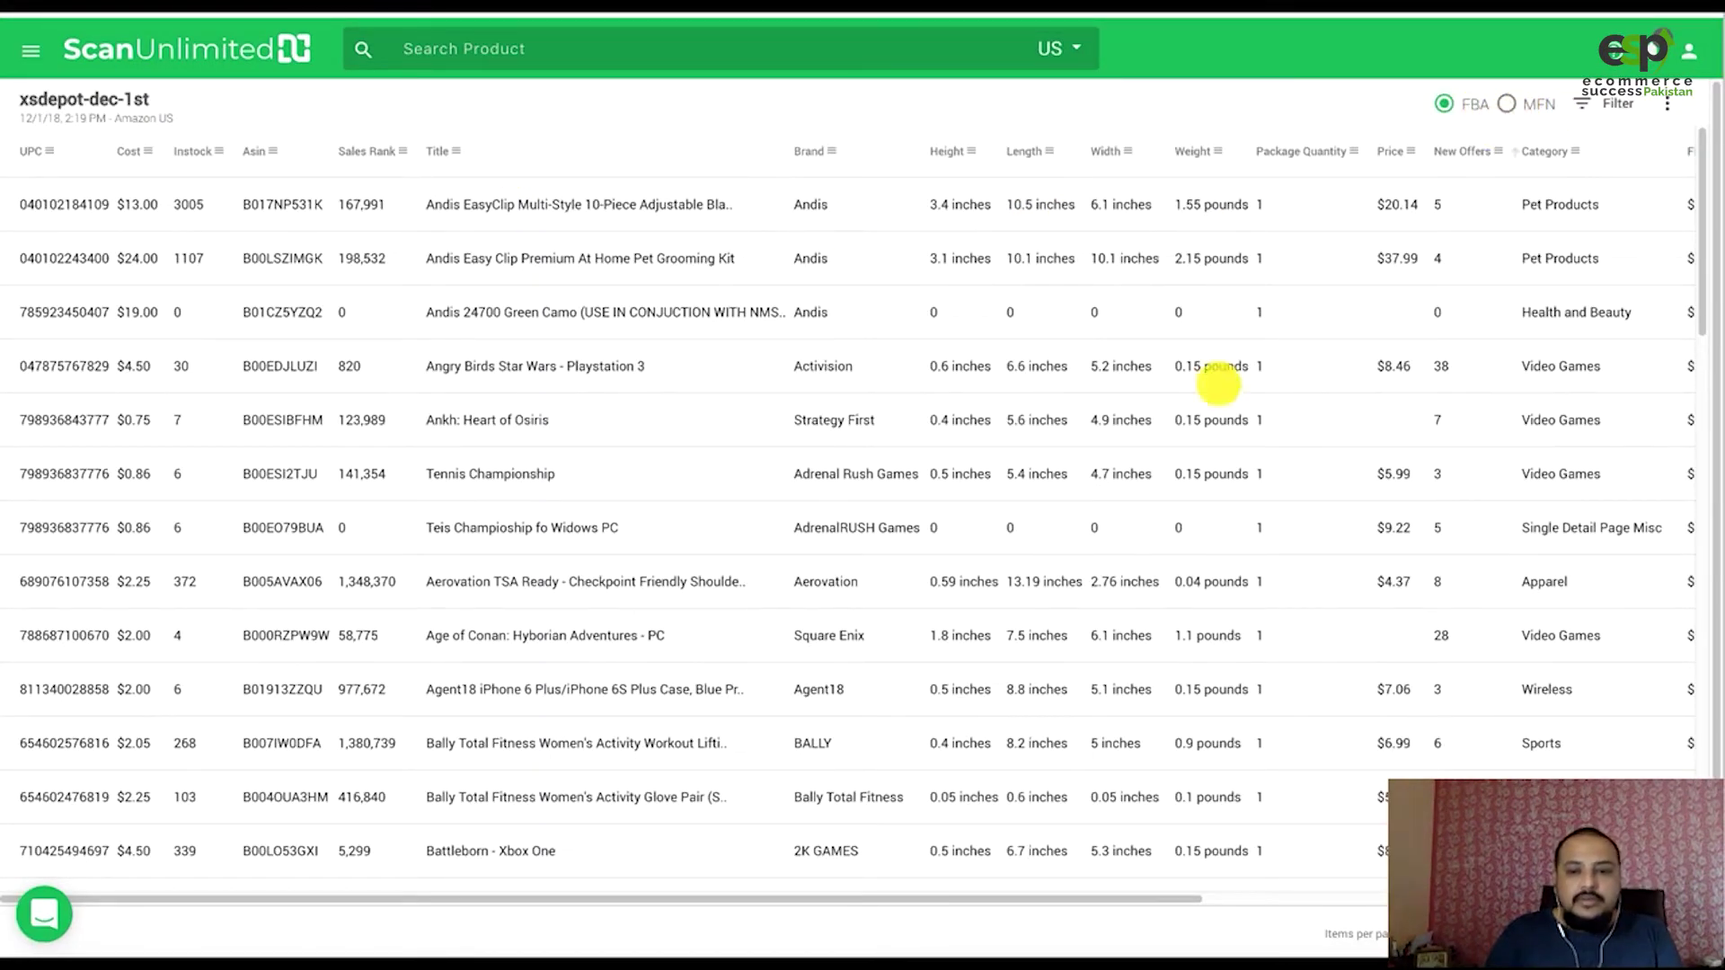
Add a scan filter that keeps only products with a Sales Rank greater than 50.
drag(959, 896, 826, 888)
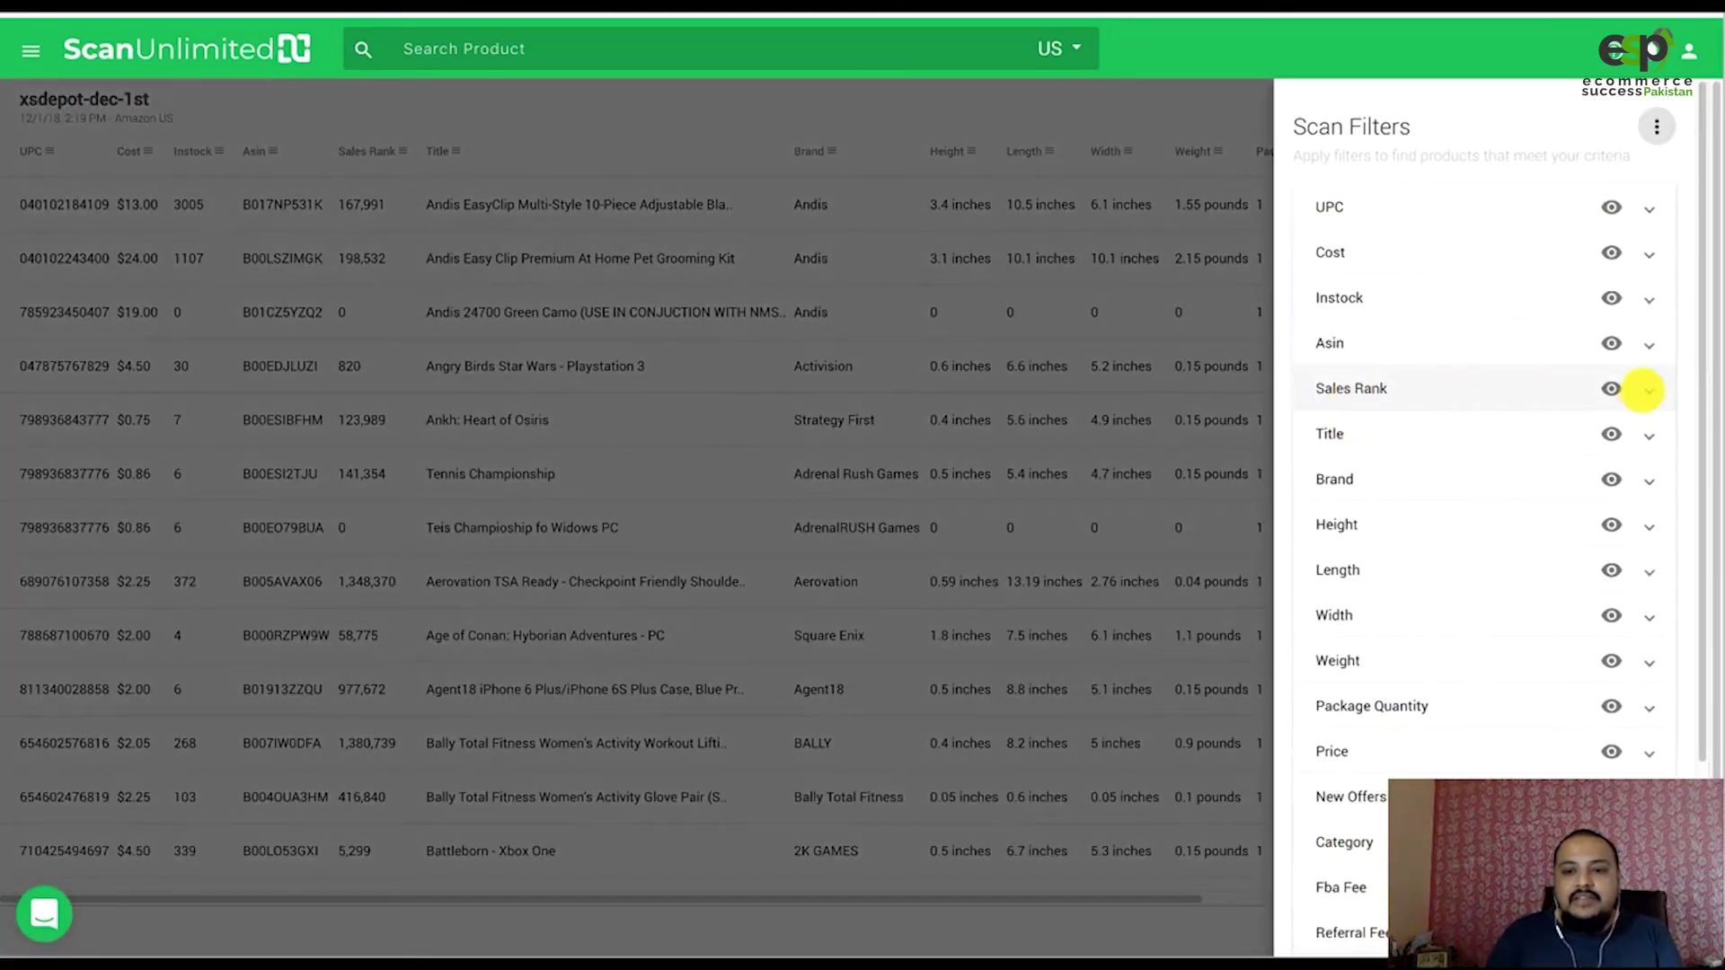
click(1648, 390)
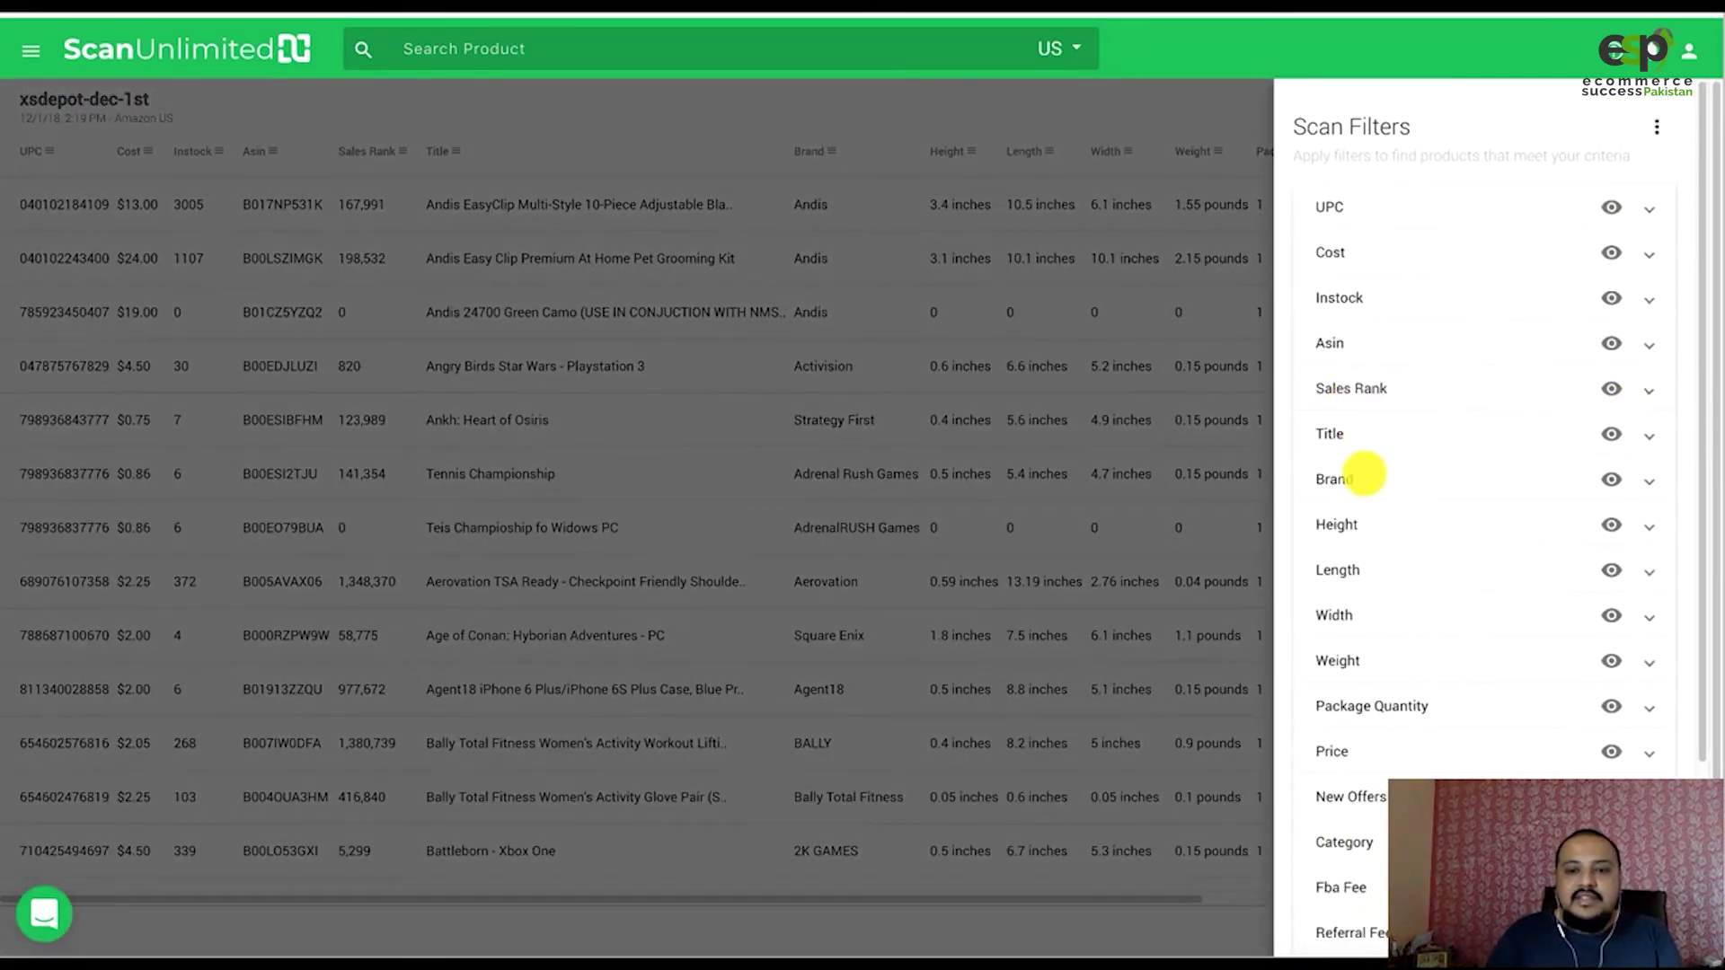
click(1367, 486)
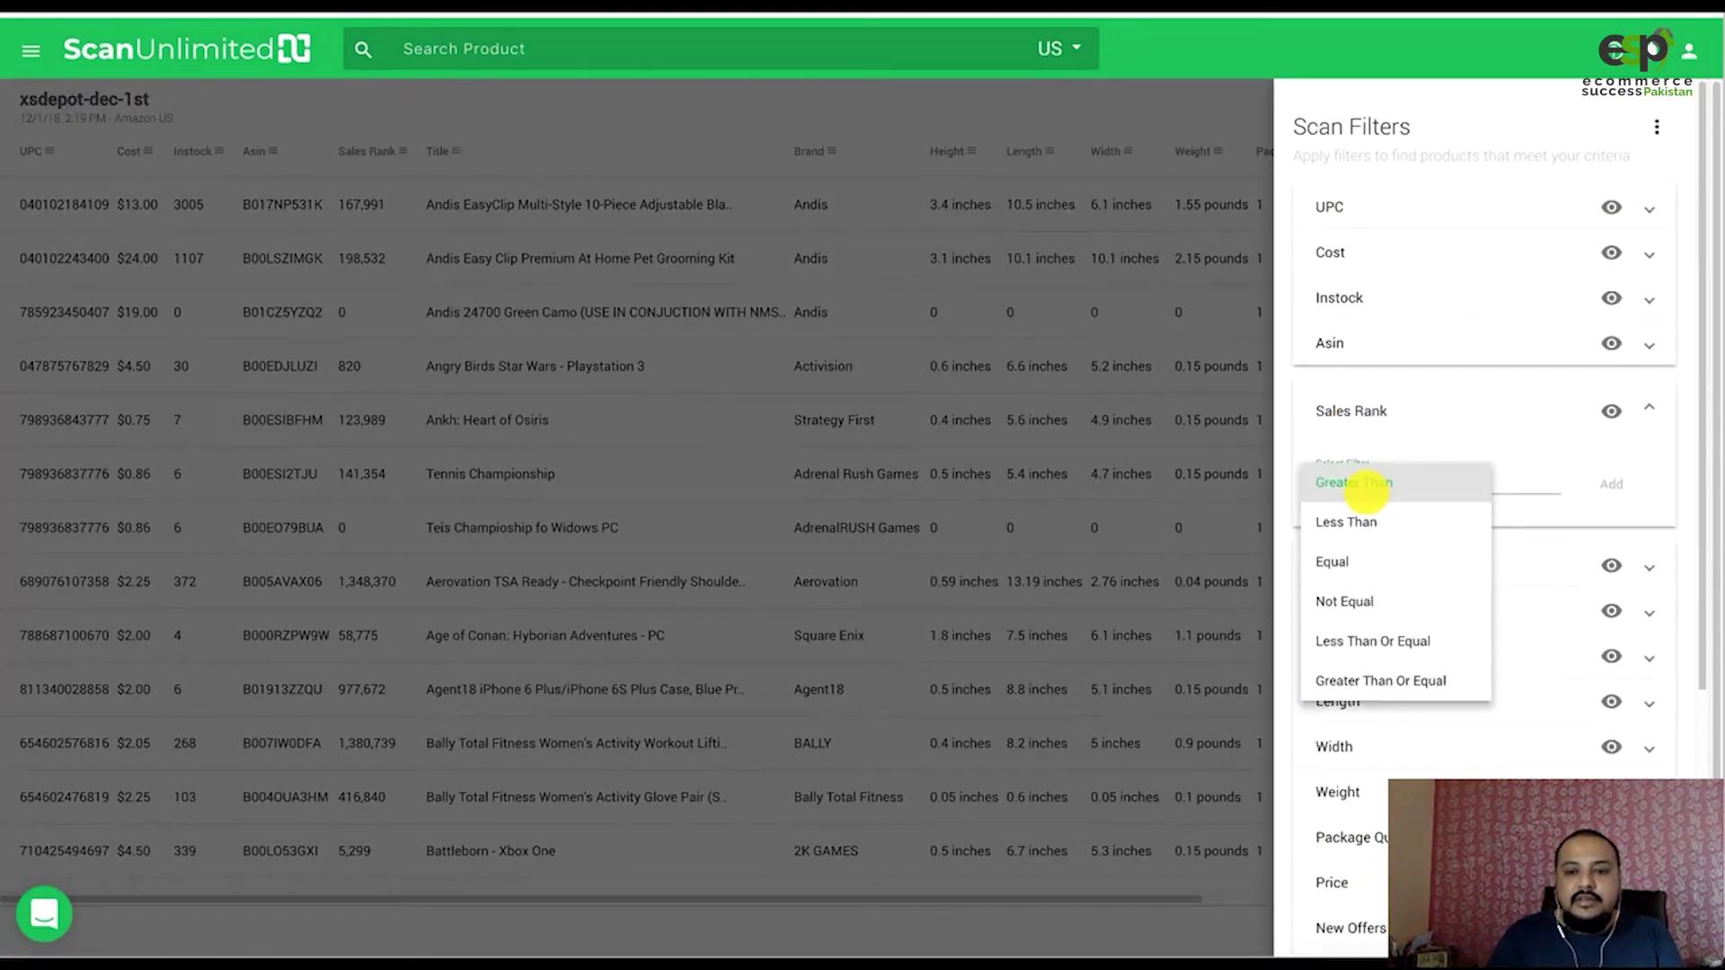
click(1519, 474)
click(1466, 479)
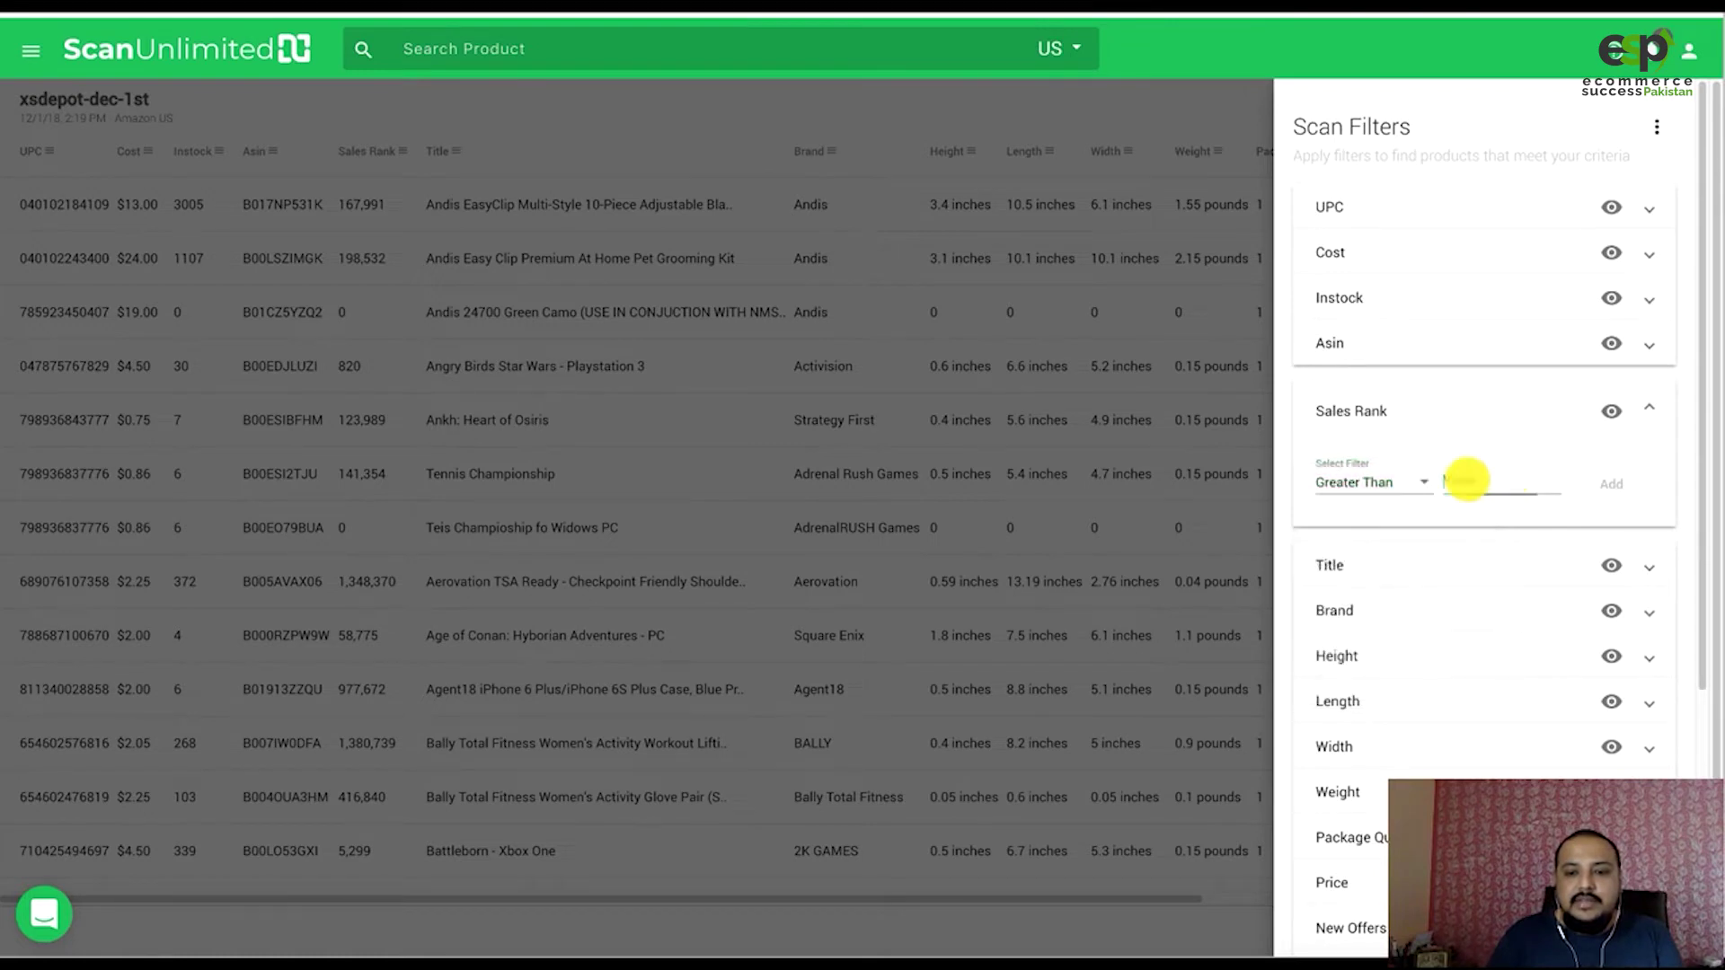
text(1)
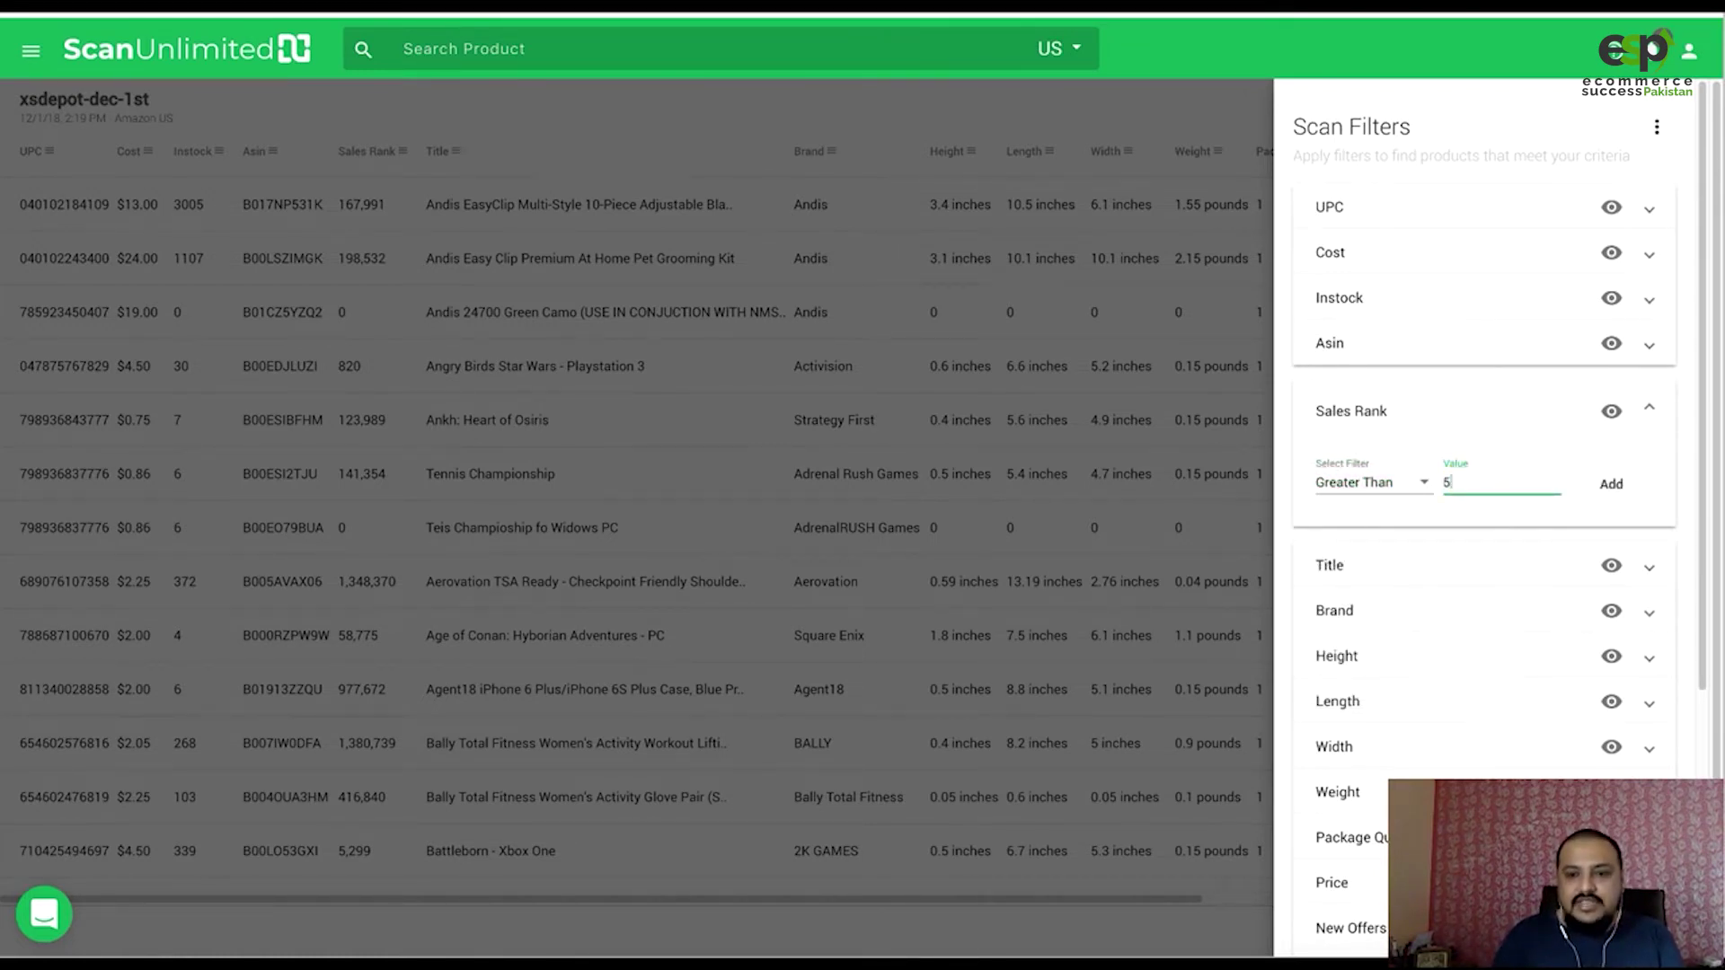
click(1613, 483)
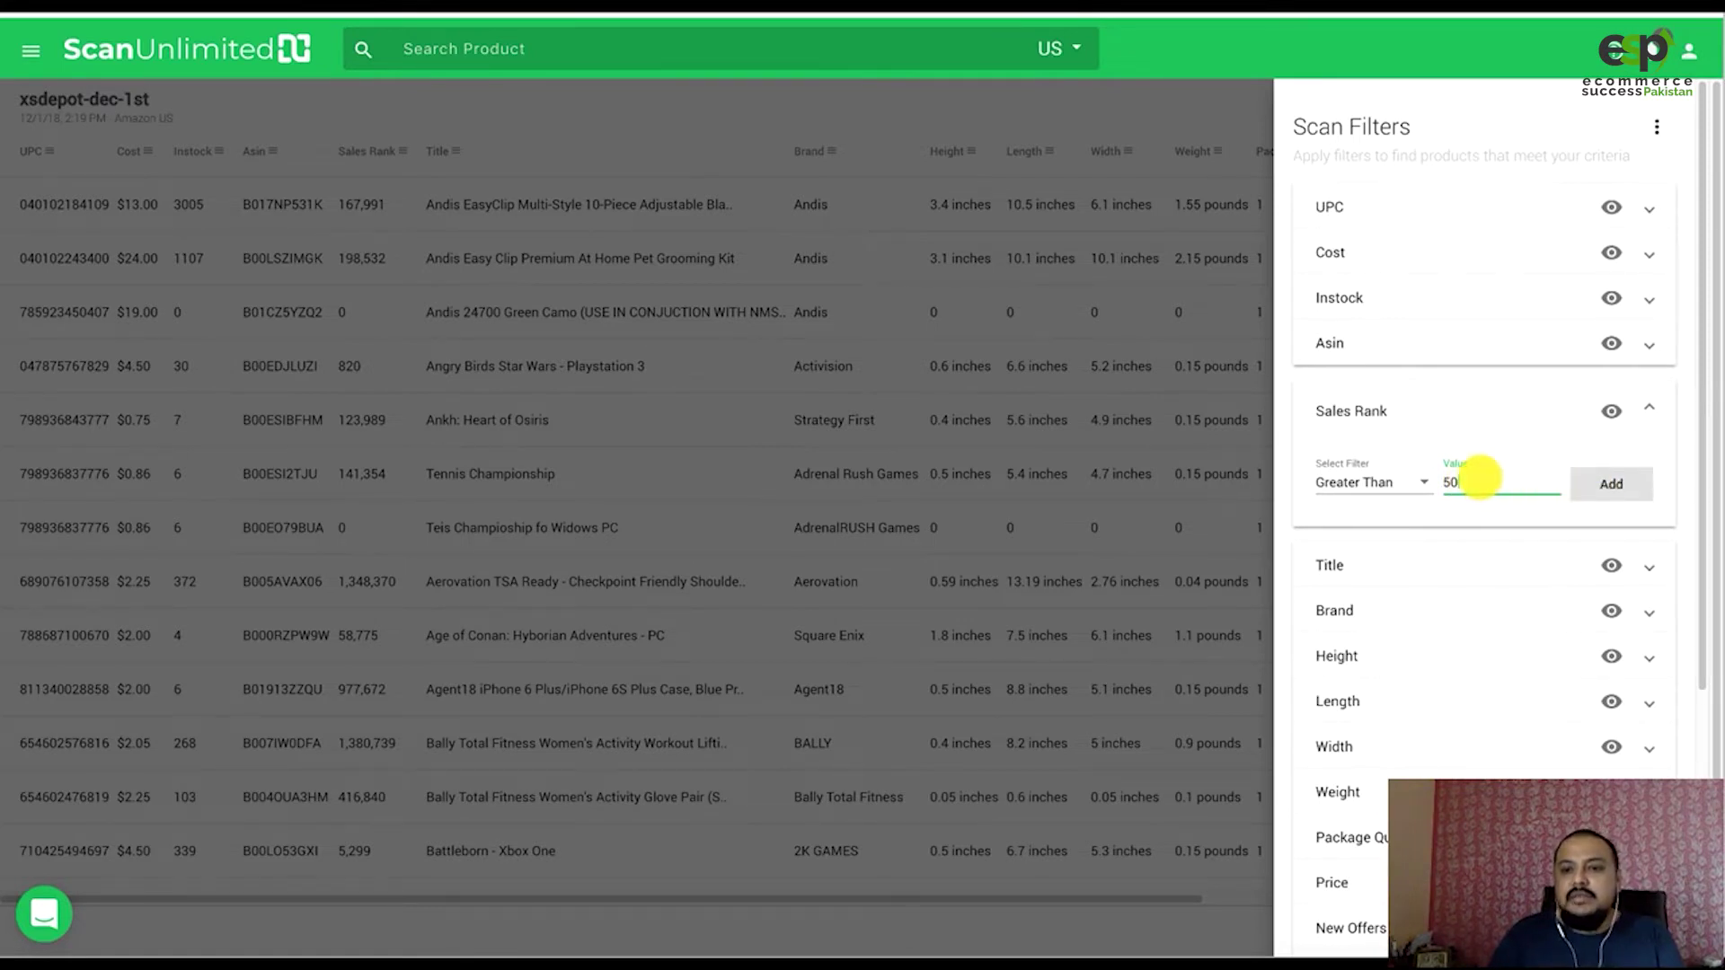
Add a second Sales Rank filter with the condition Less Than 80000.
click(1374, 514)
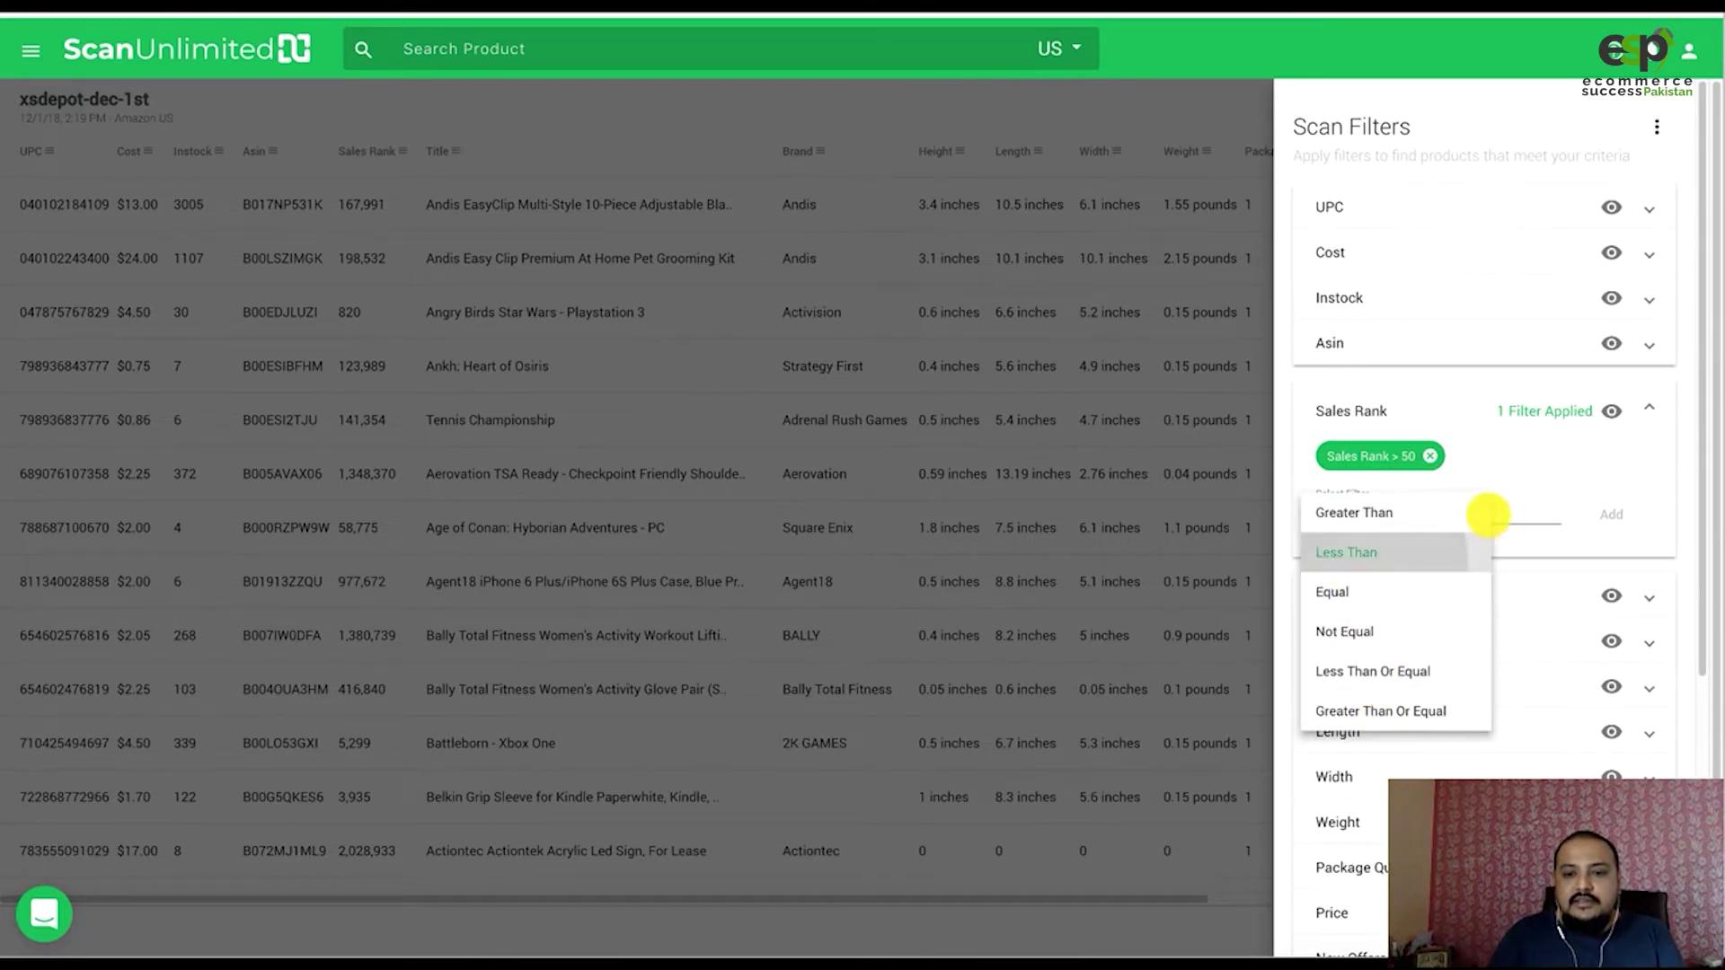
click(1348, 551)
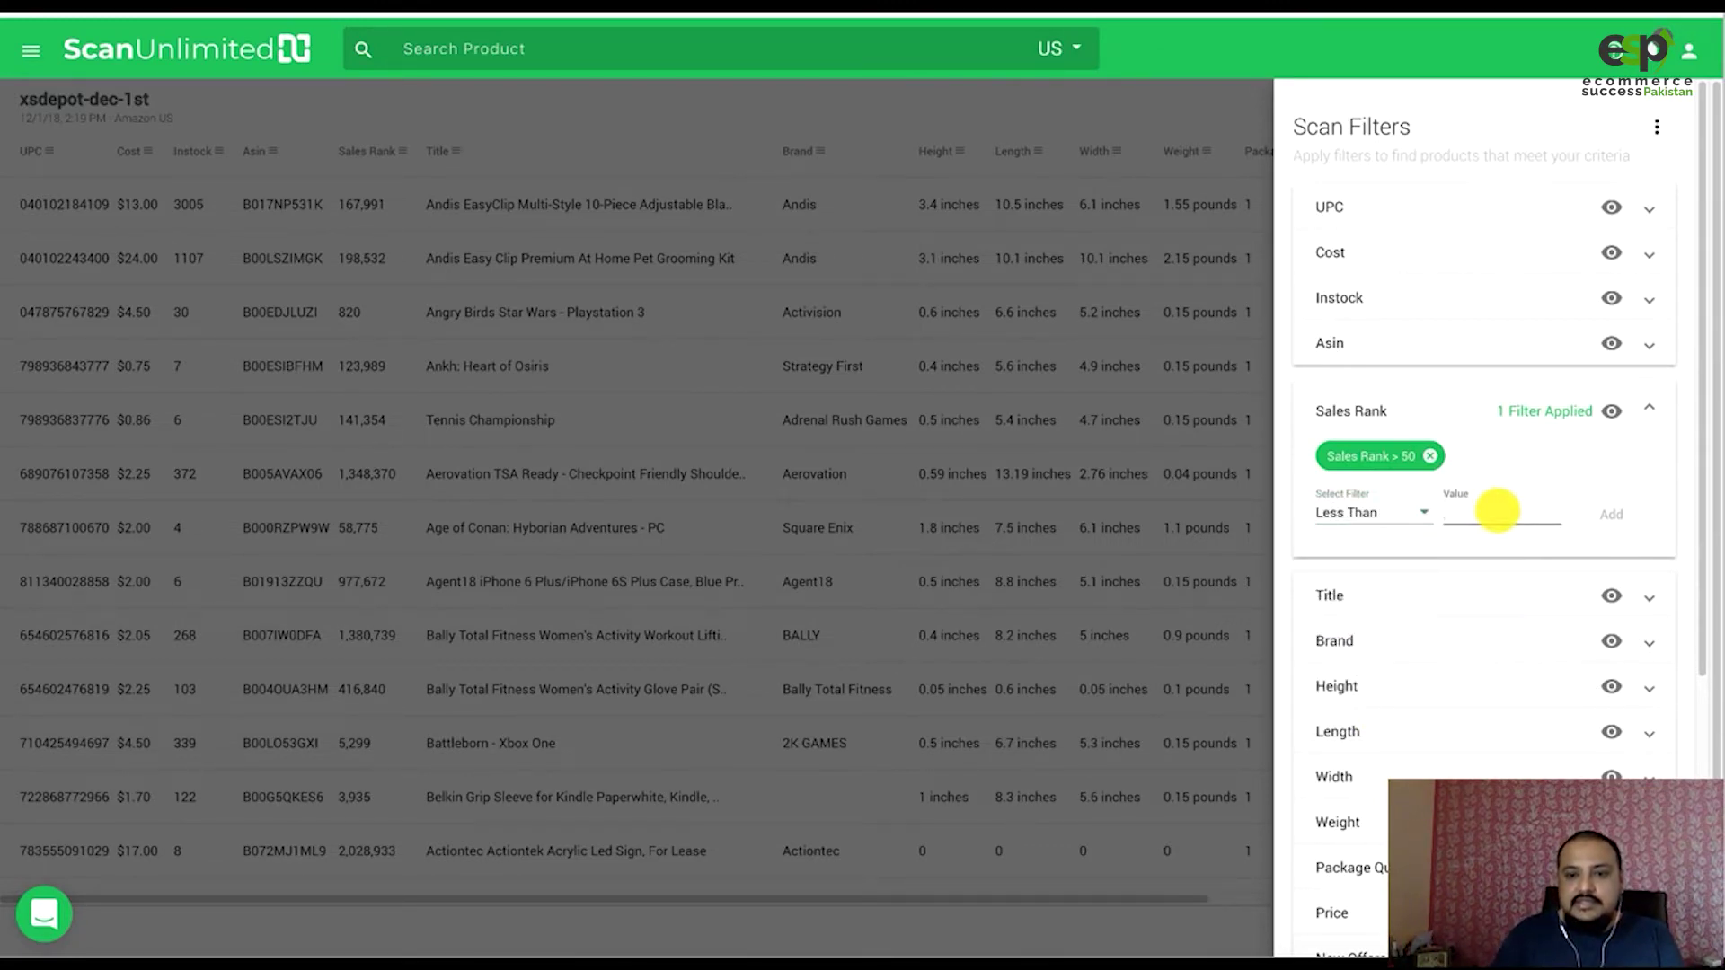
text(80000)
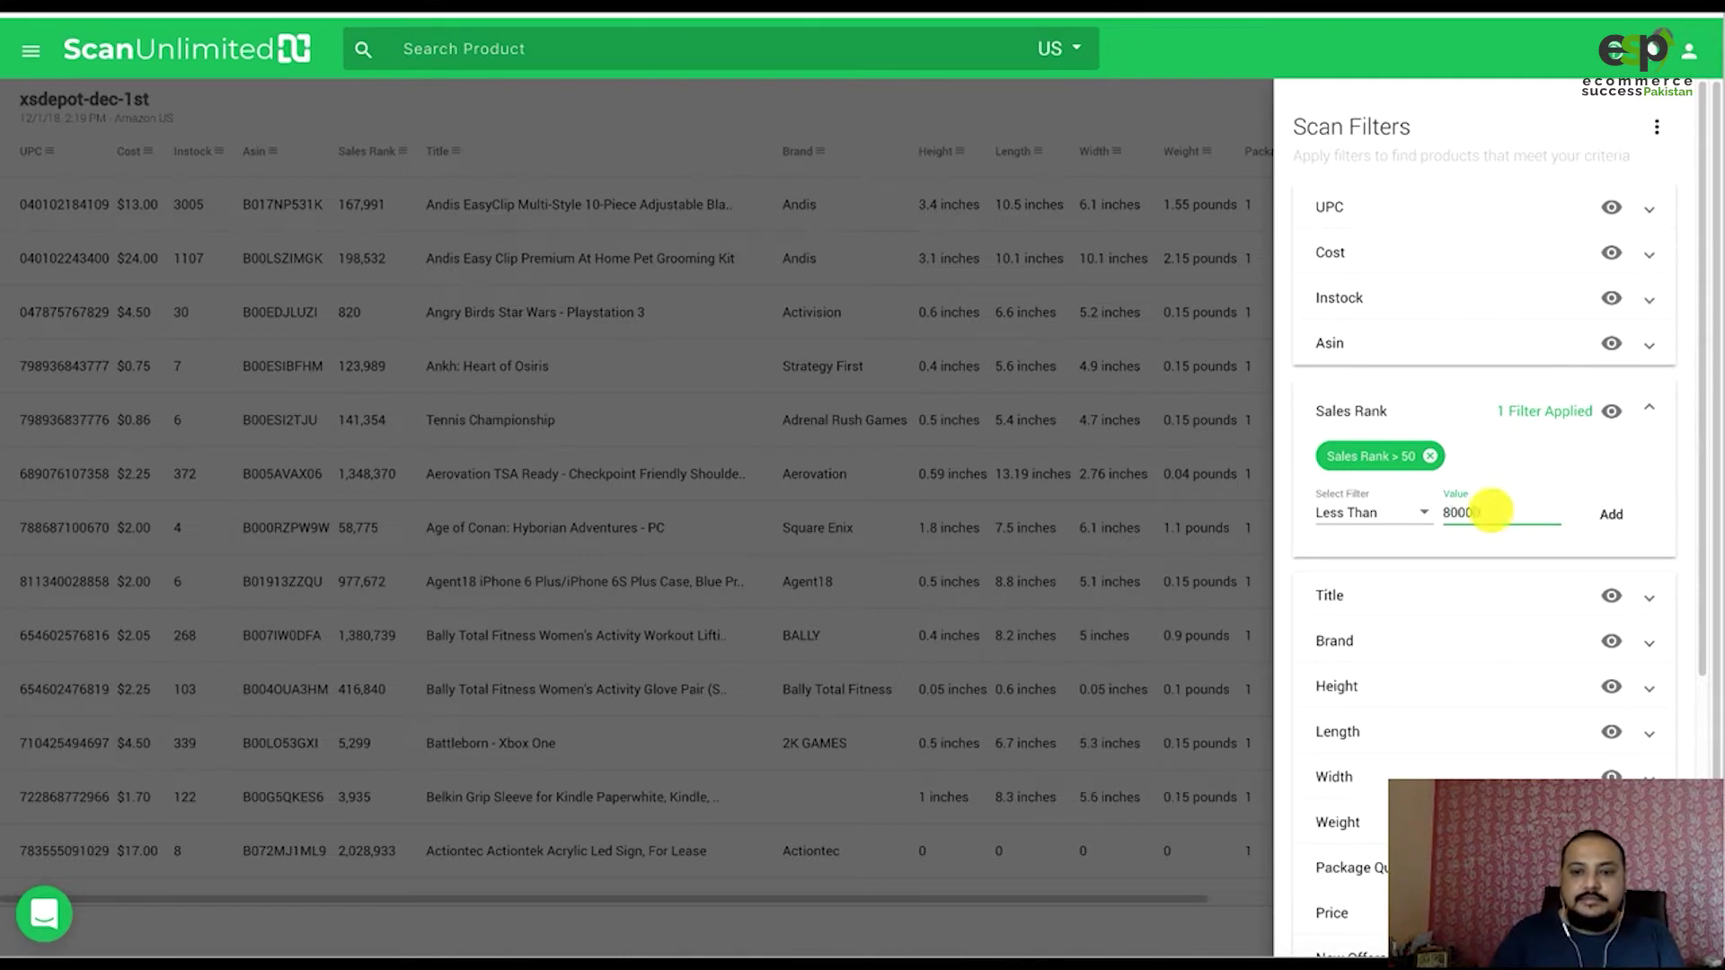
click(1611, 514)
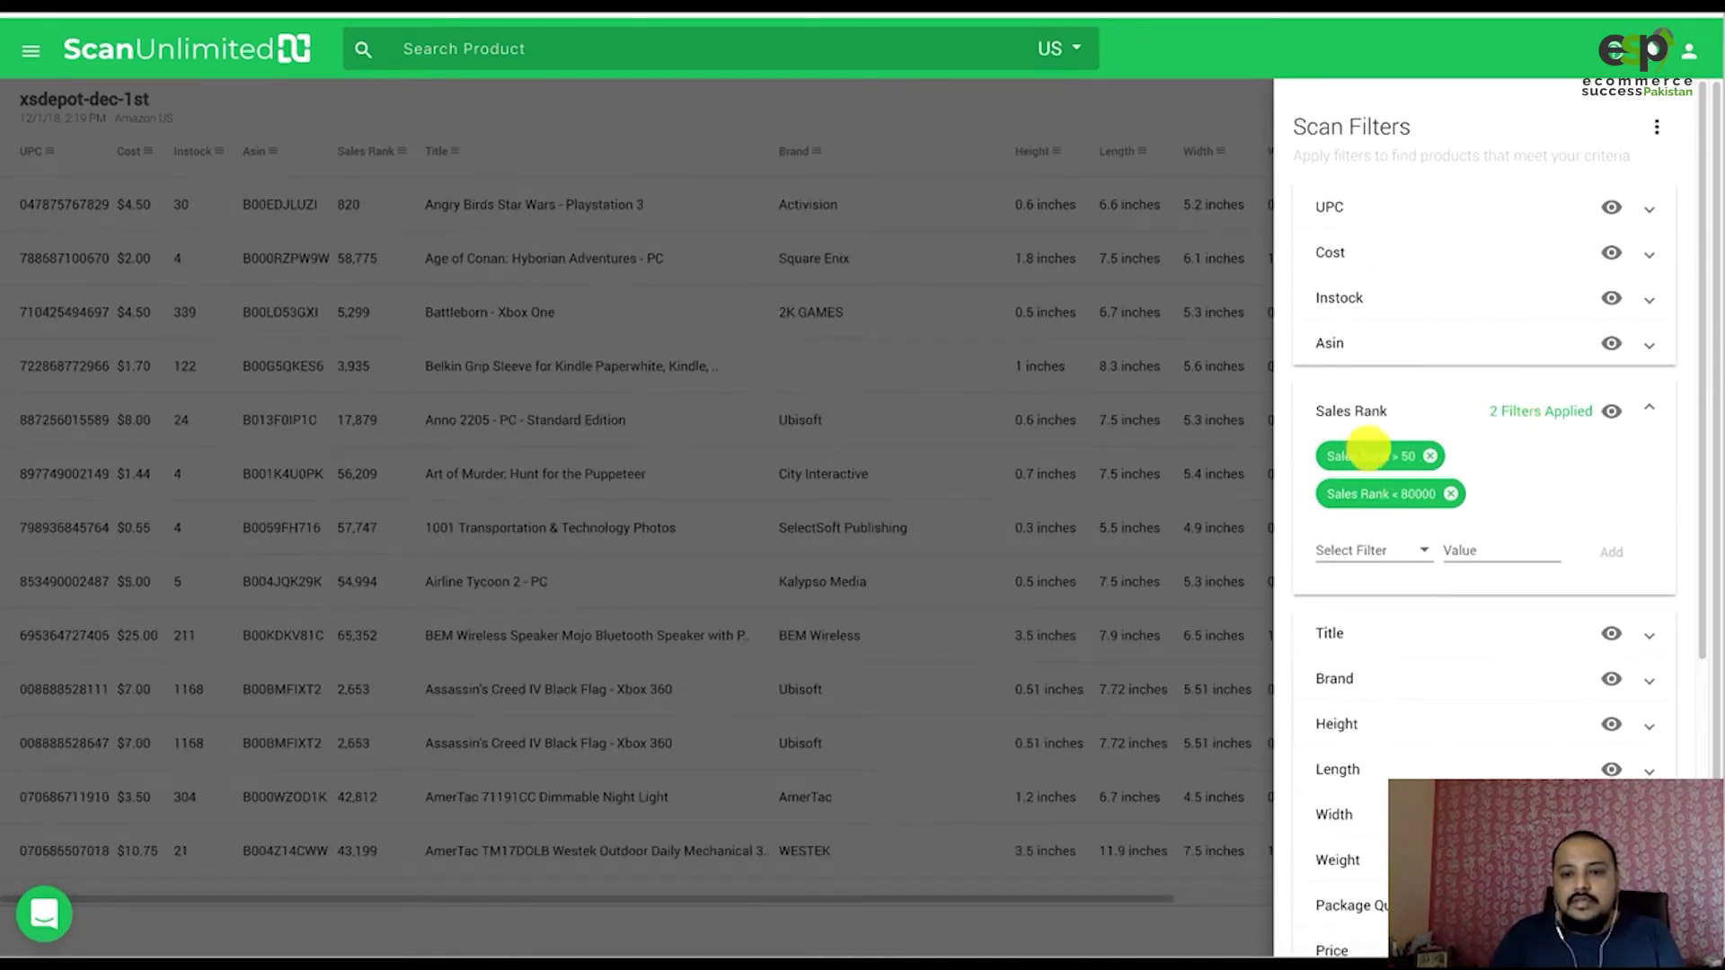
Add an ROI filter with the condition Greater Than 15%.
scroll(1463, 385, down, 1)
scroll(1438, 369, down, 2)
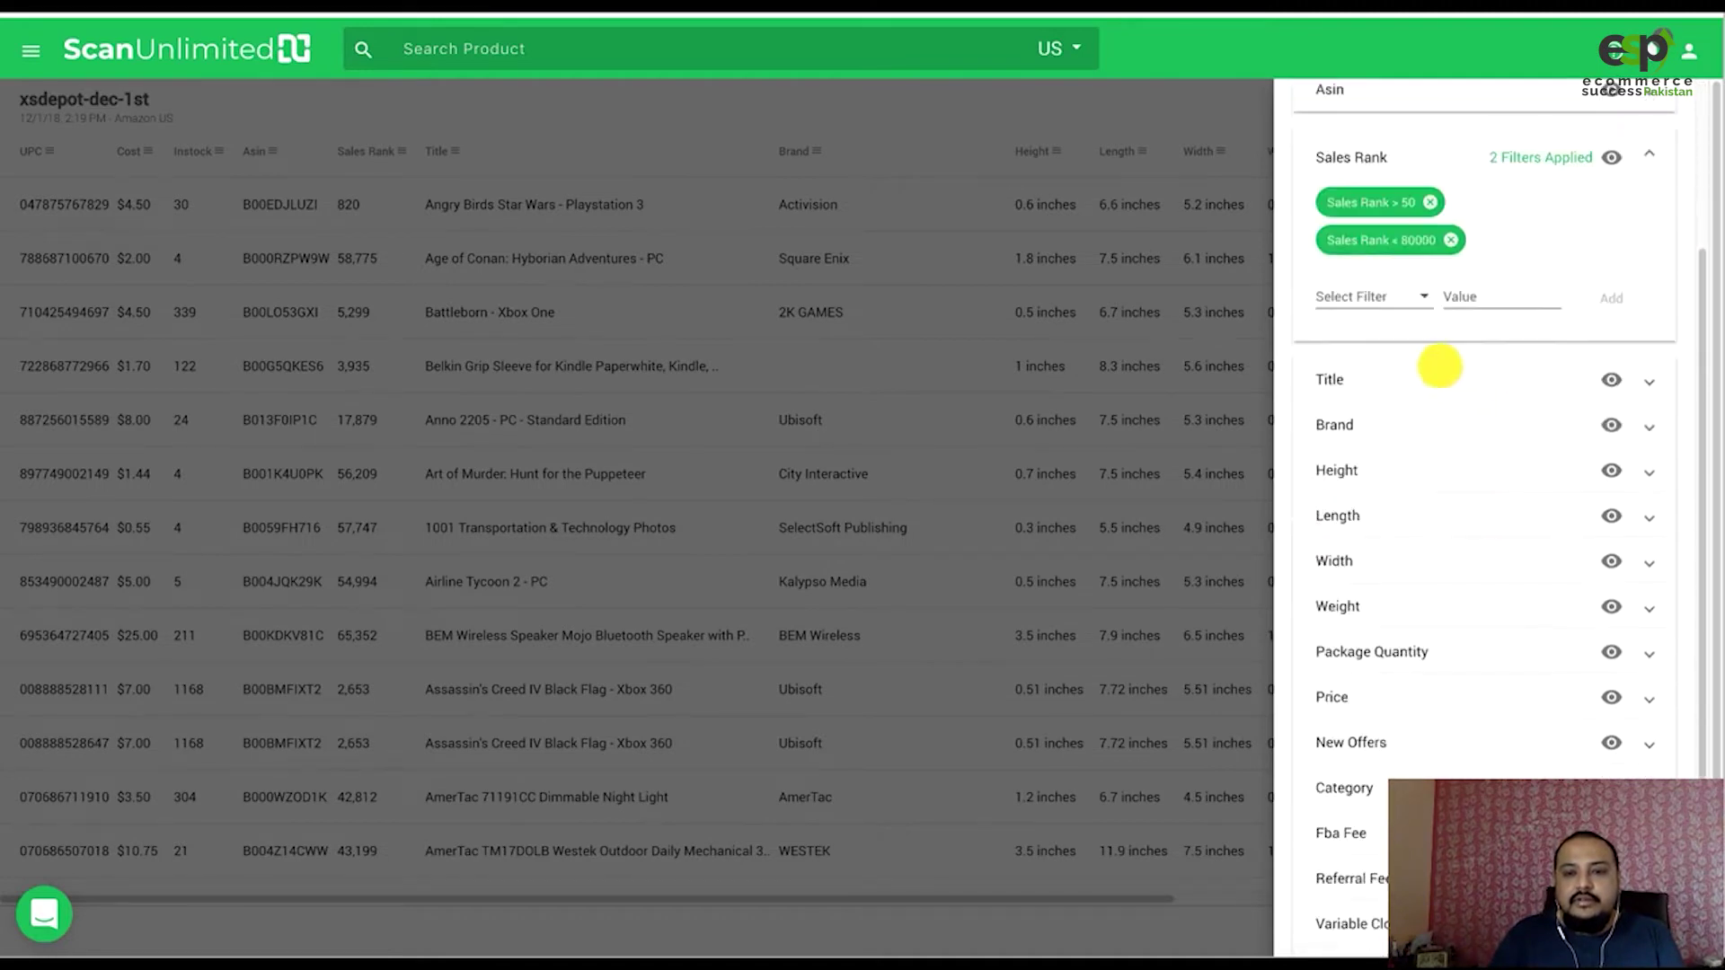
scroll(1479, 578, down, 2)
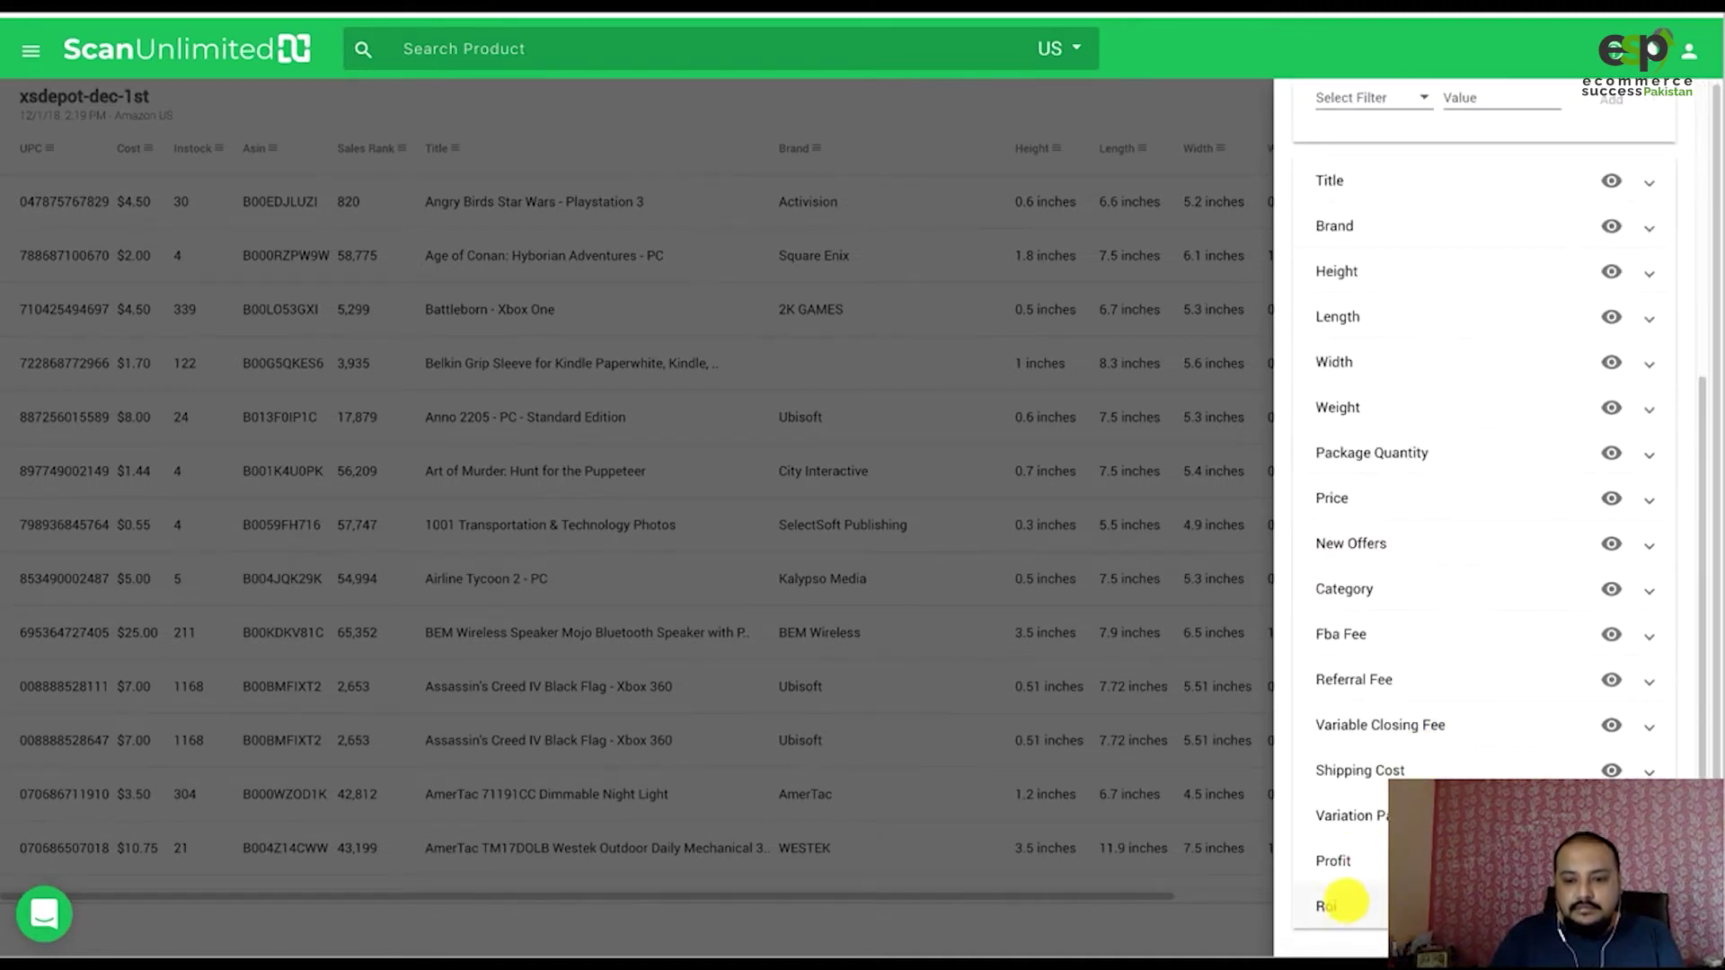
click(1333, 905)
scroll(1444, 711, down, 1)
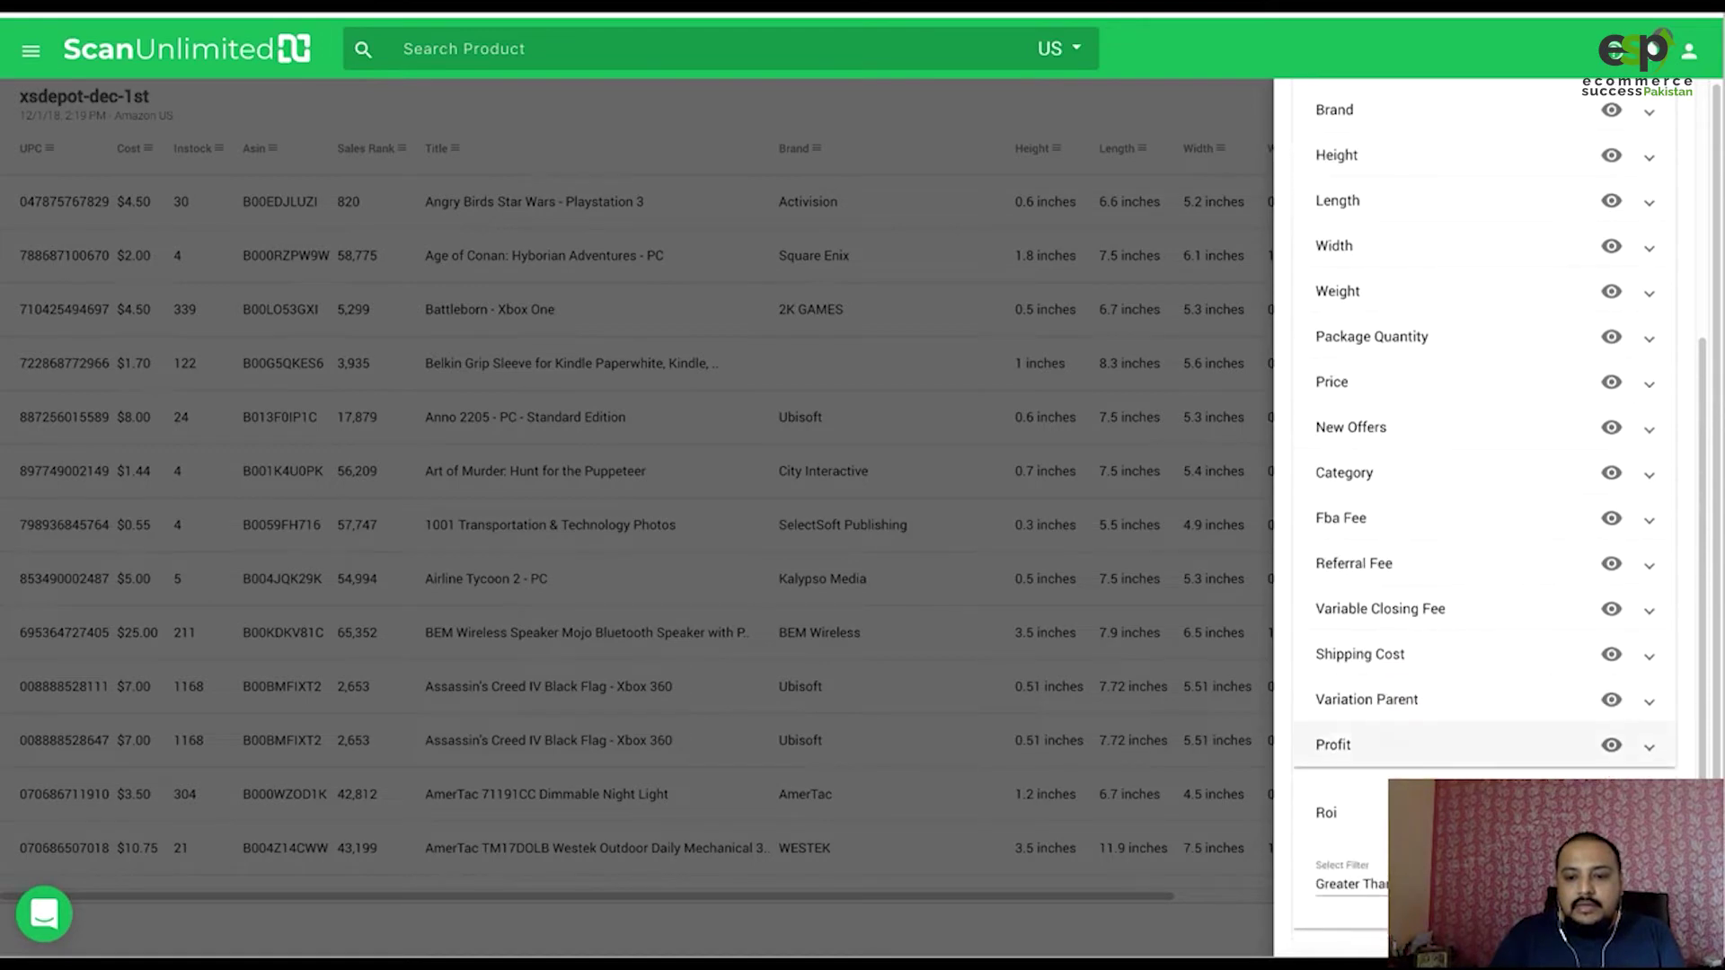
click(1365, 887)
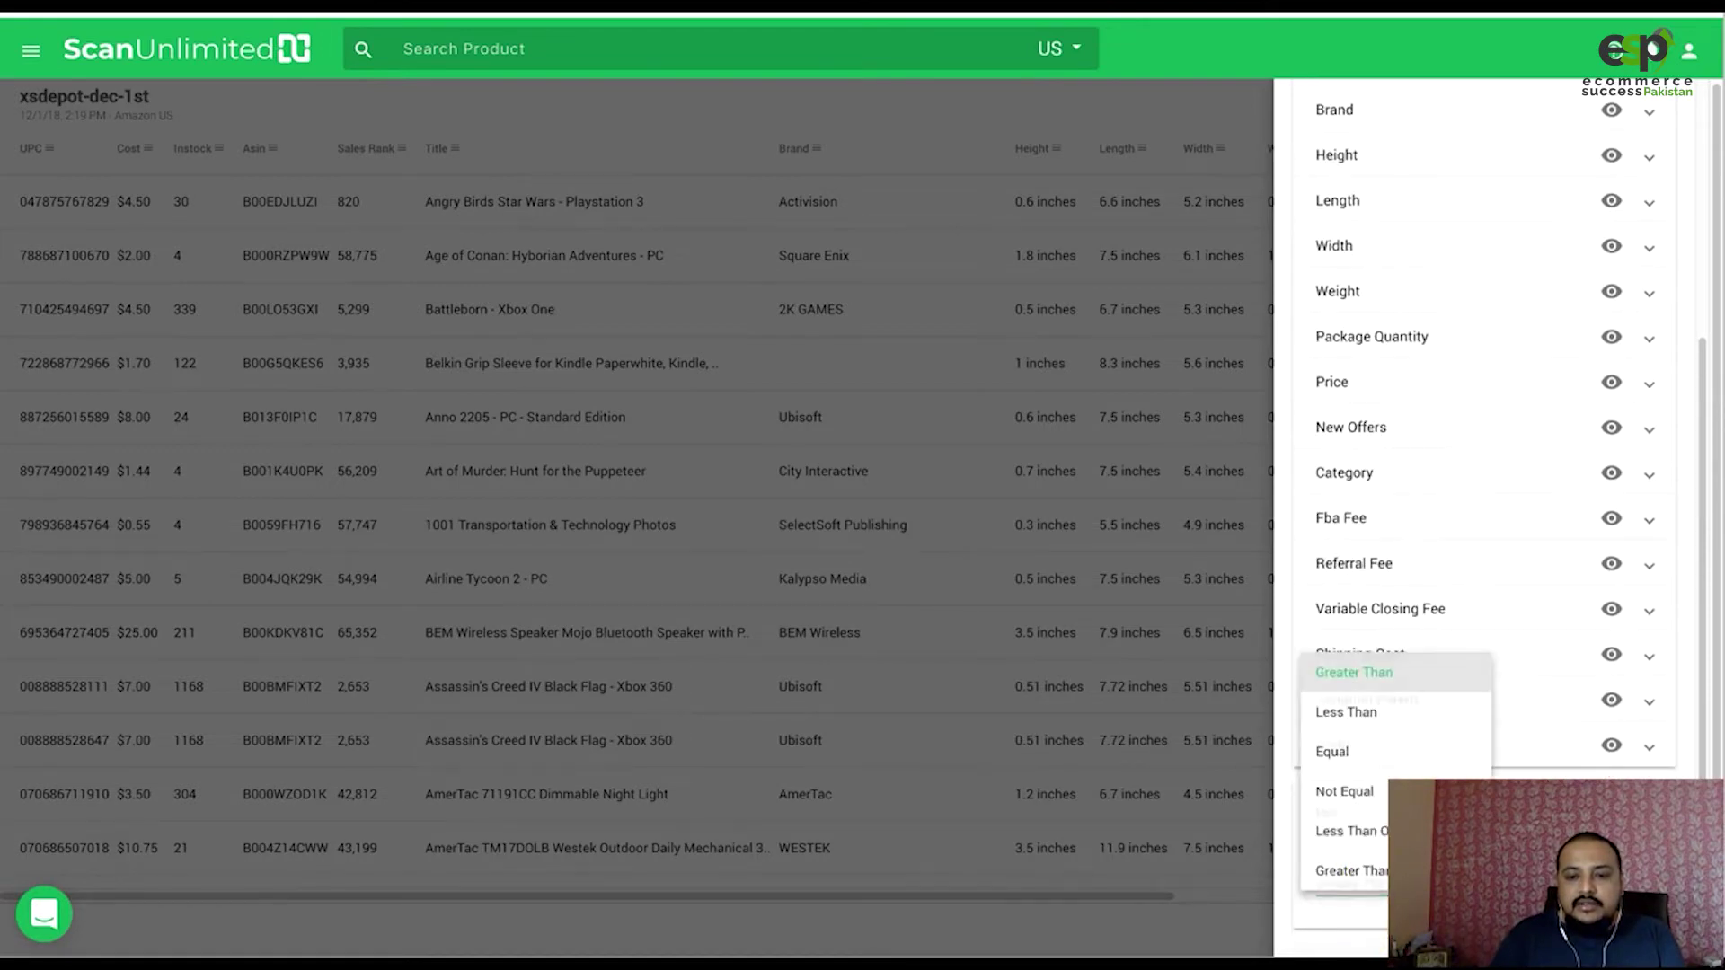
key(Escape)
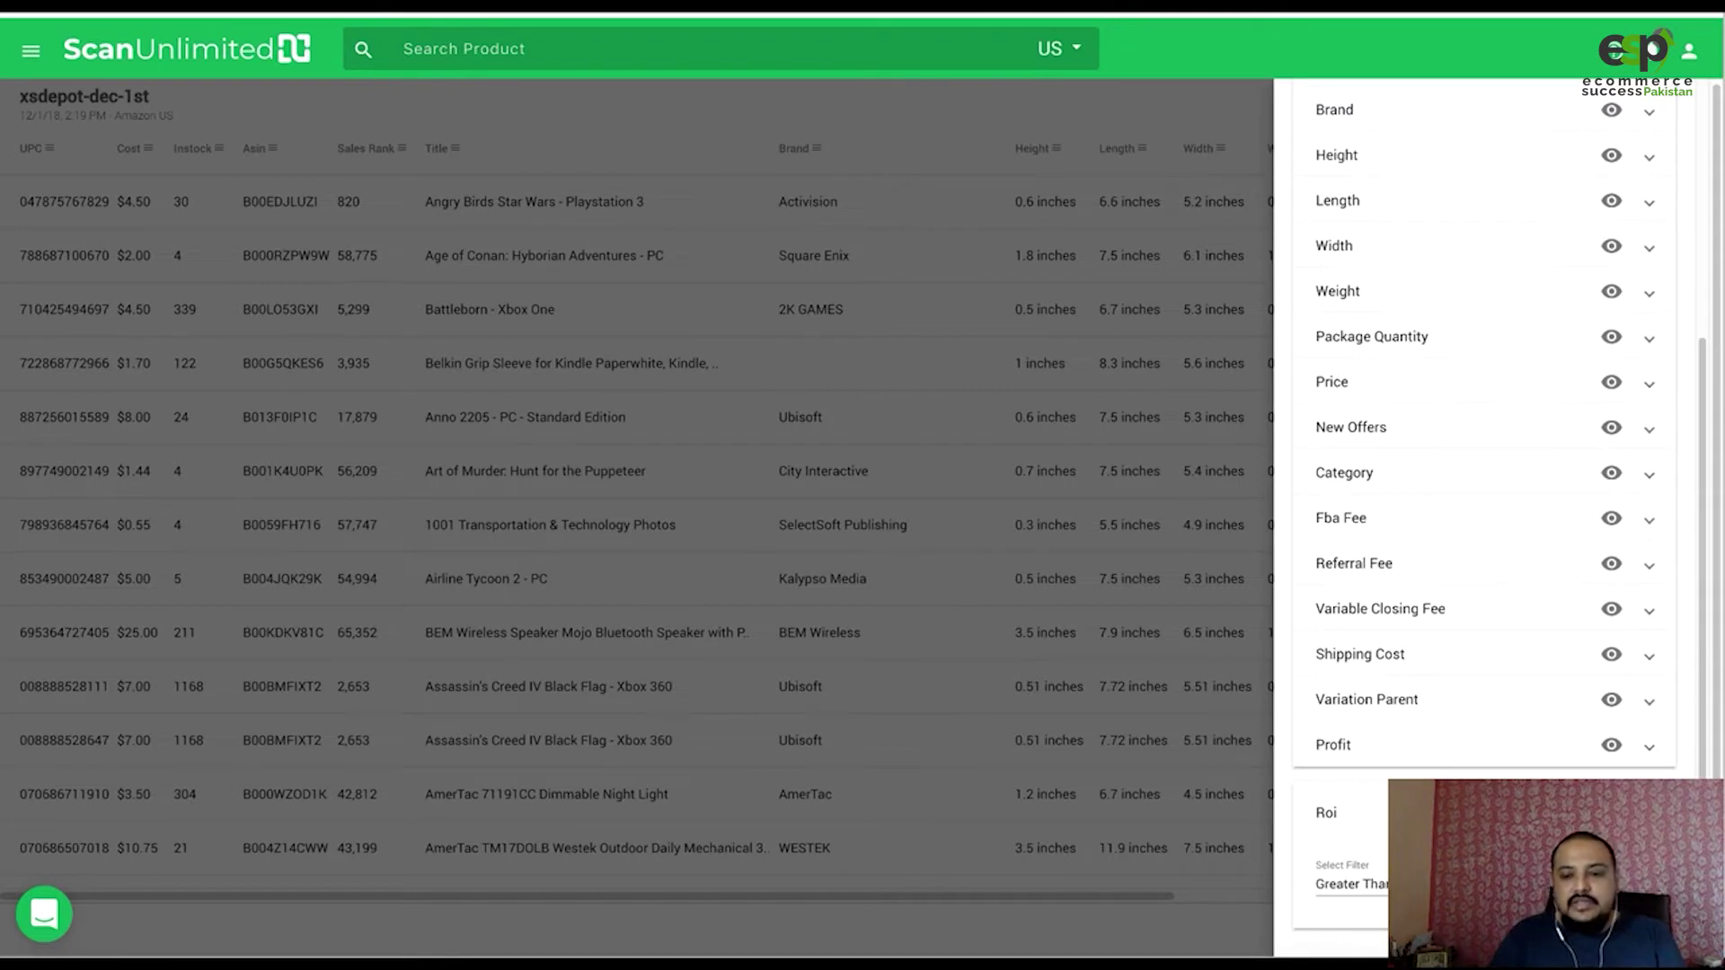
key(Return)
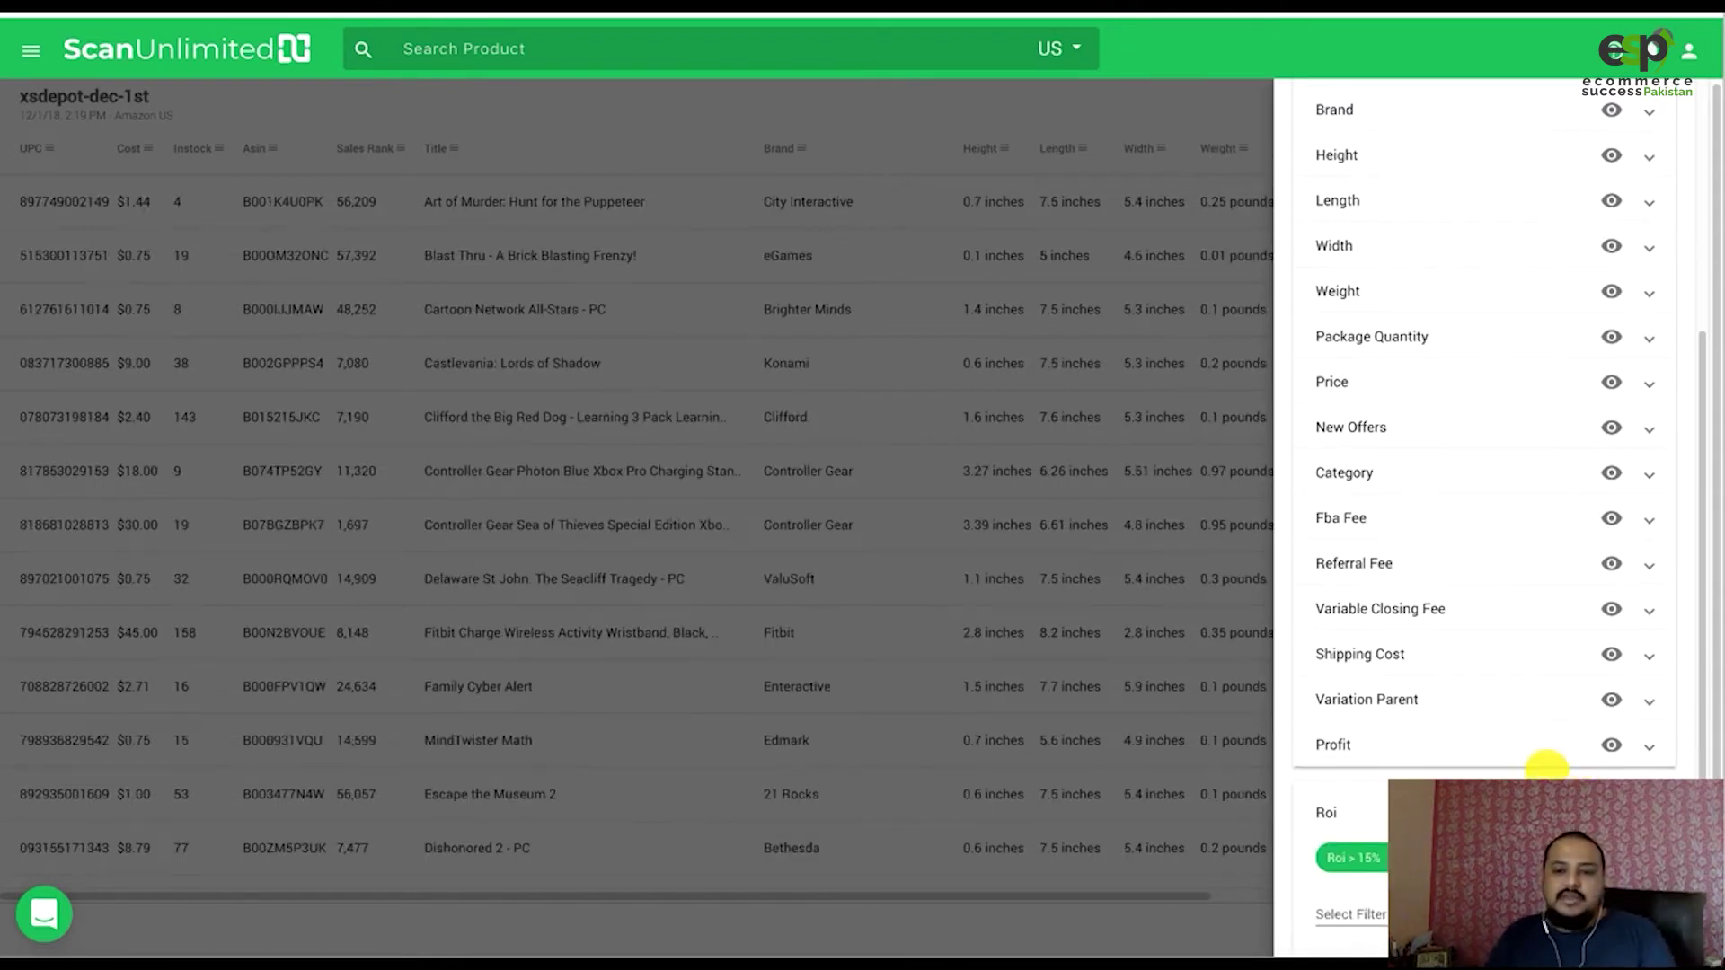
Collapse the ROI filter section, review the applied filters and close Scan Filters to return to the results.
click(1650, 814)
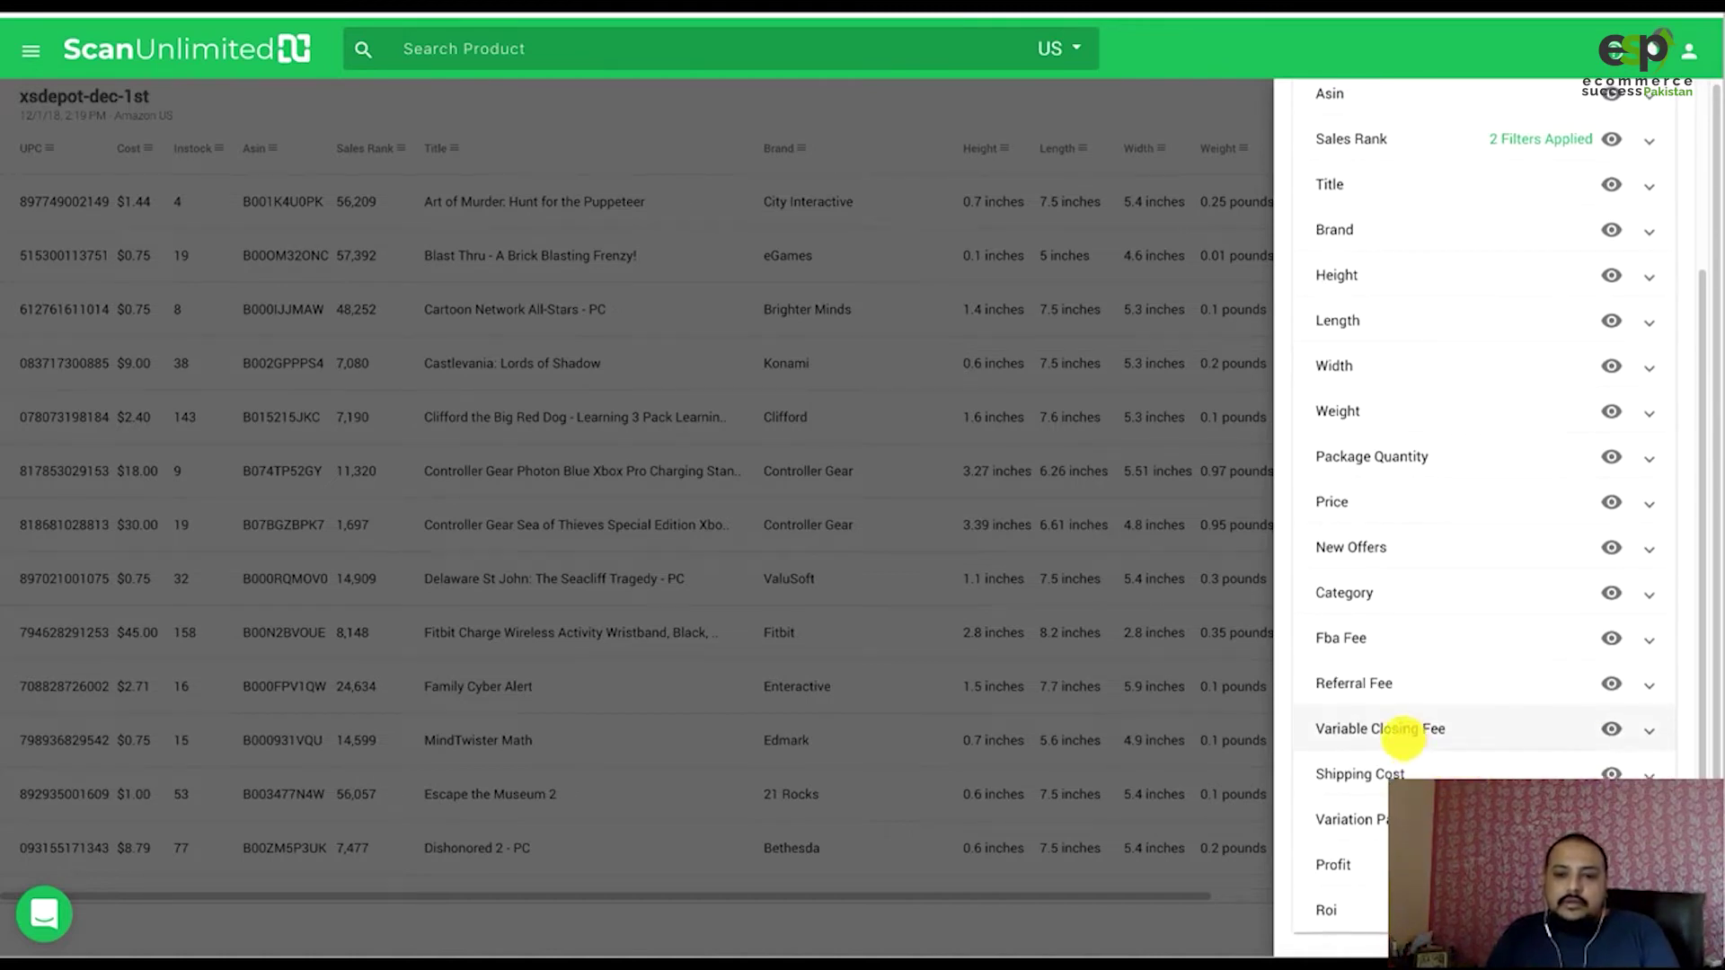
scroll(1407, 732, up, 2)
scroll(1381, 620, up, 2)
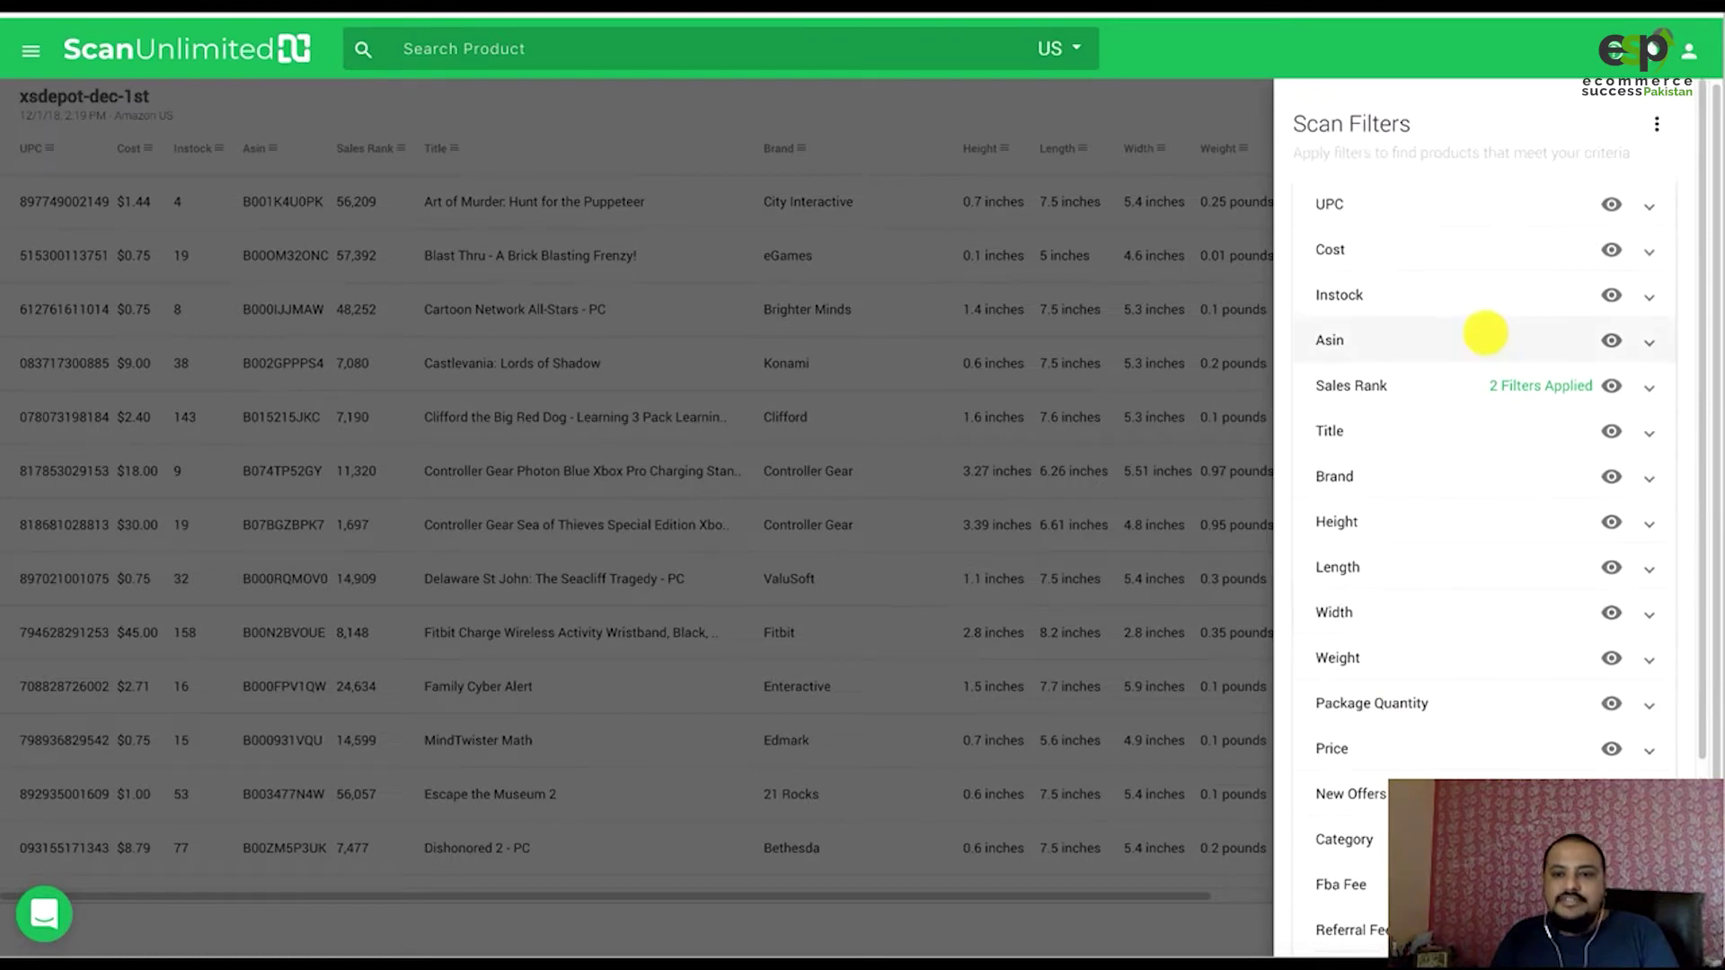
click(1182, 116)
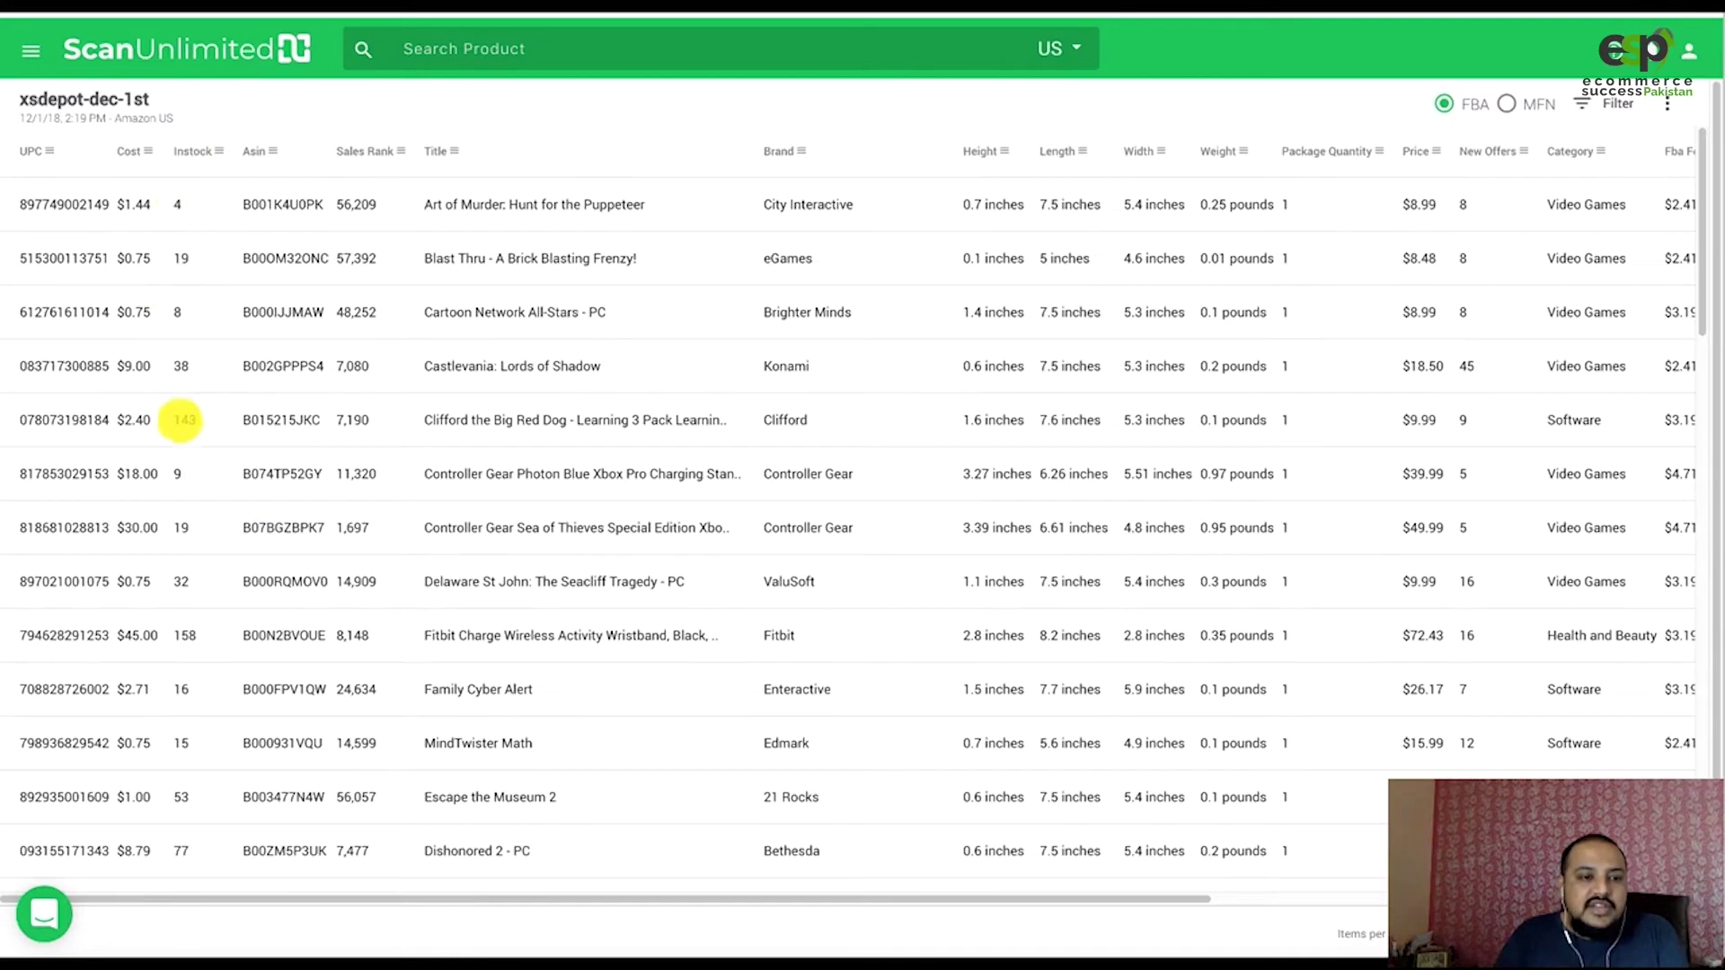
Examine the stock, sales rank, category, profit and ROI of the Clifford the Big Red Dog product.
drag(183, 419, 190, 419)
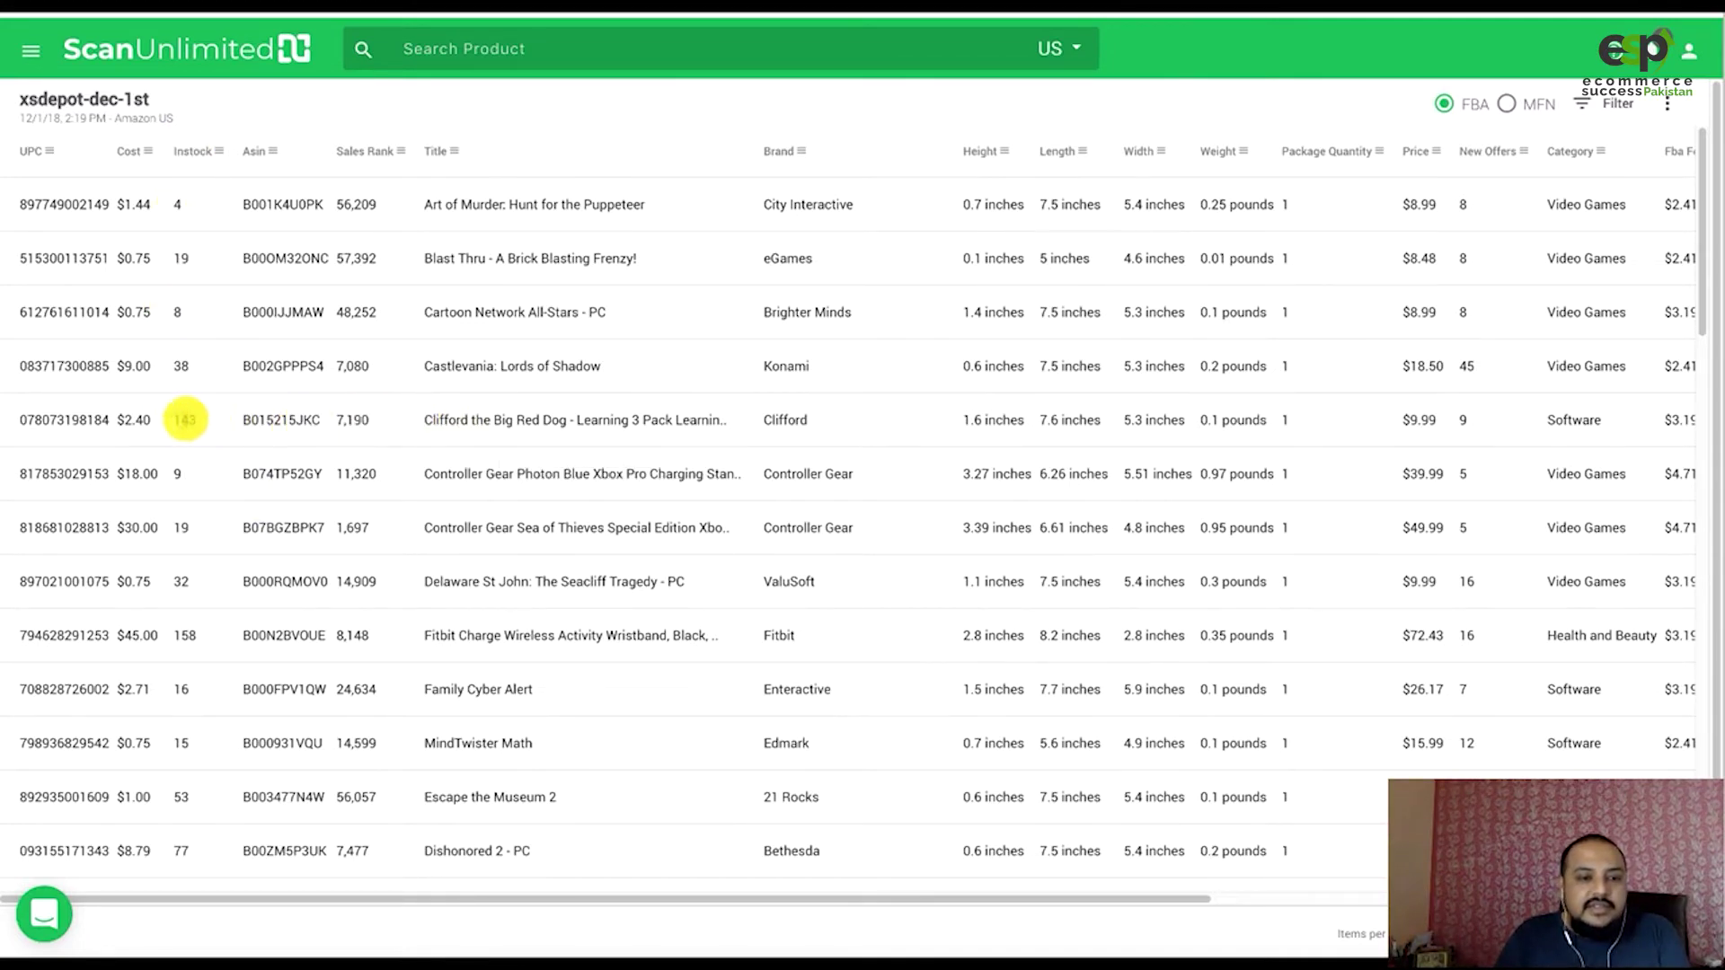
double_click(185, 419)
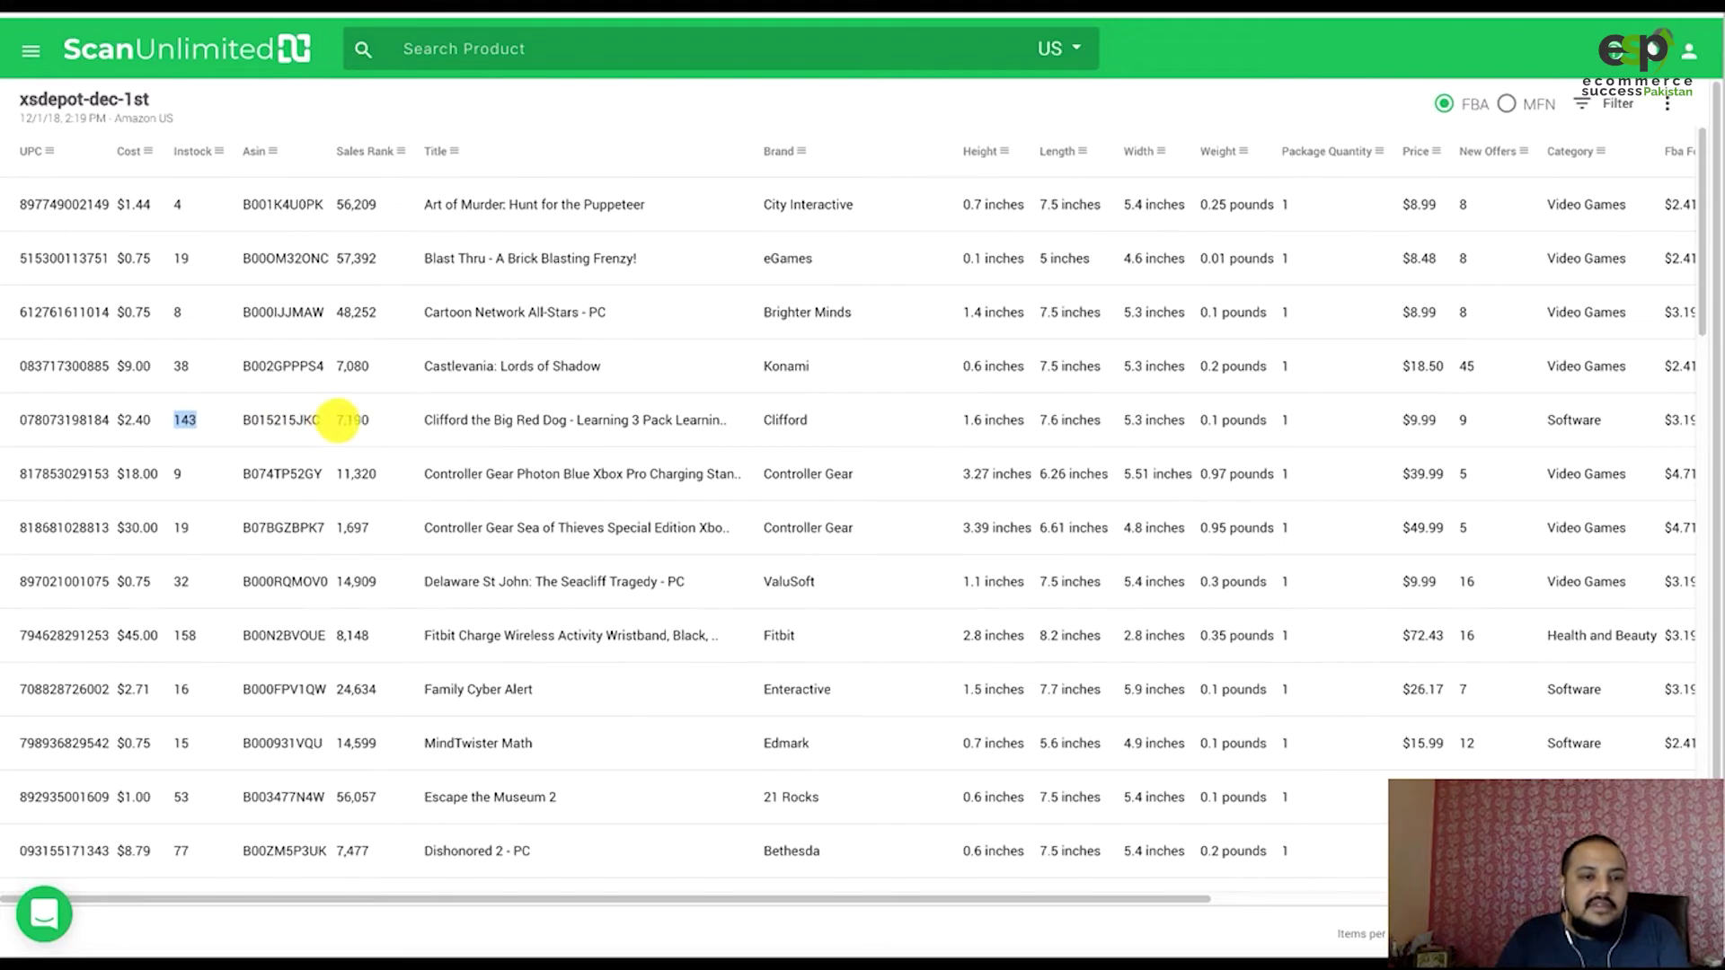
drag(338, 420, 394, 437)
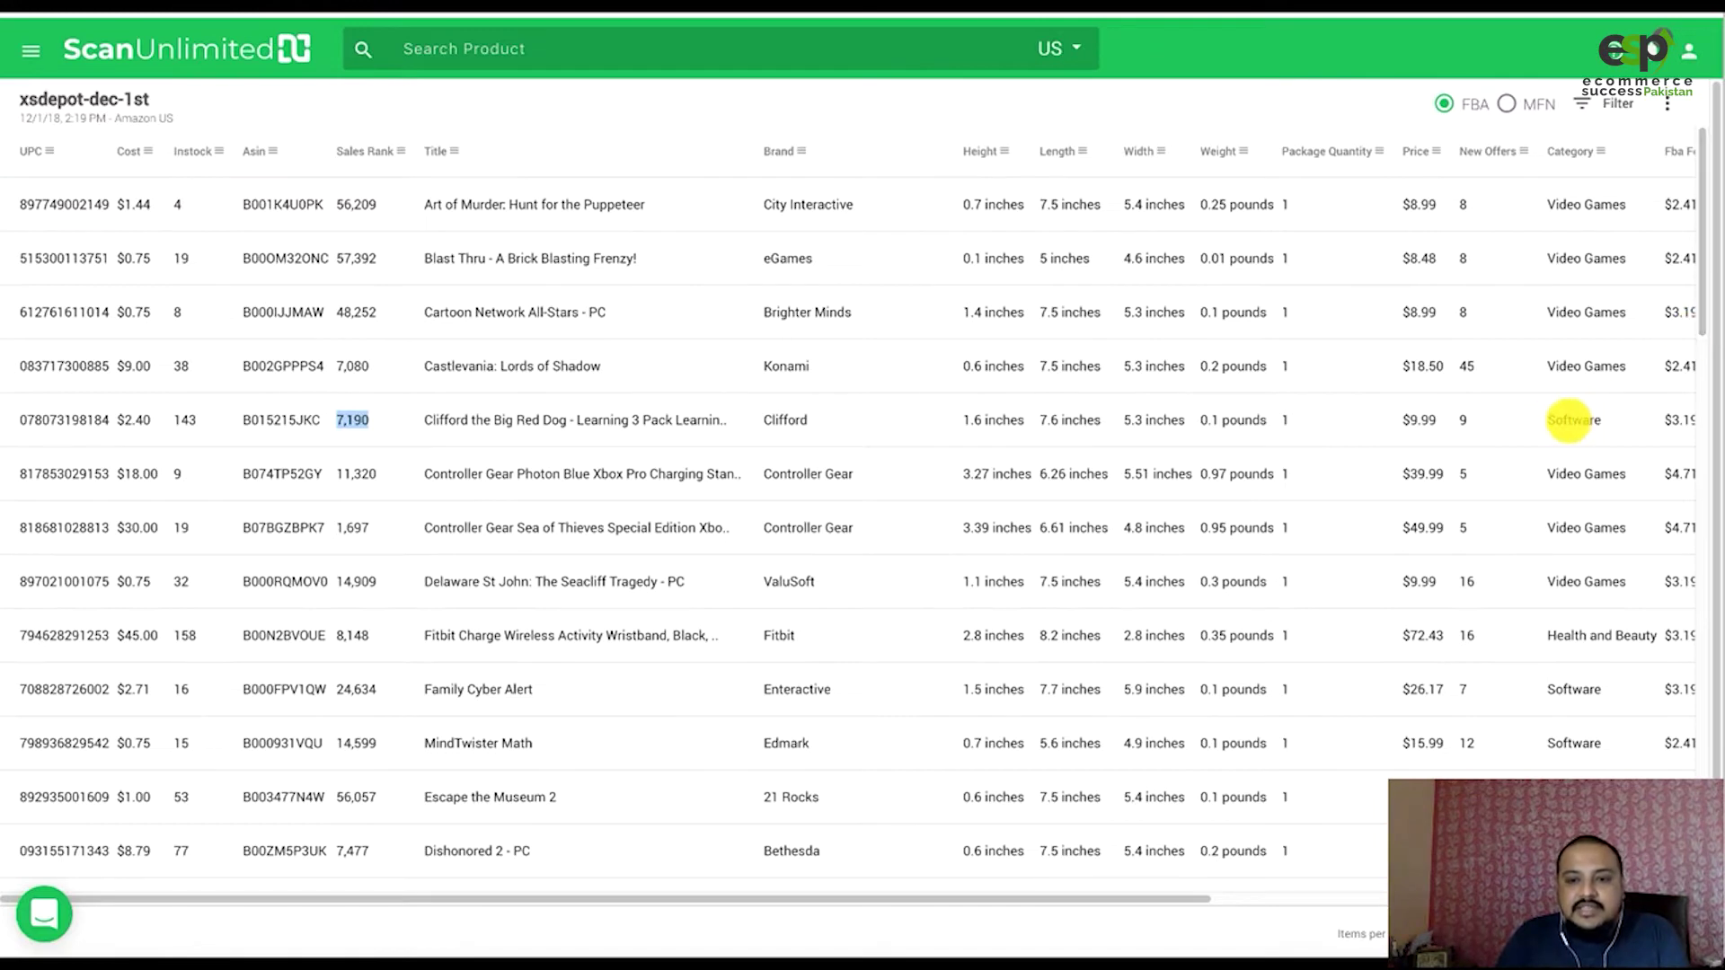
drag(1569, 420, 1590, 420)
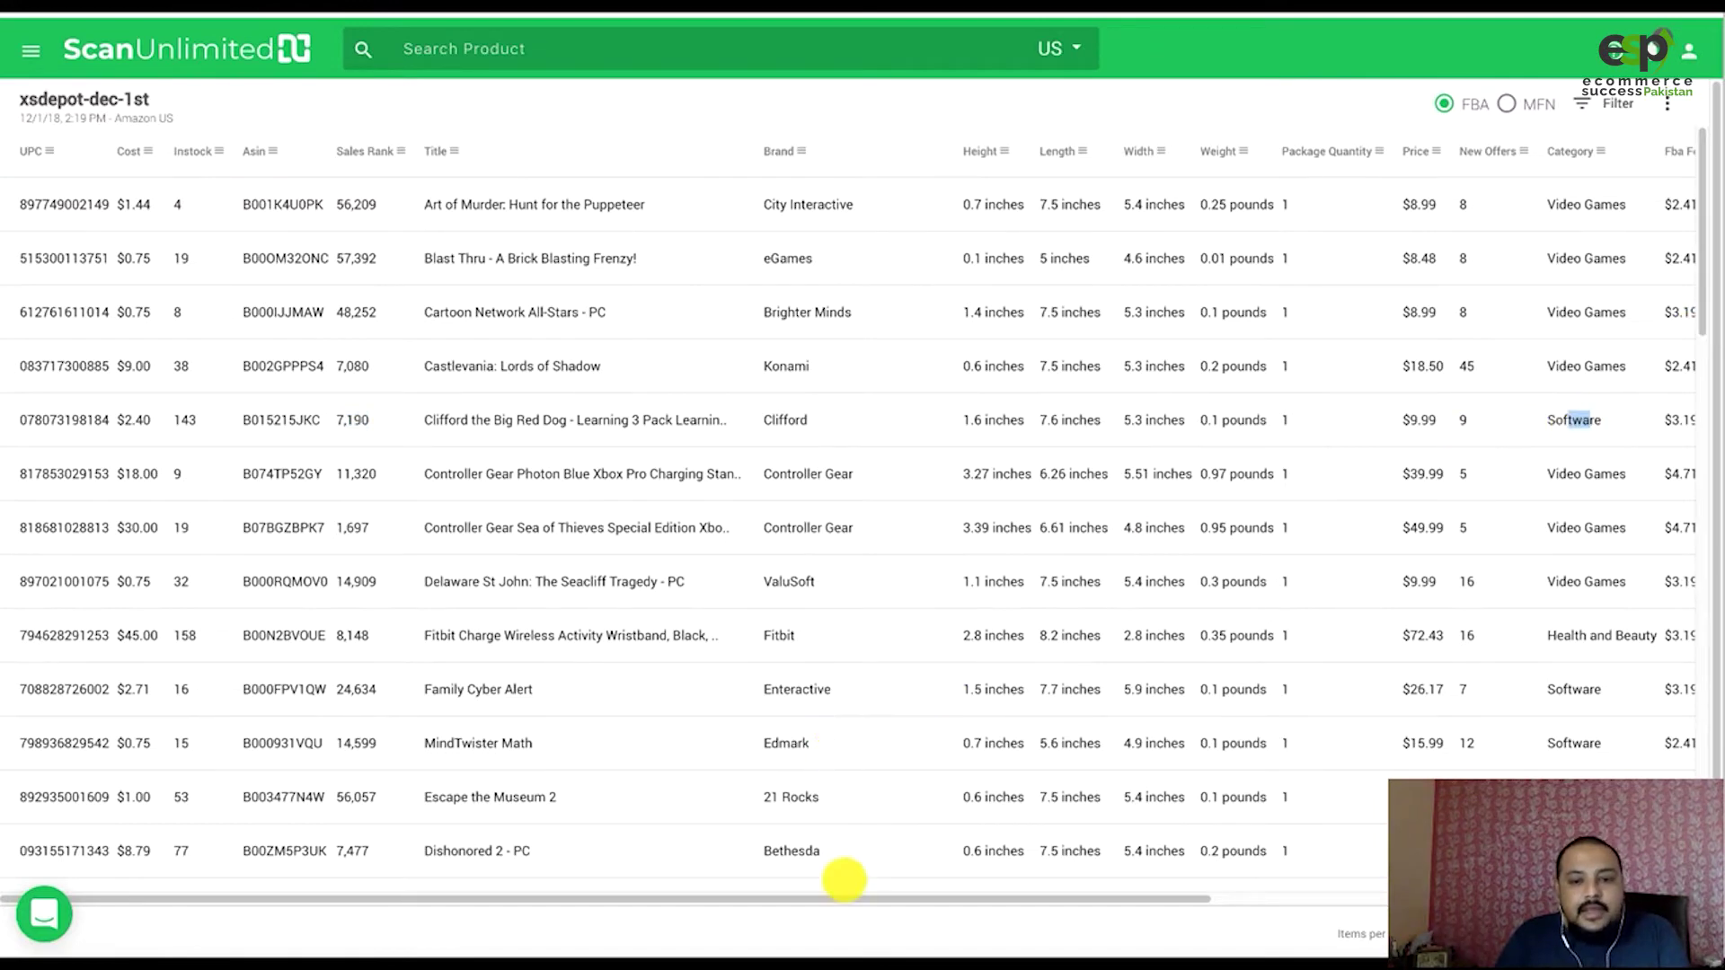
drag(828, 897, 1332, 898)
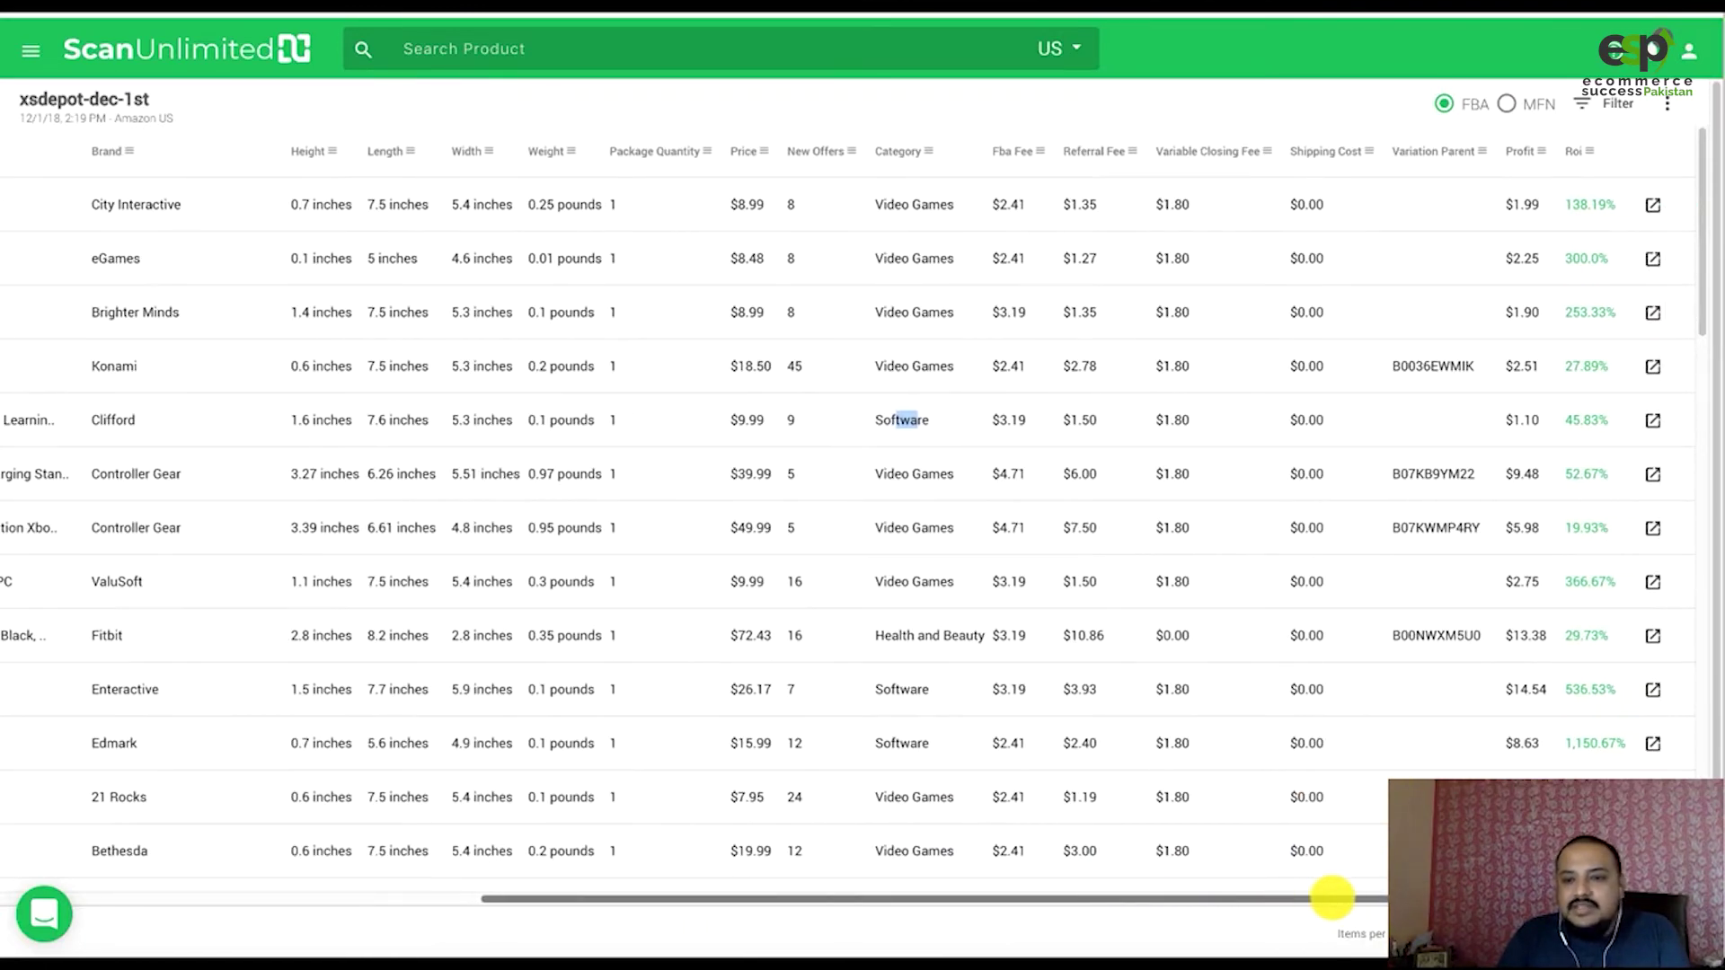
drag(1513, 422, 1584, 421)
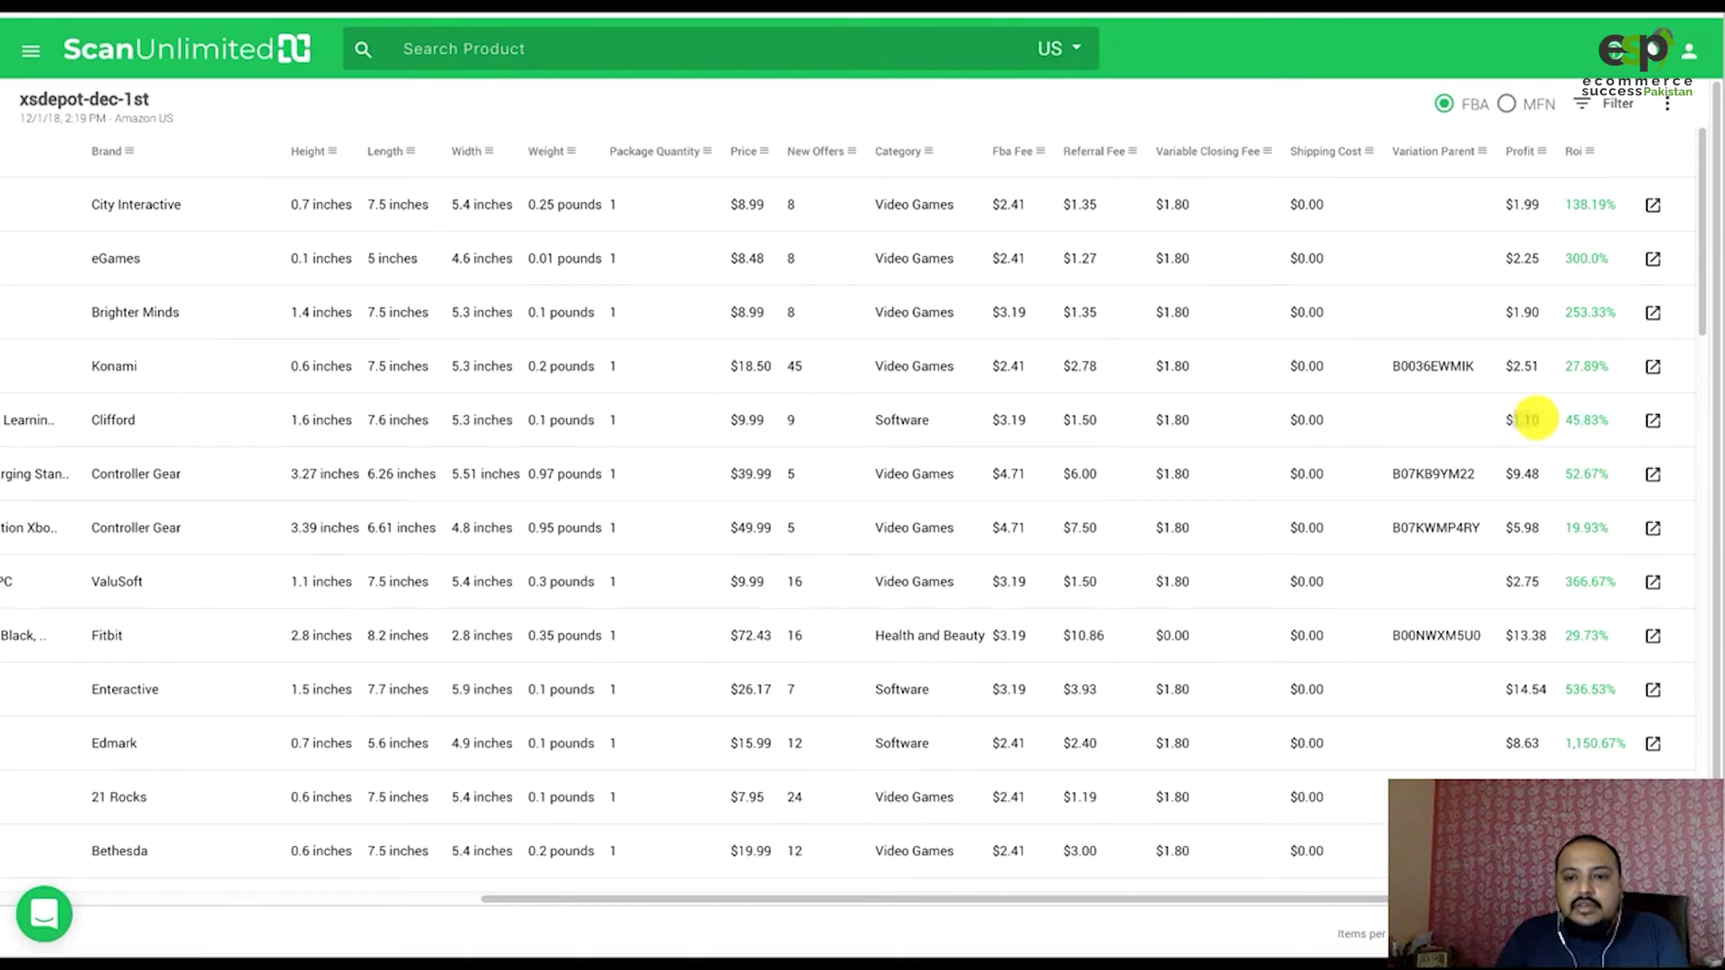
double_click(1528, 420)
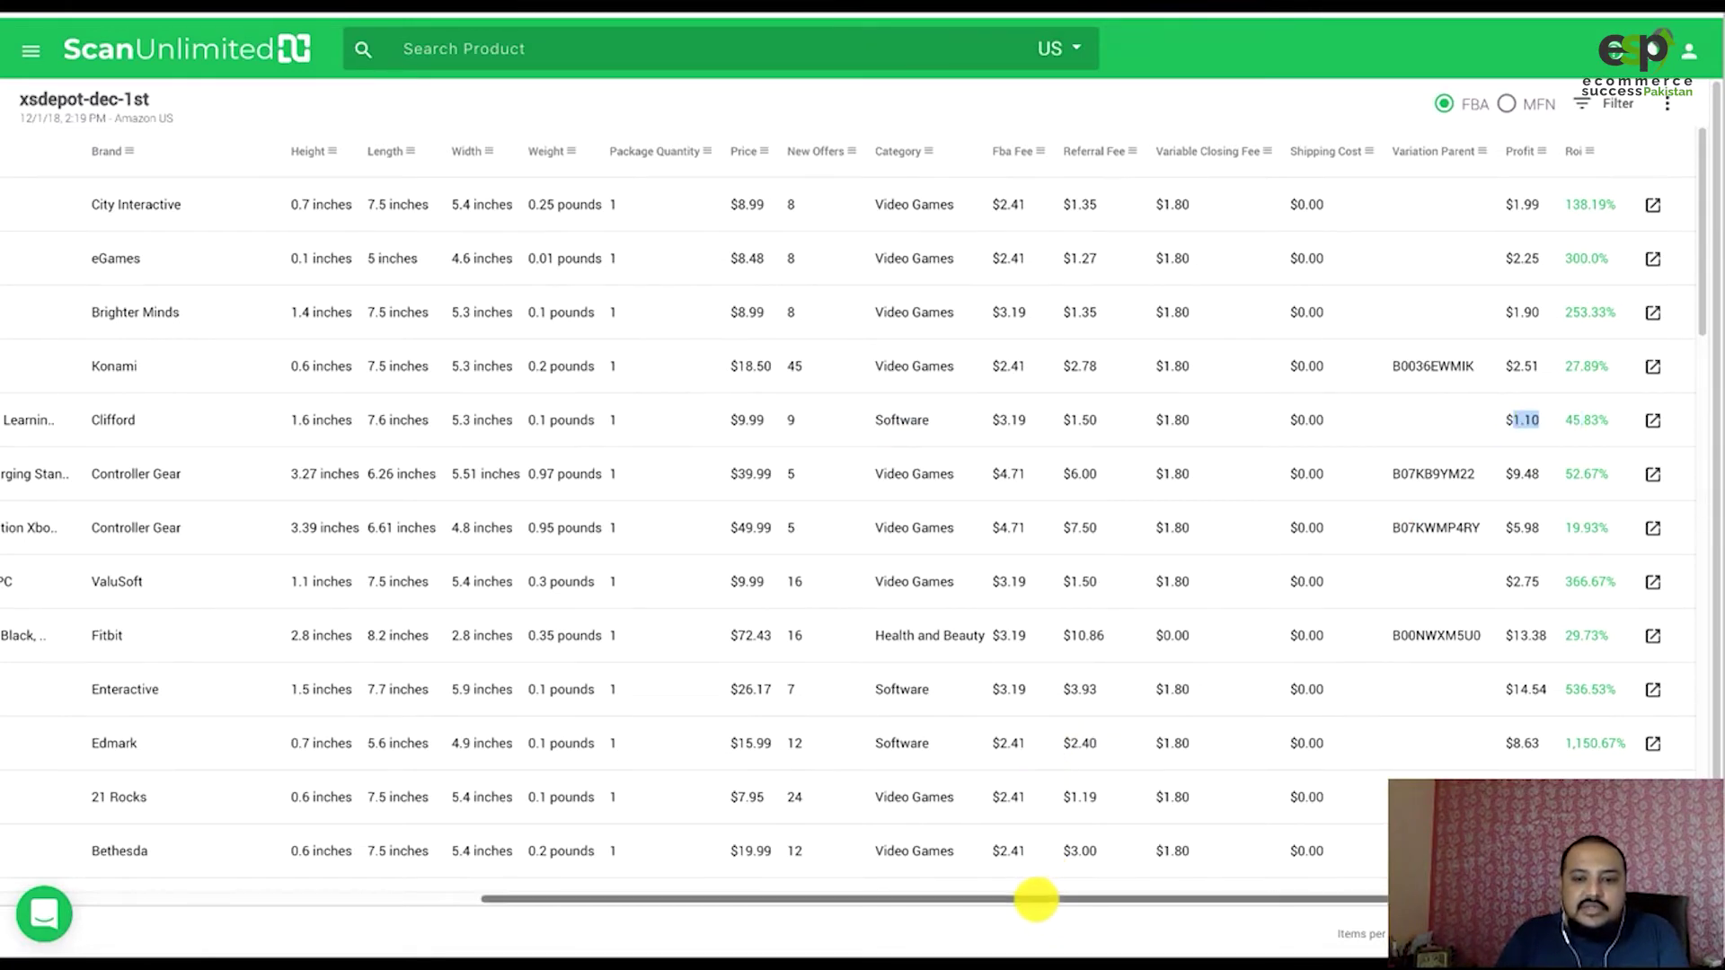
Compare the stock of the Fitbit, Delaware St John and Castlevania products, and check Castlevania's sales rank and category.
drag(1036, 898, 454, 901)
scroll(243, 608, down, 1)
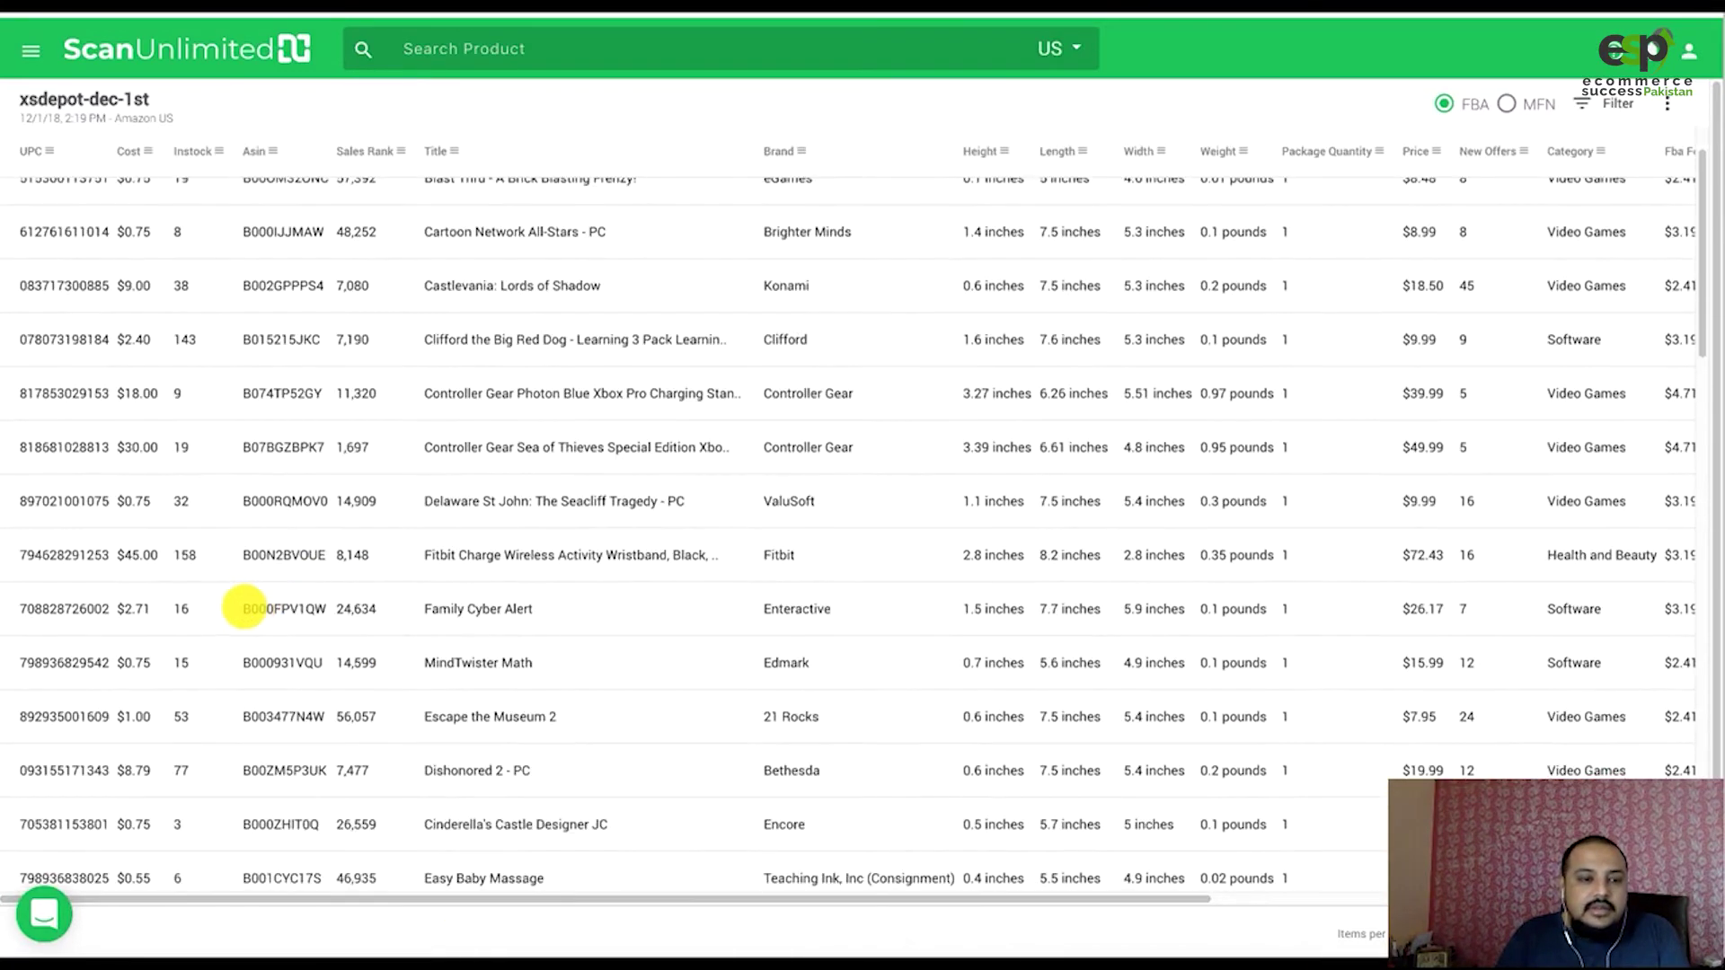
drag(189, 552, 181, 552)
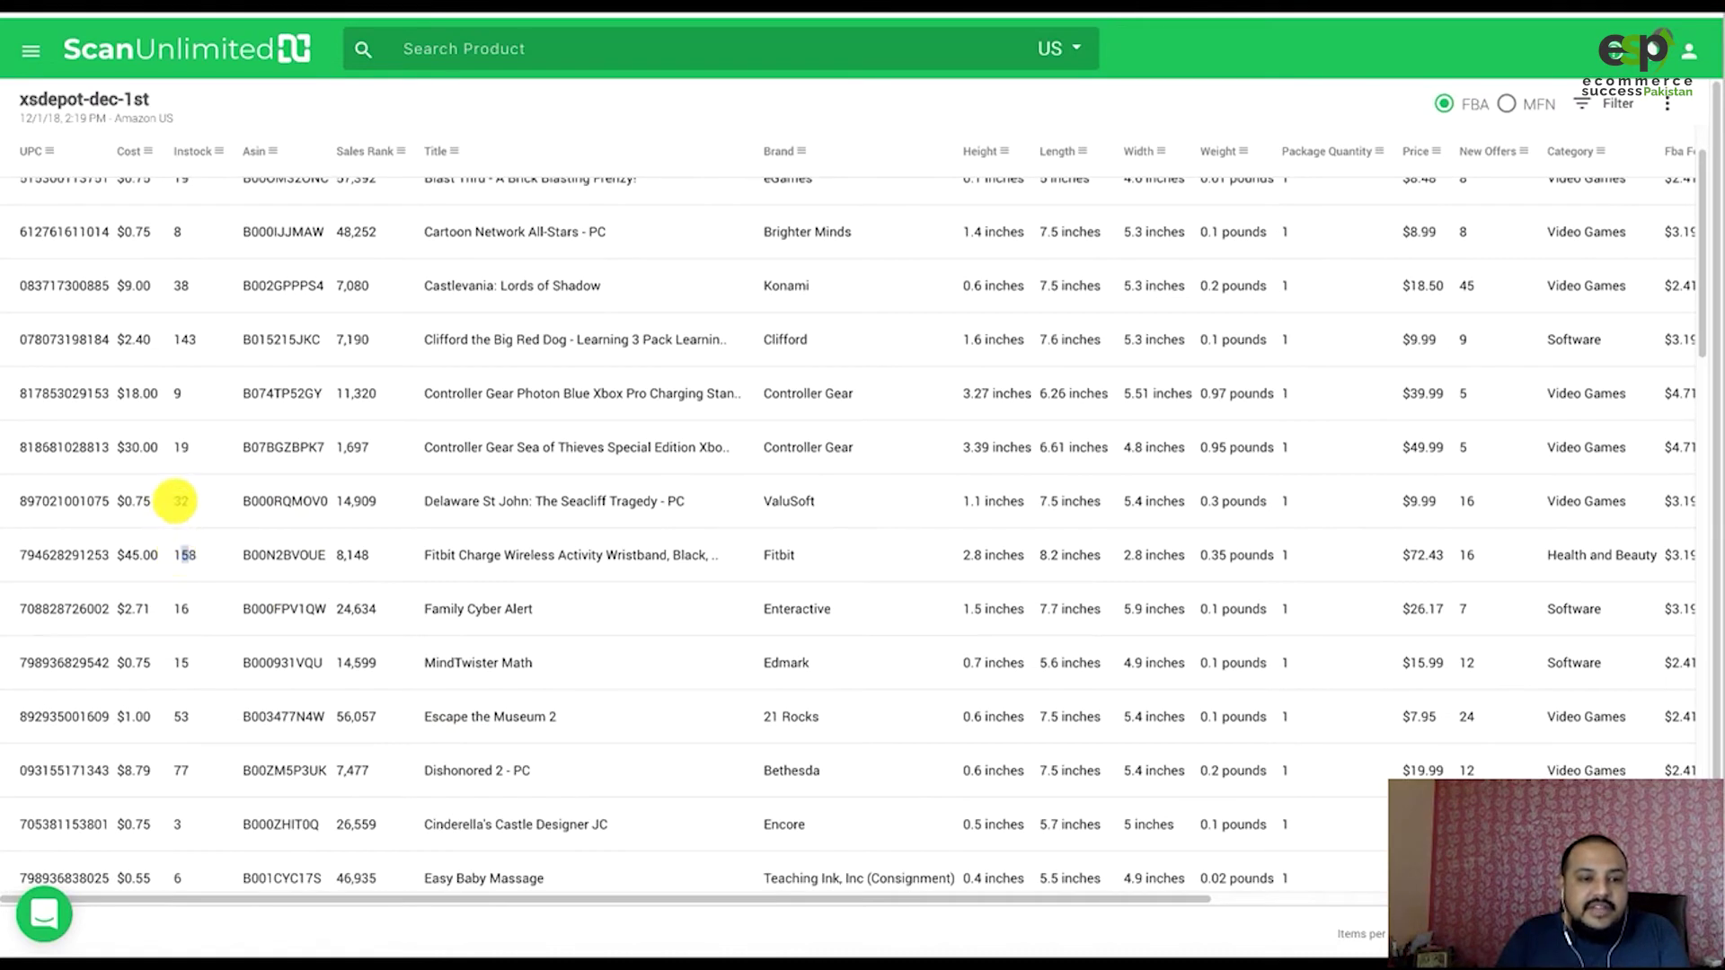
double_click(184, 501)
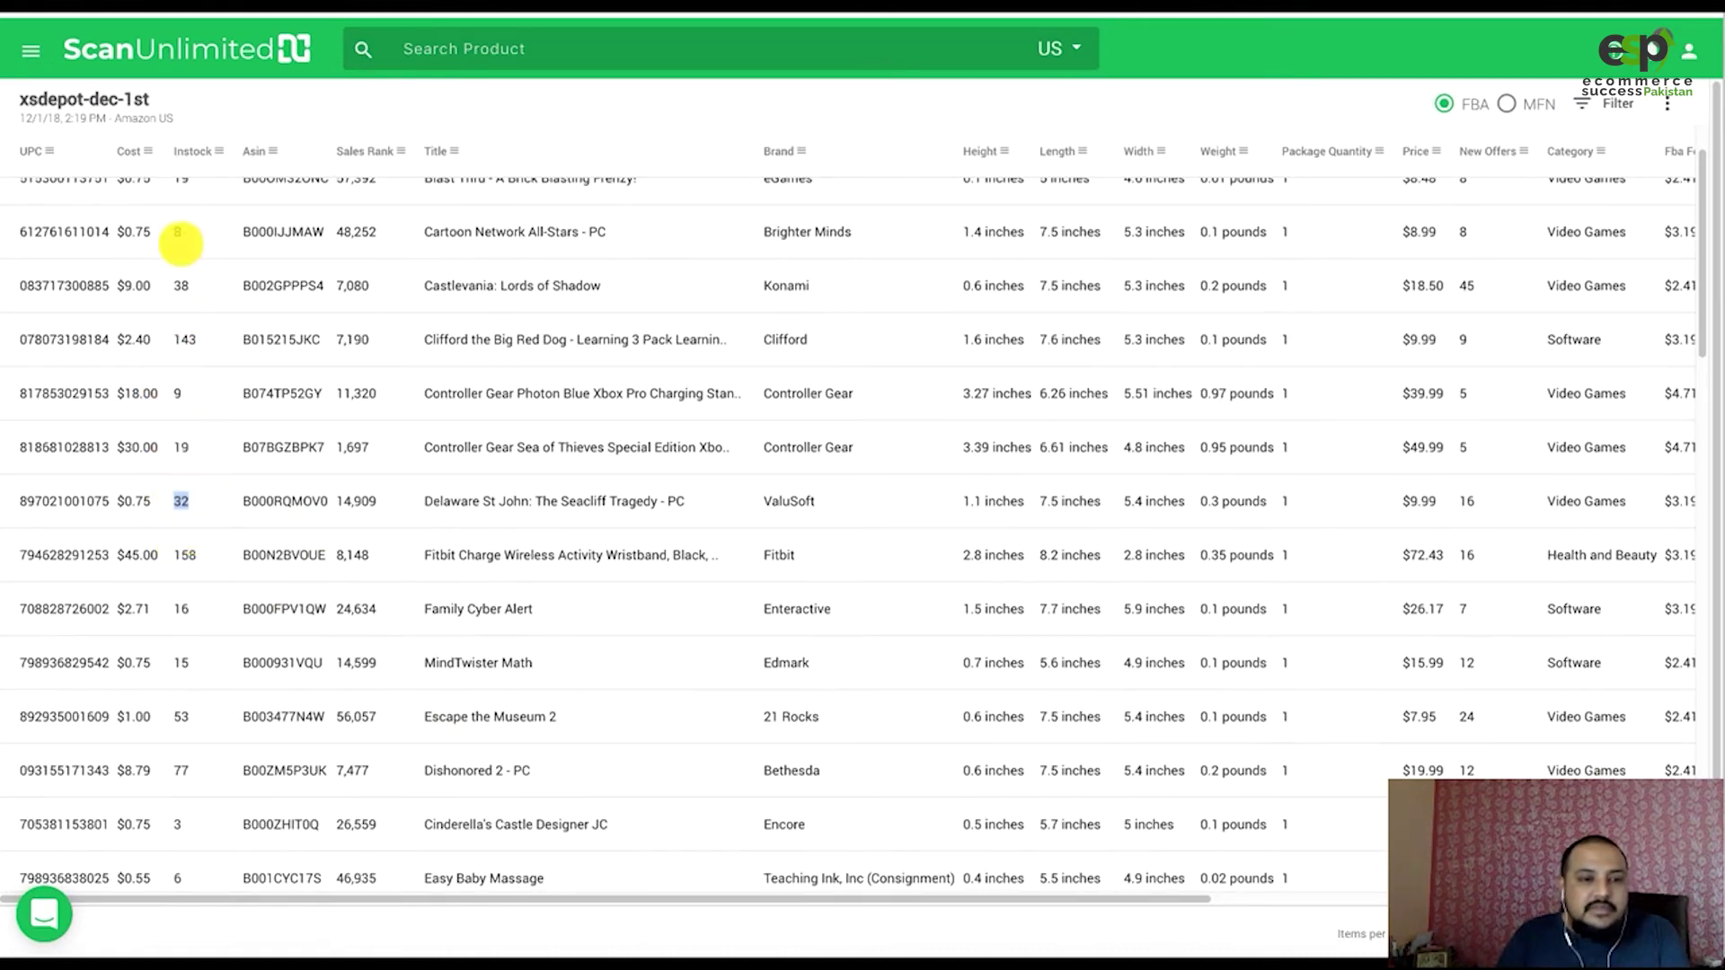
drag(175, 284, 180, 284)
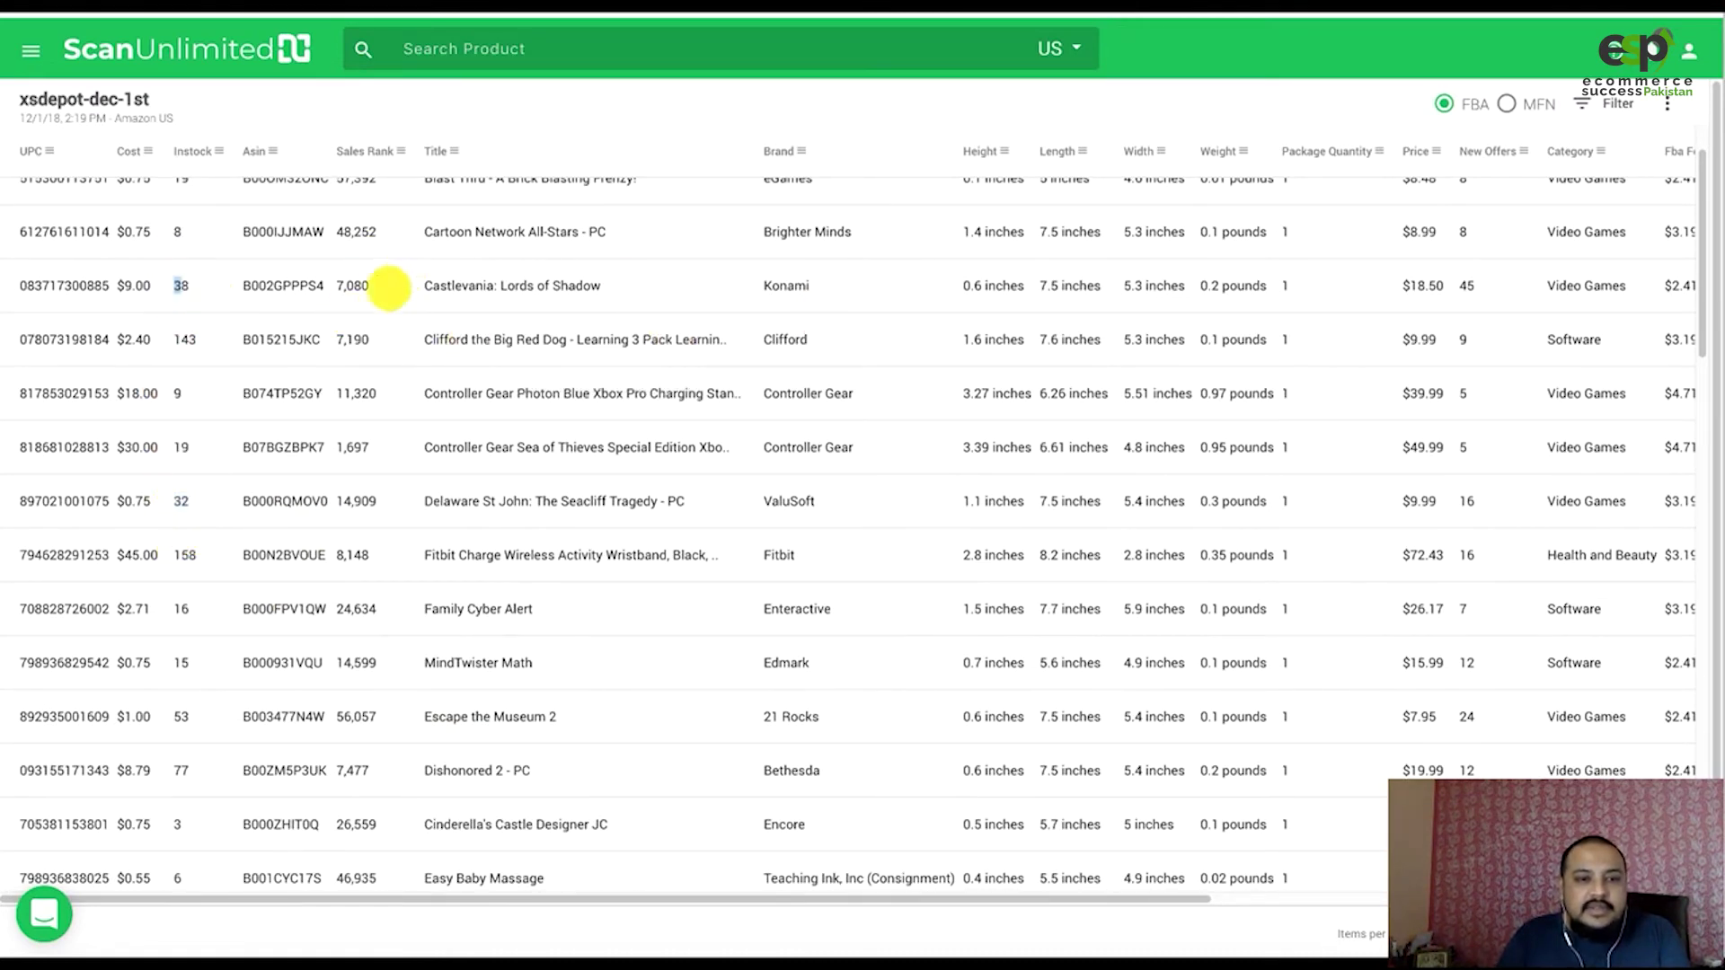
drag(347, 284, 361, 286)
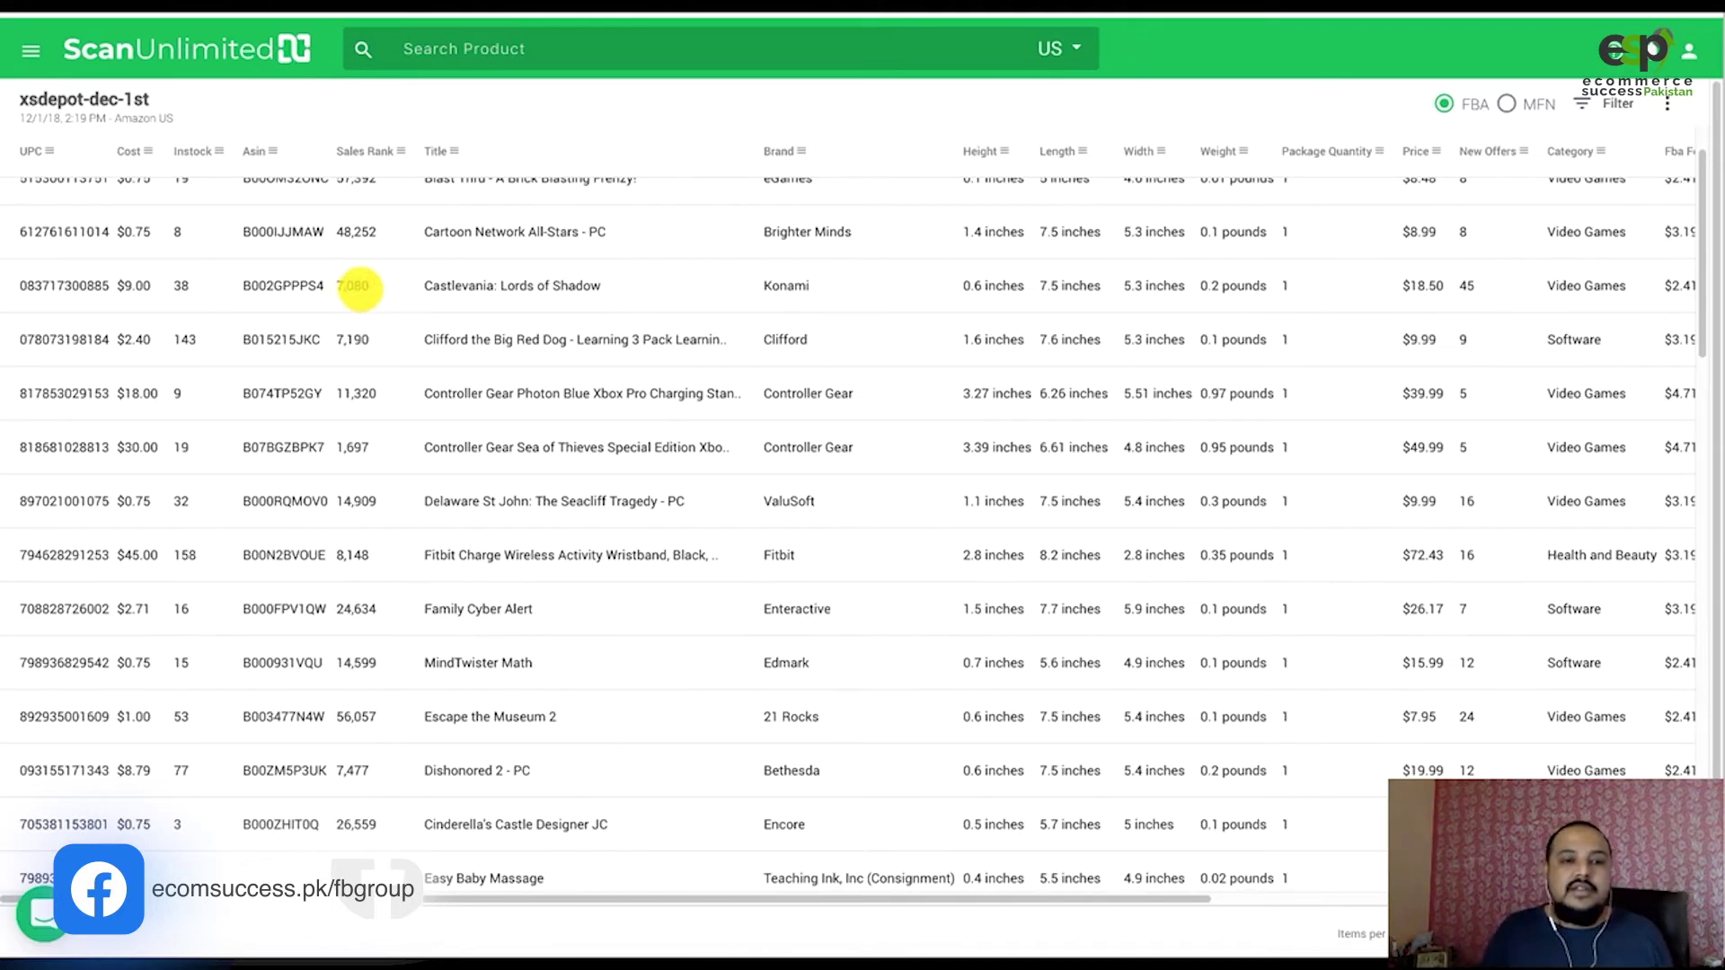
drag(1569, 285, 1598, 286)
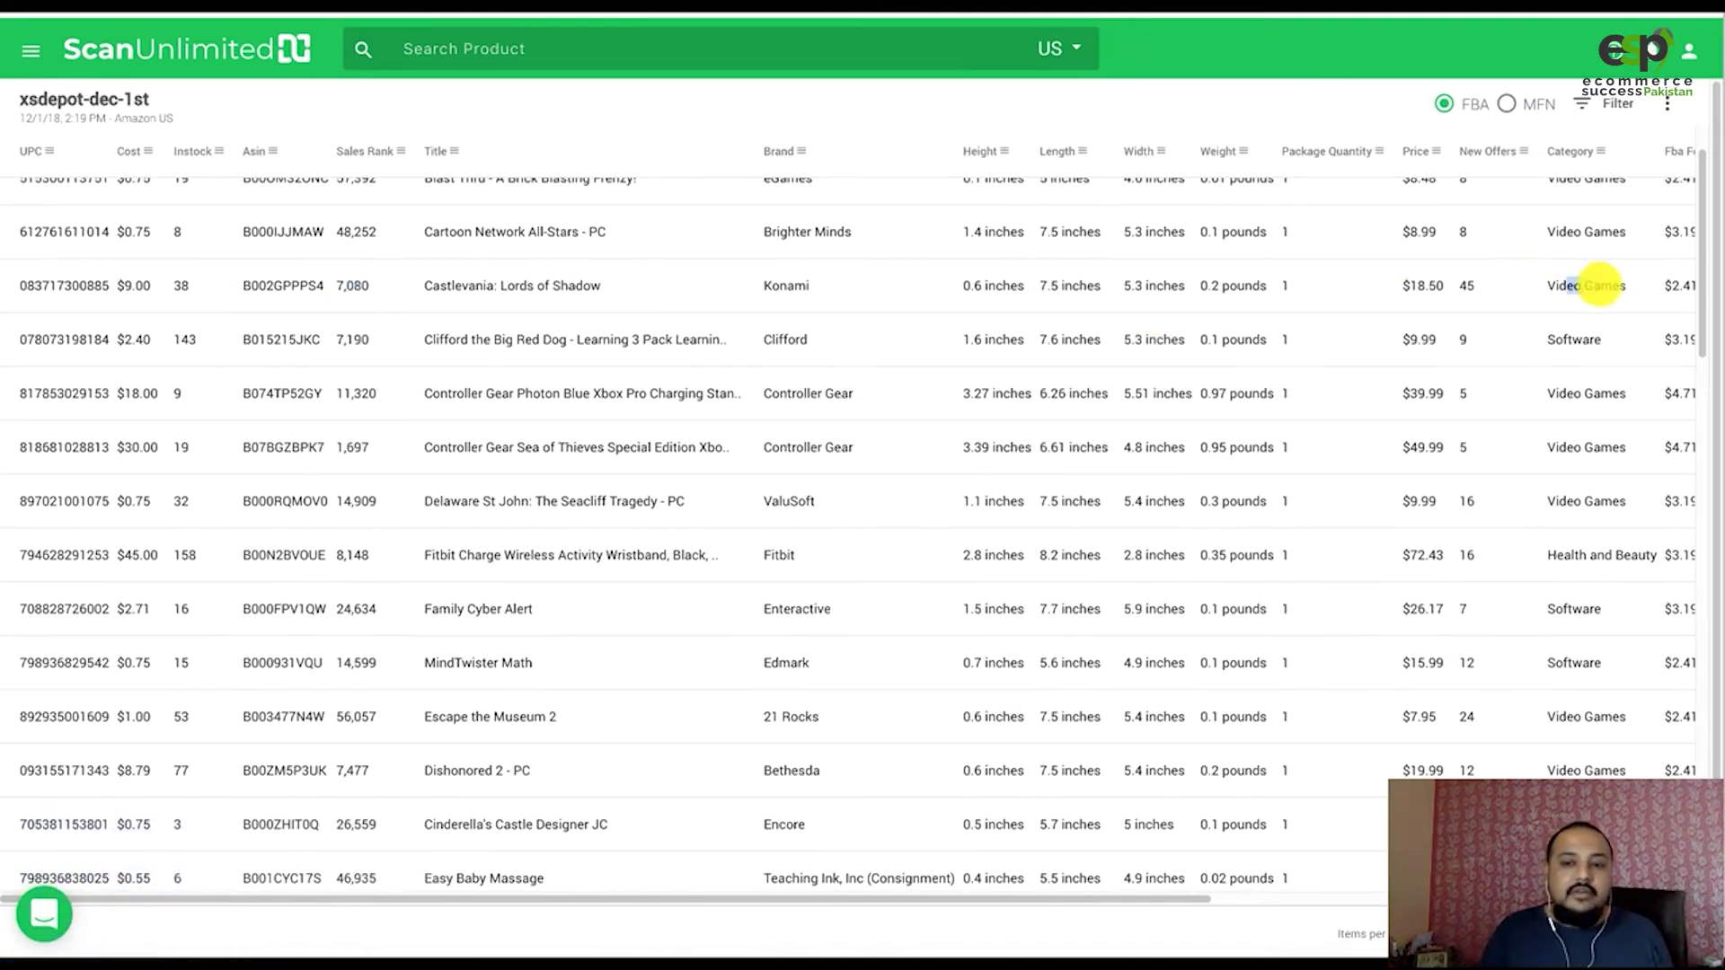
Look through the remaining filtered products for well-stocked items, including Escape the Museum 2 and FIFA 15 - Xbox 360.
scroll(270, 552, down, 2)
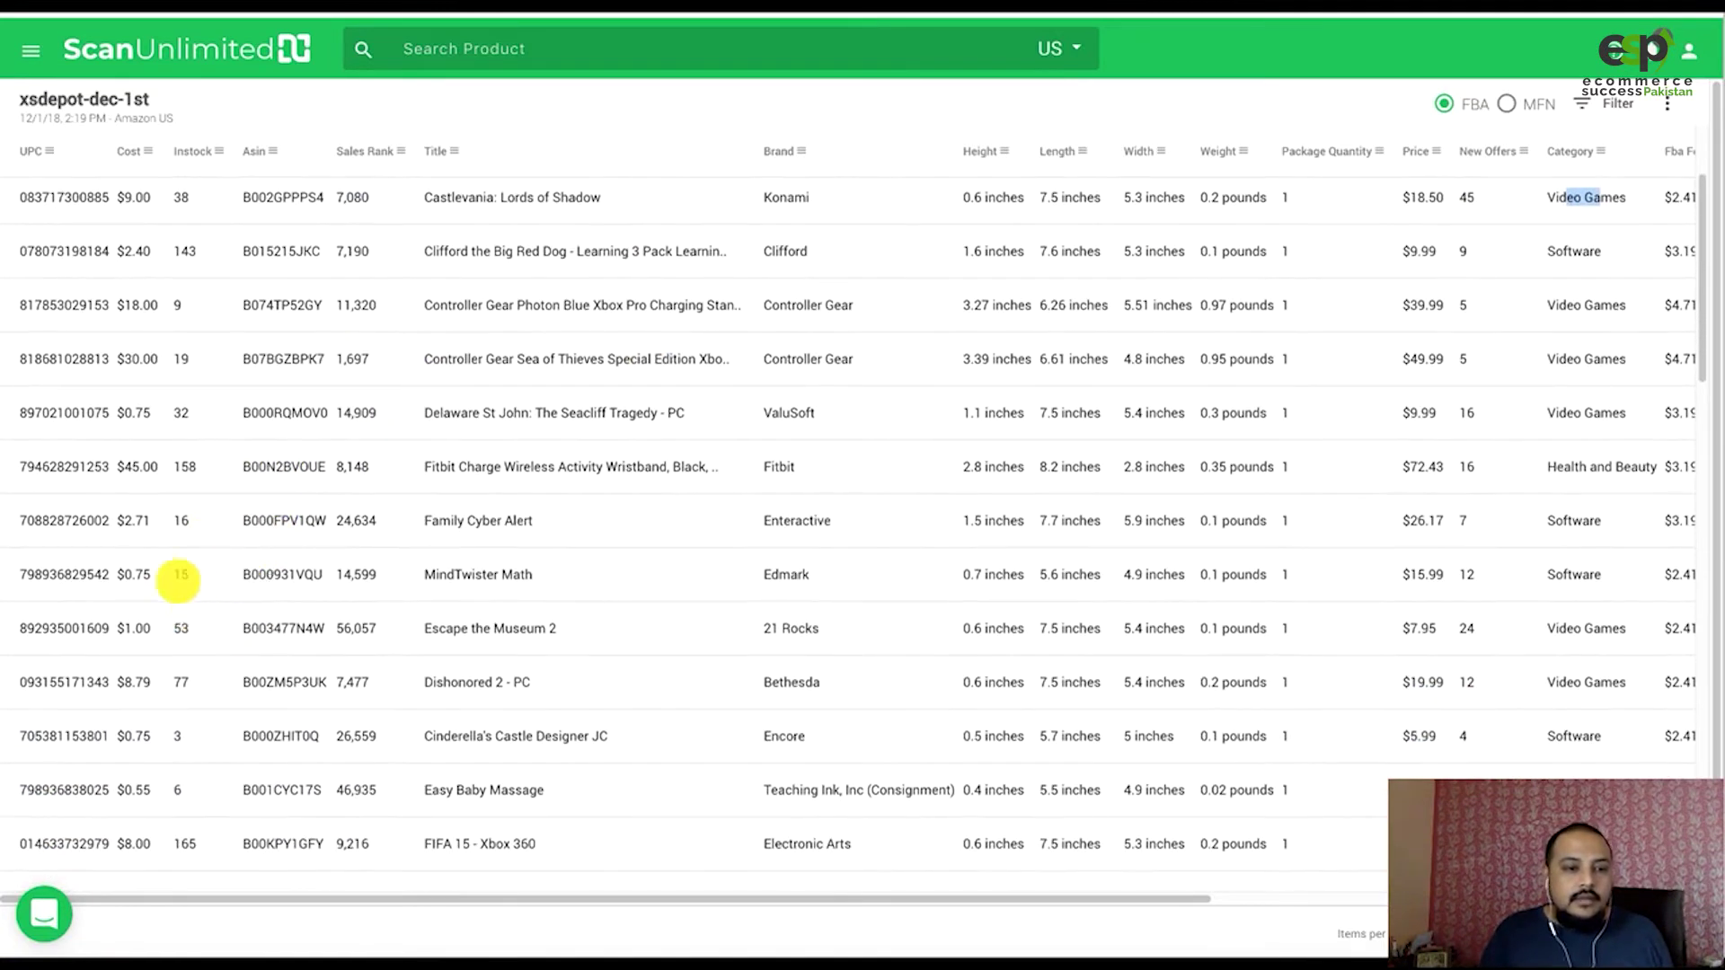
click(190, 630)
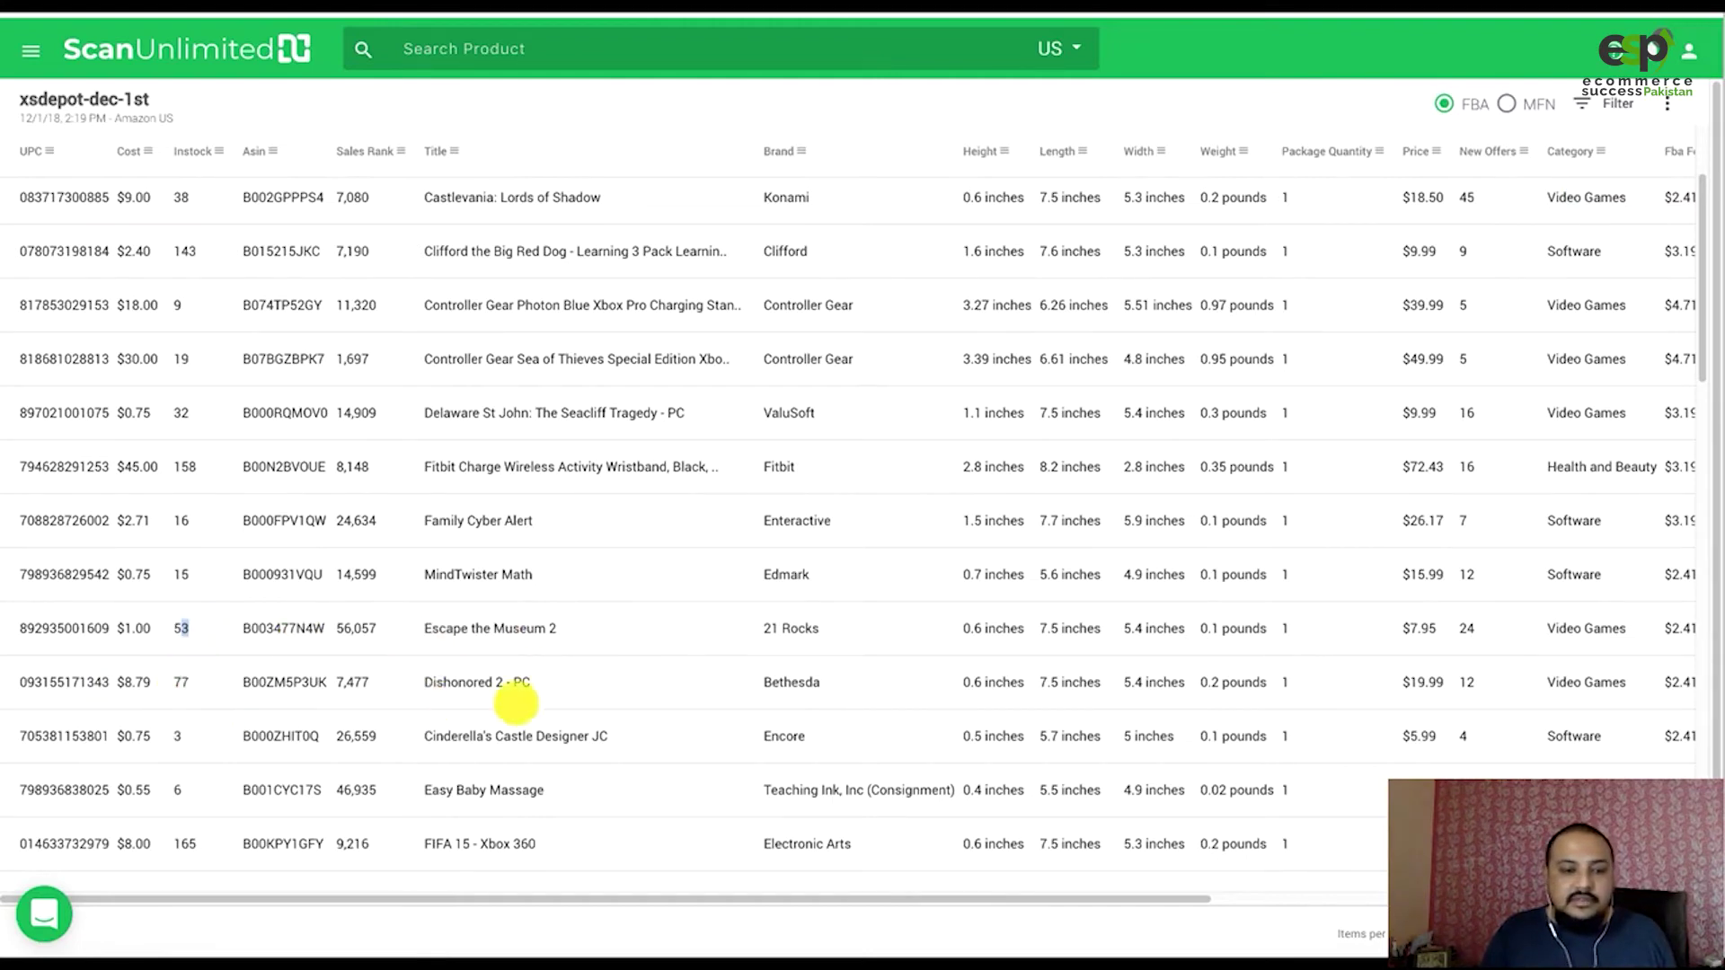
scroll(503, 692, down, 3)
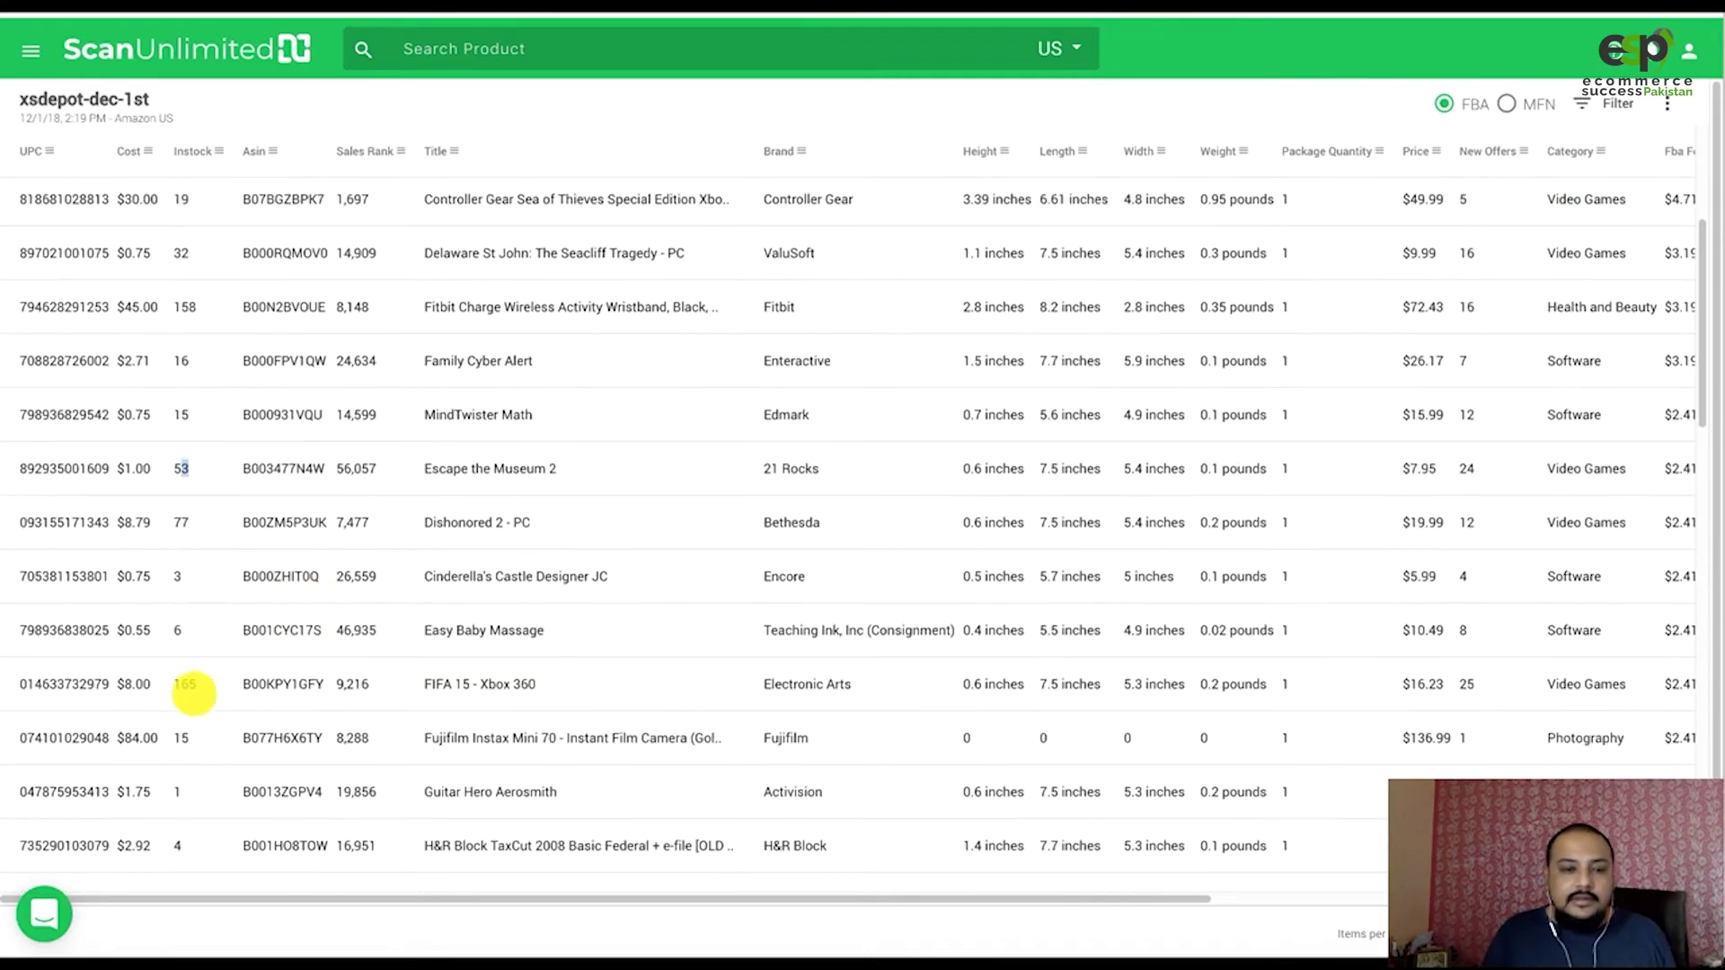
double_click(186, 685)
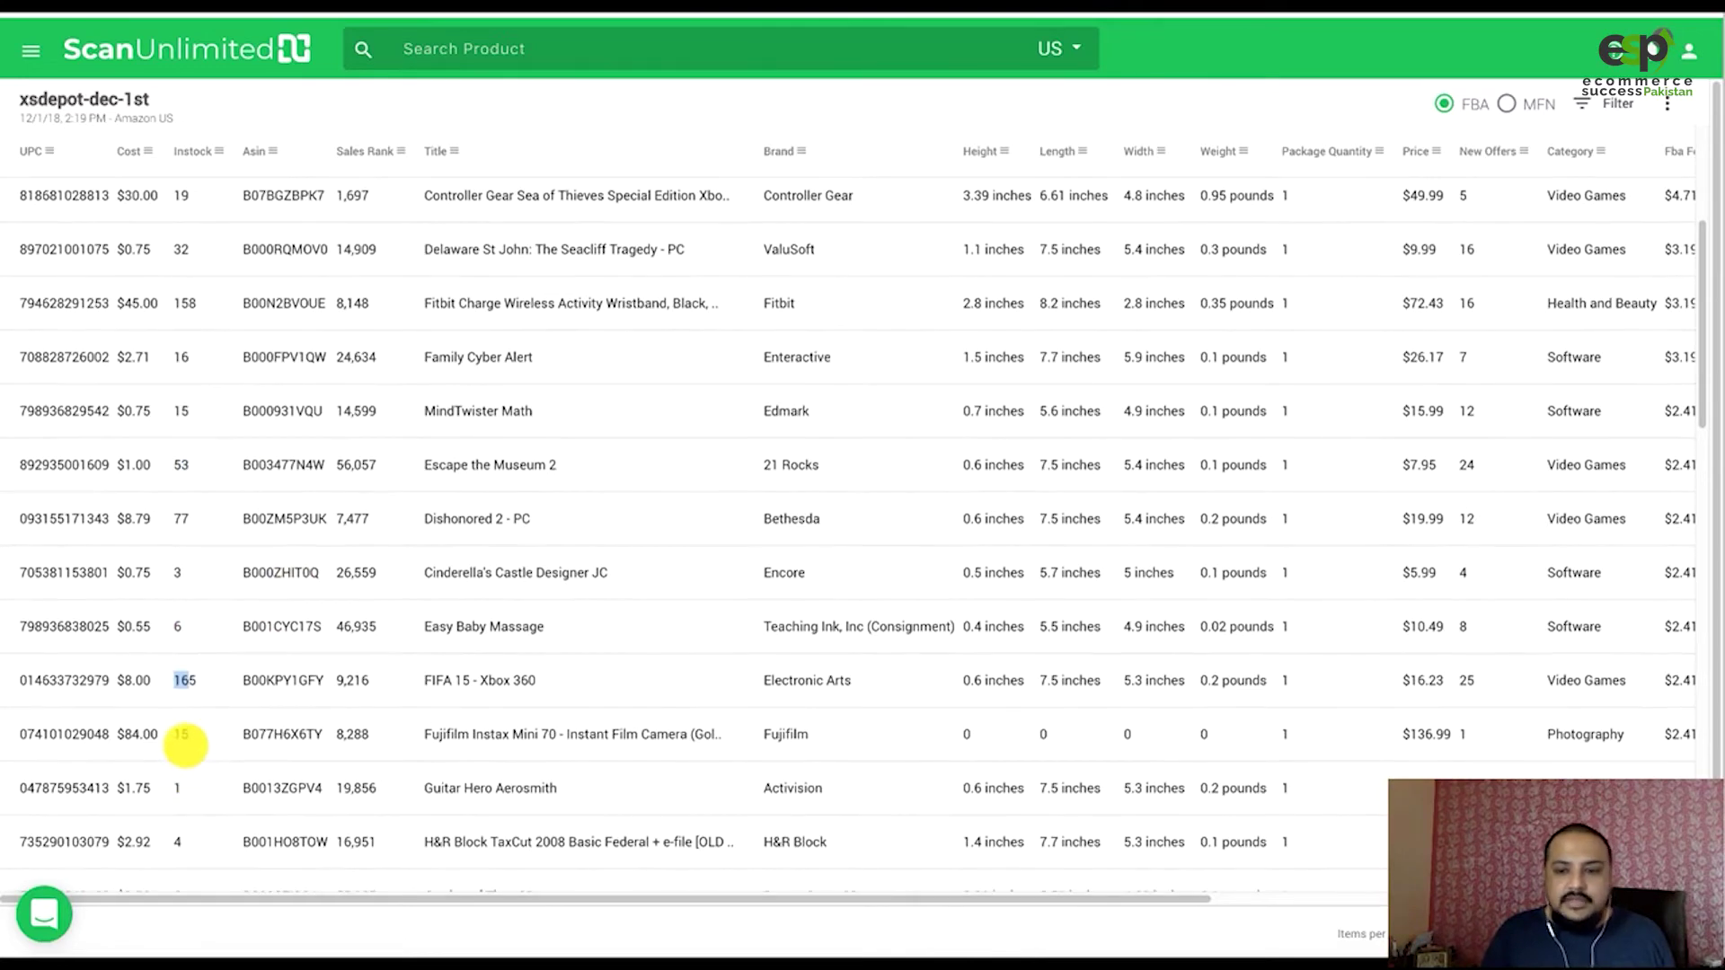
scroll(263, 706, down, 1)
scroll(276, 674, down, 2)
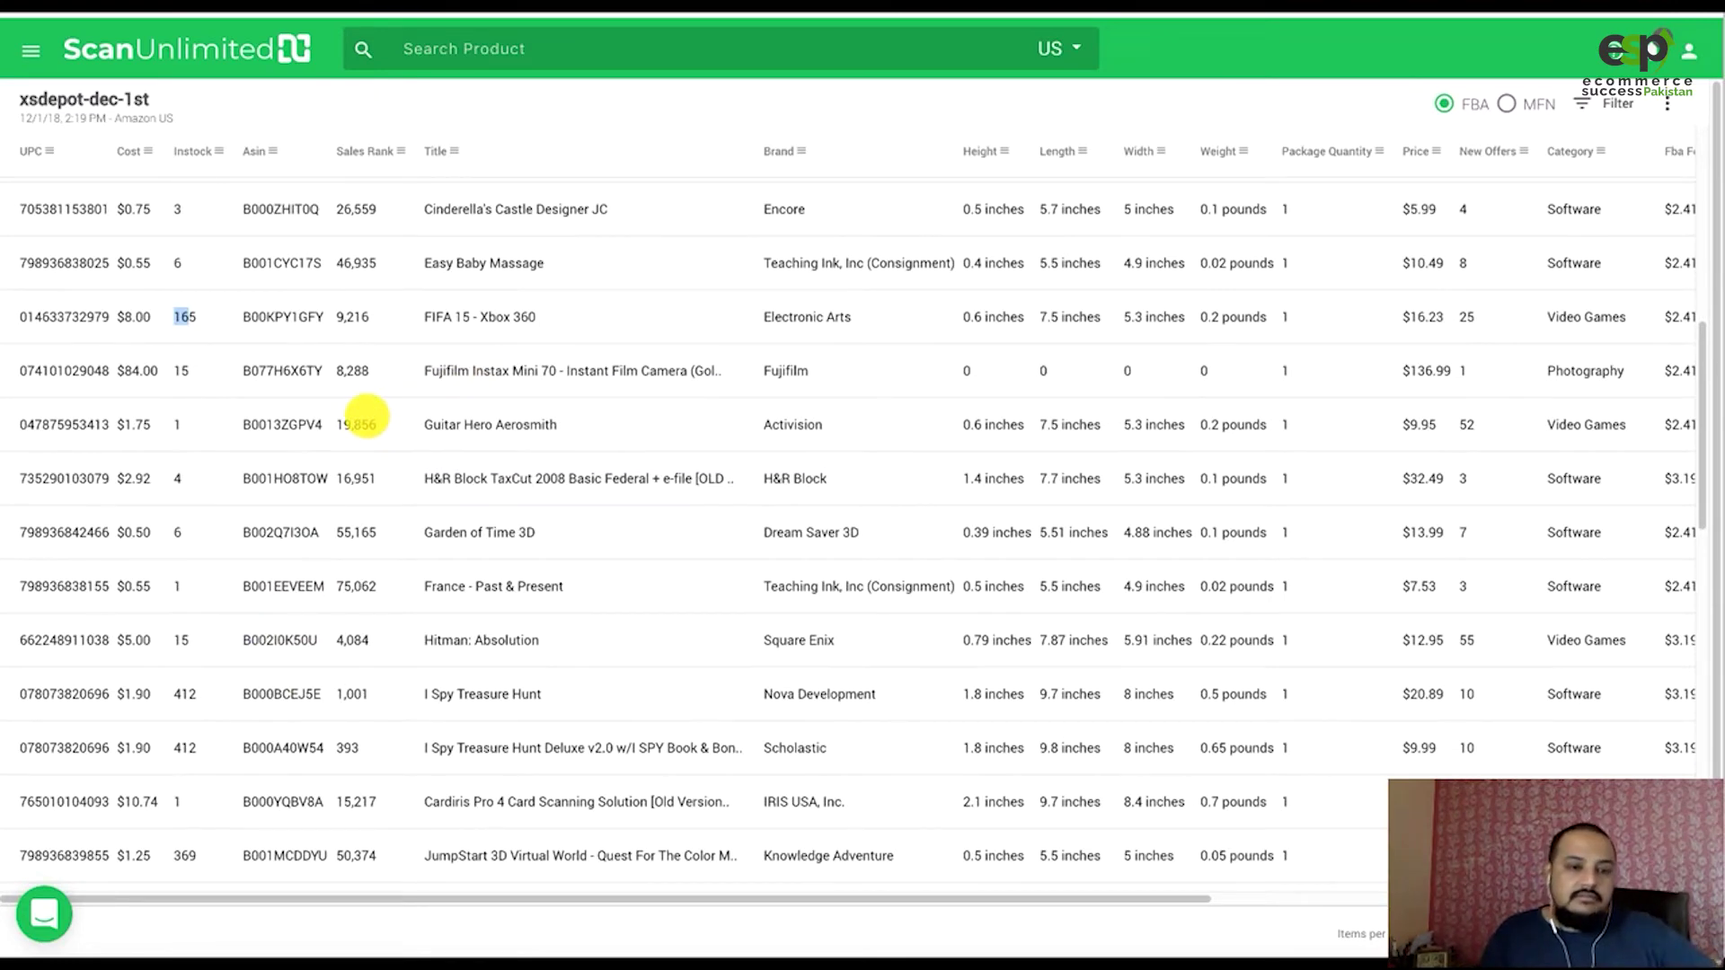
scroll(335, 566, down, 2)
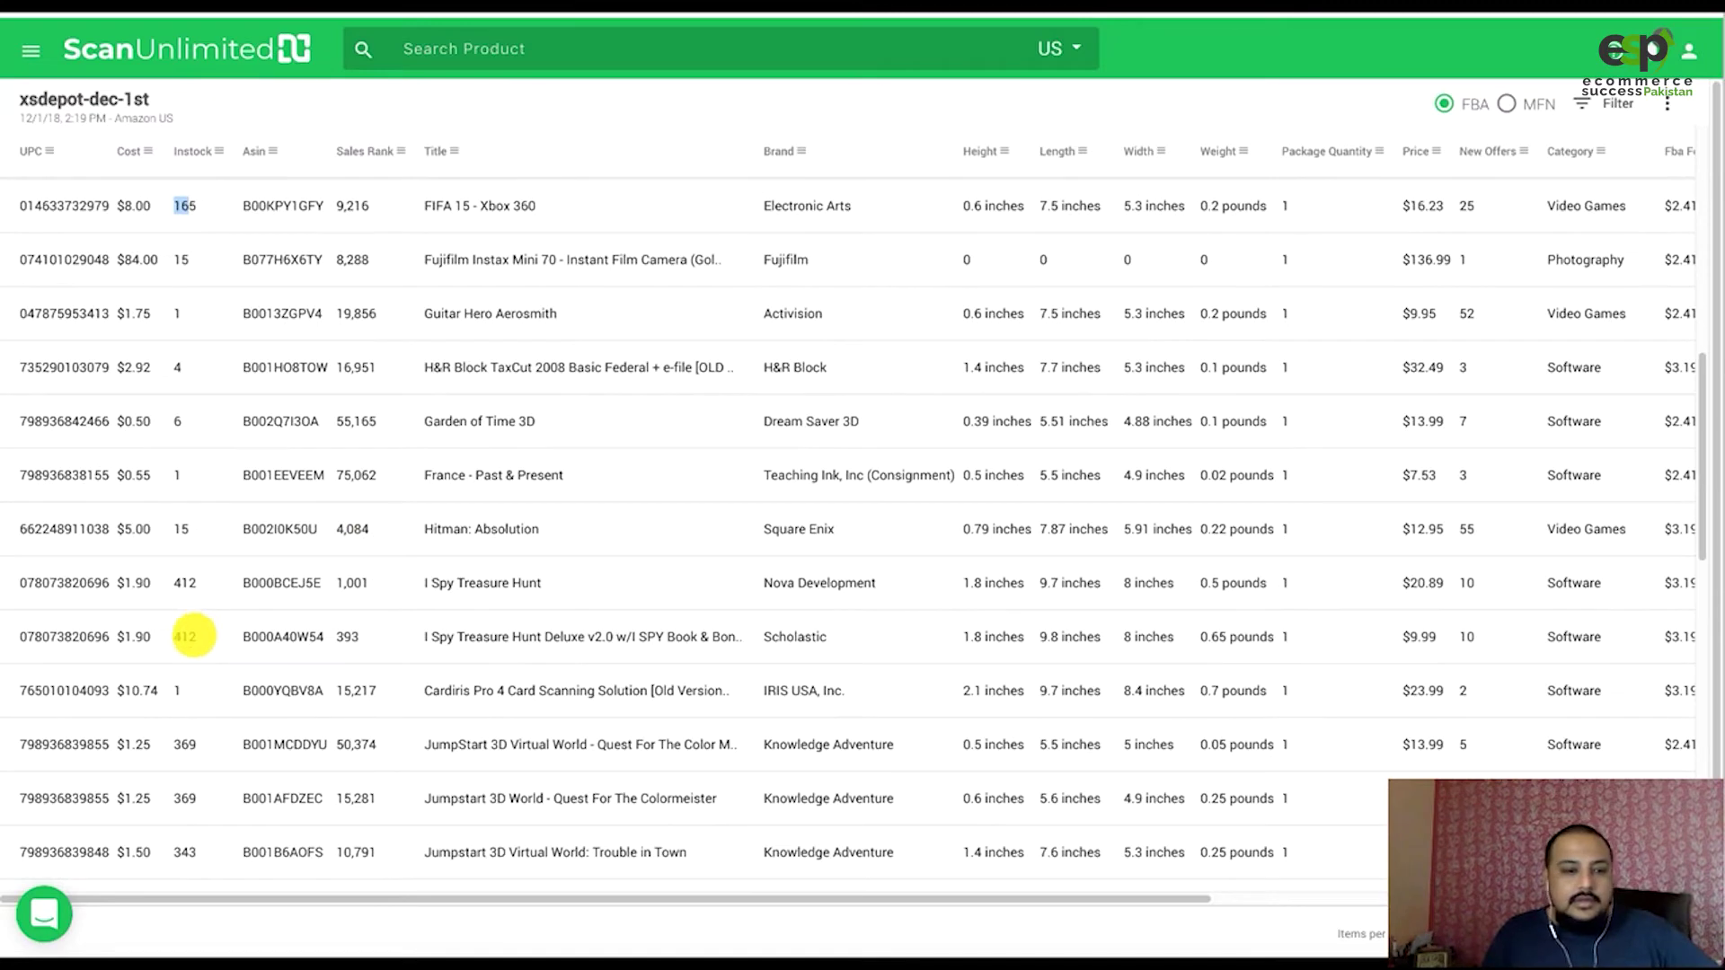
scroll(198, 584, down, 10)
scroll(197, 521, down, 2)
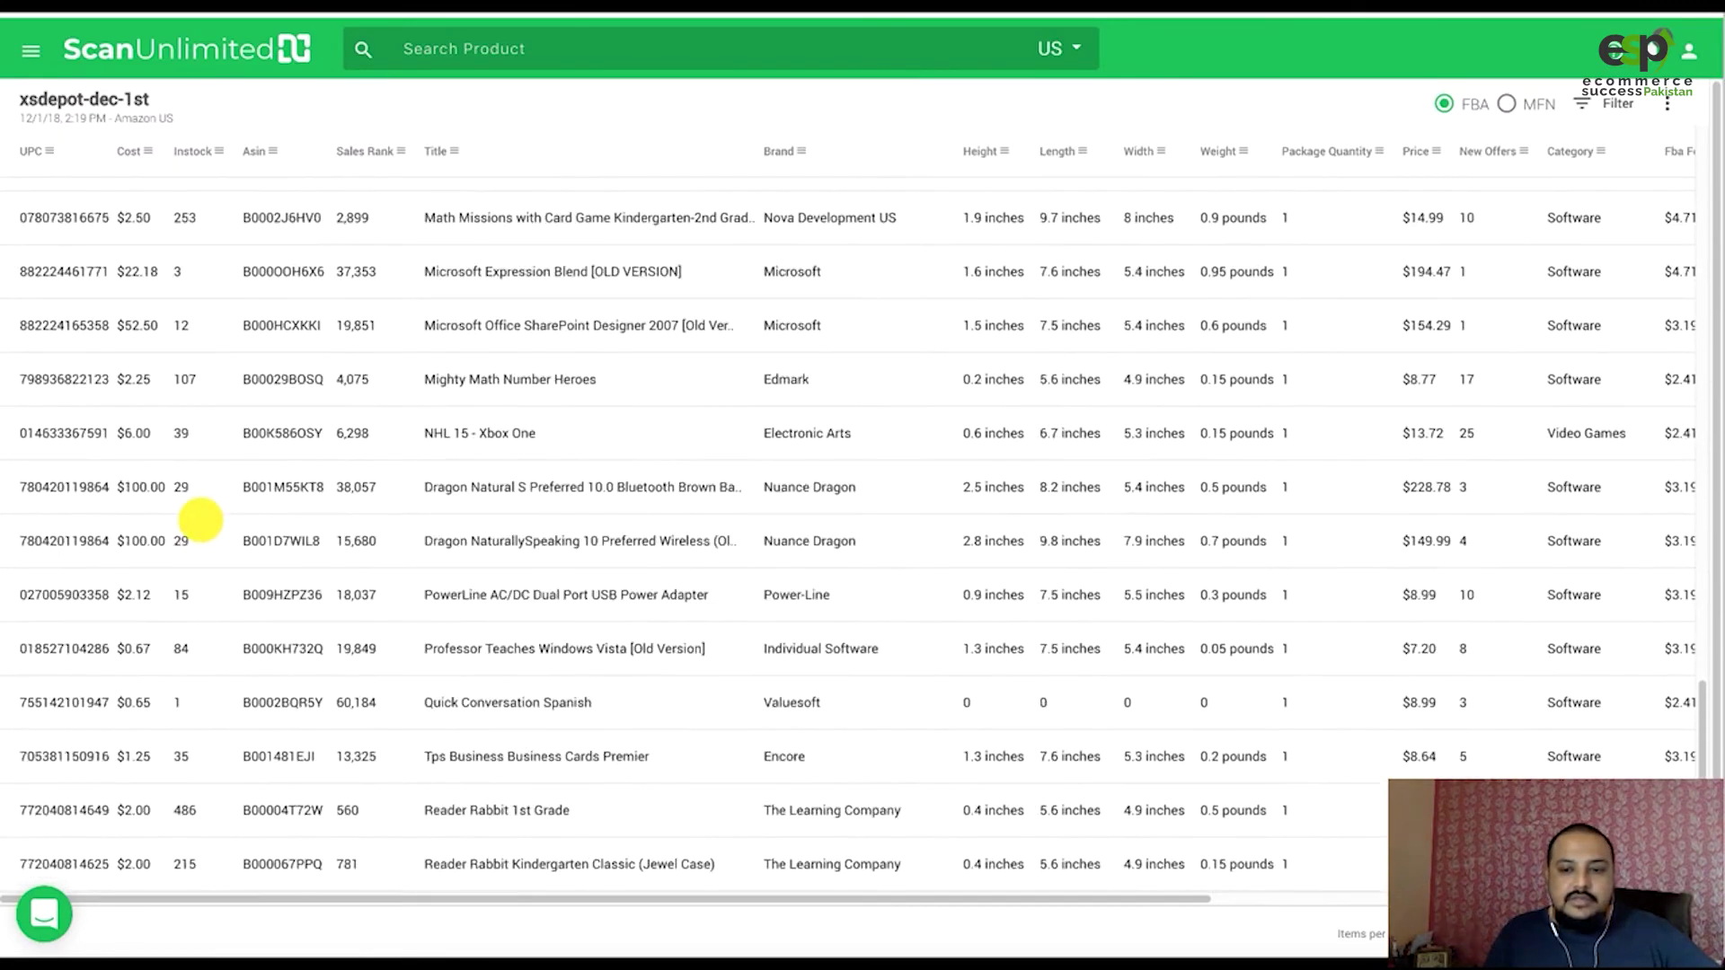
Find the Lewis N Clark Microplush Blanket and examine its category, sales rank and stock.
scroll(200, 519, up, 3)
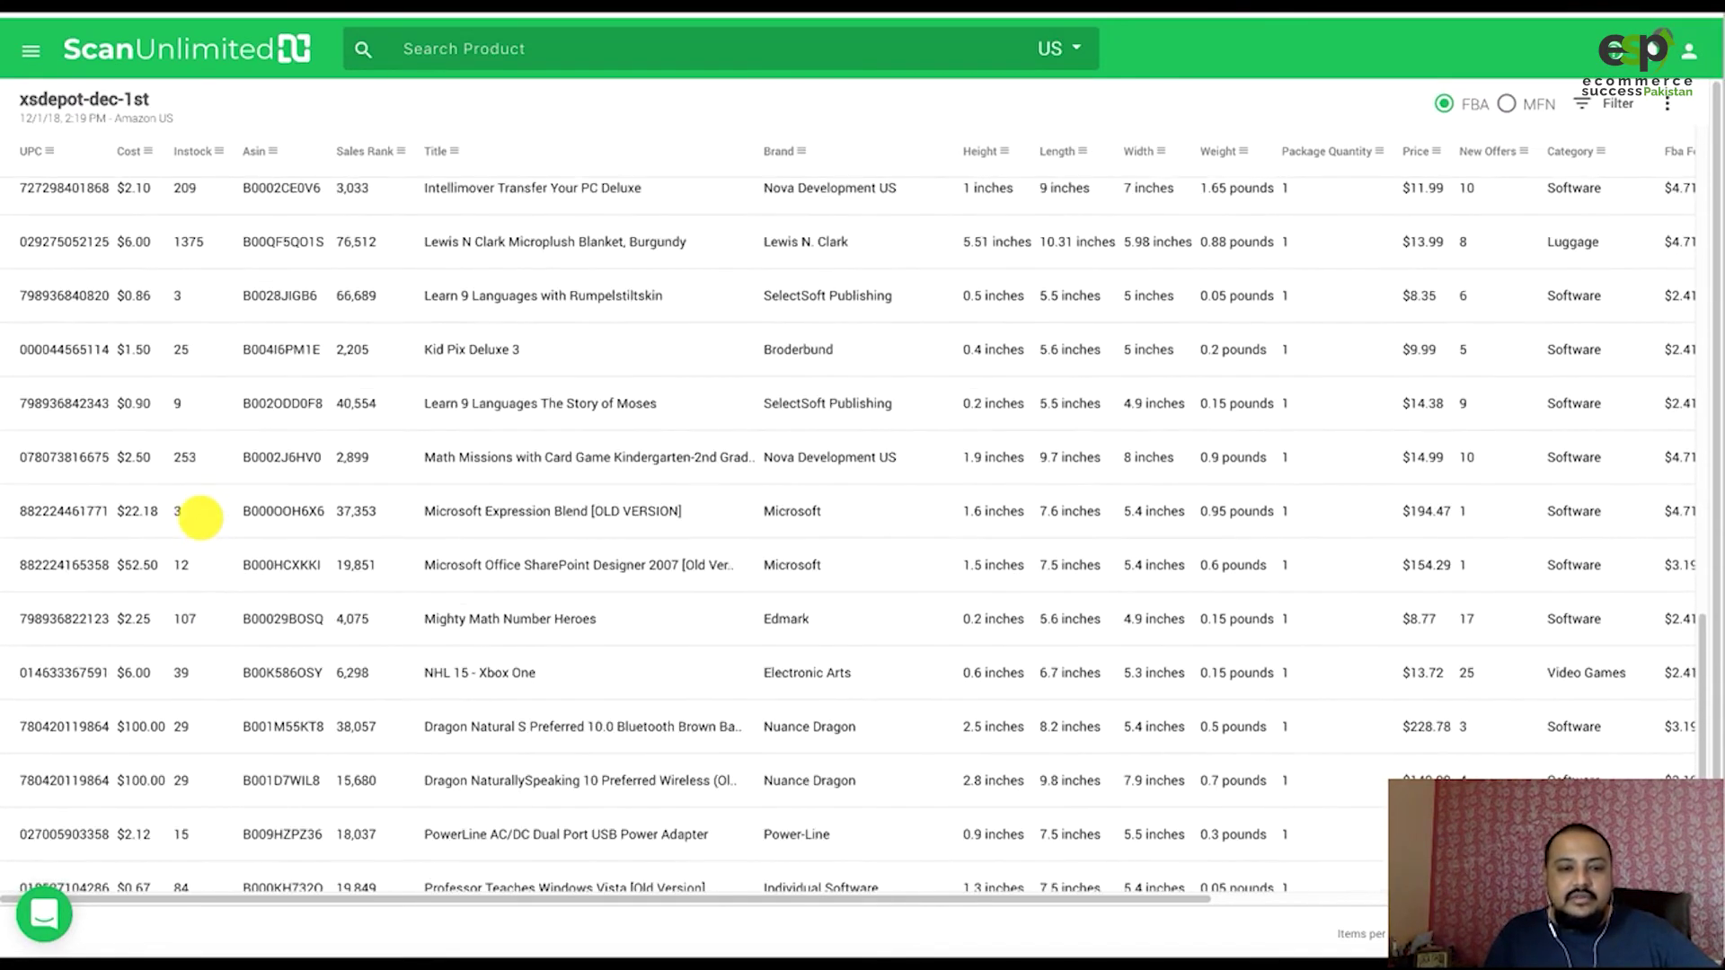
scroll(200, 518, up, 4)
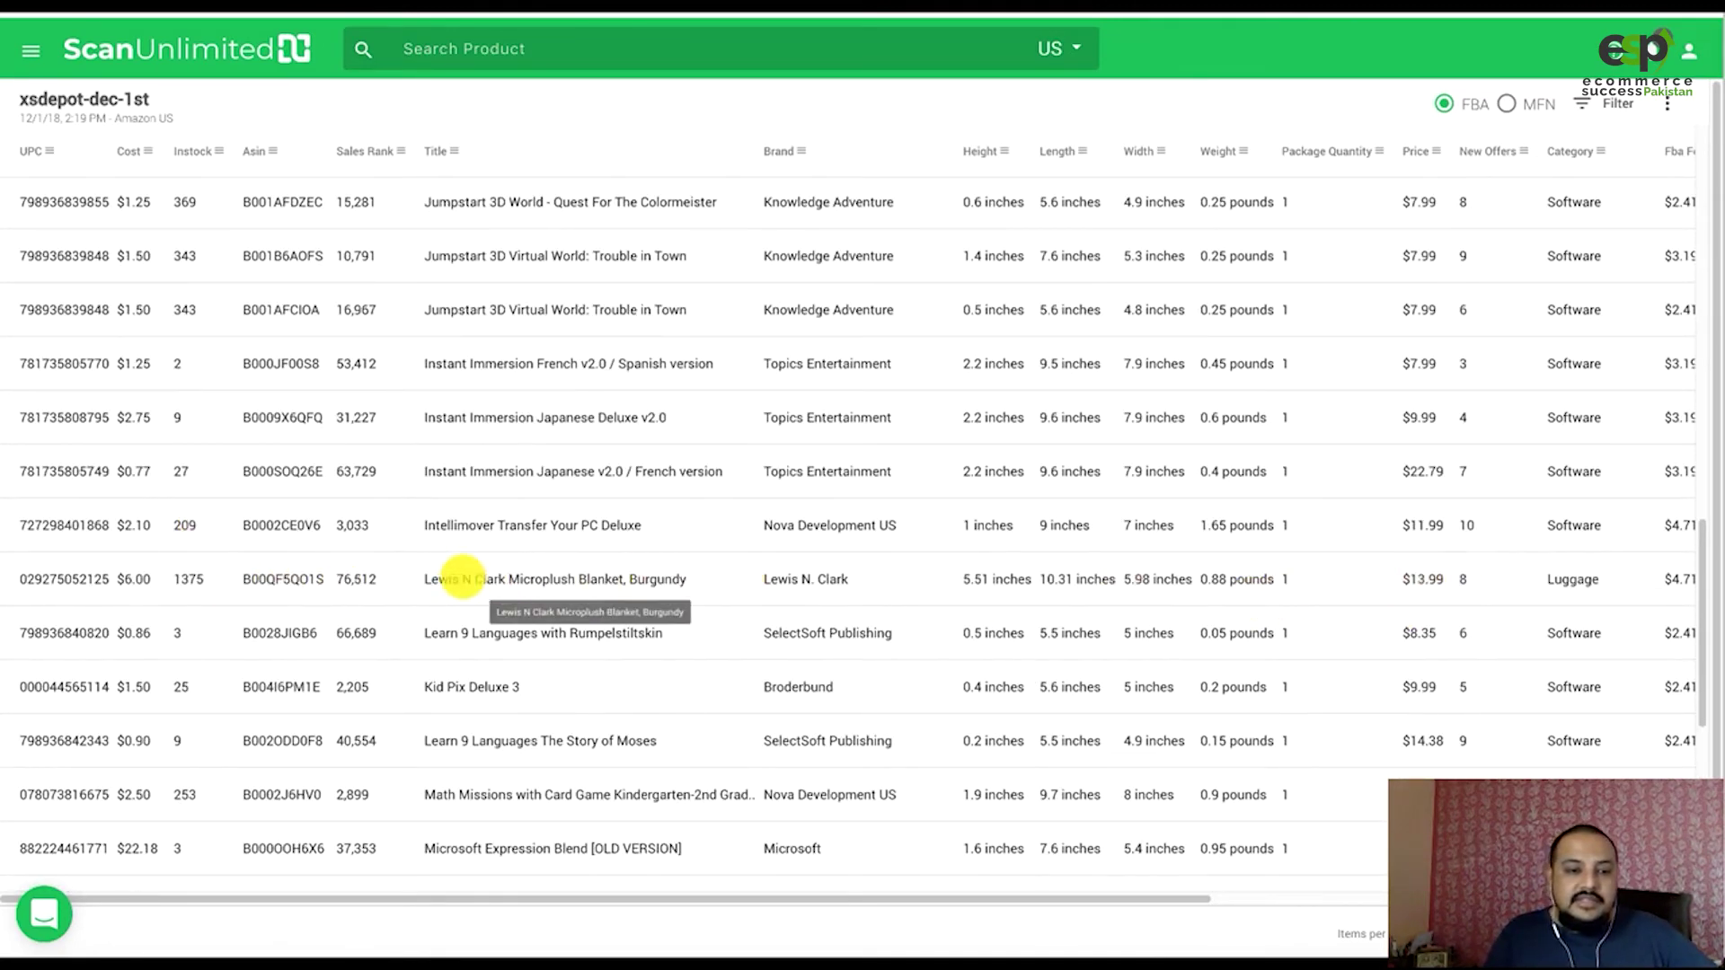
drag(1595, 578, 1570, 577)
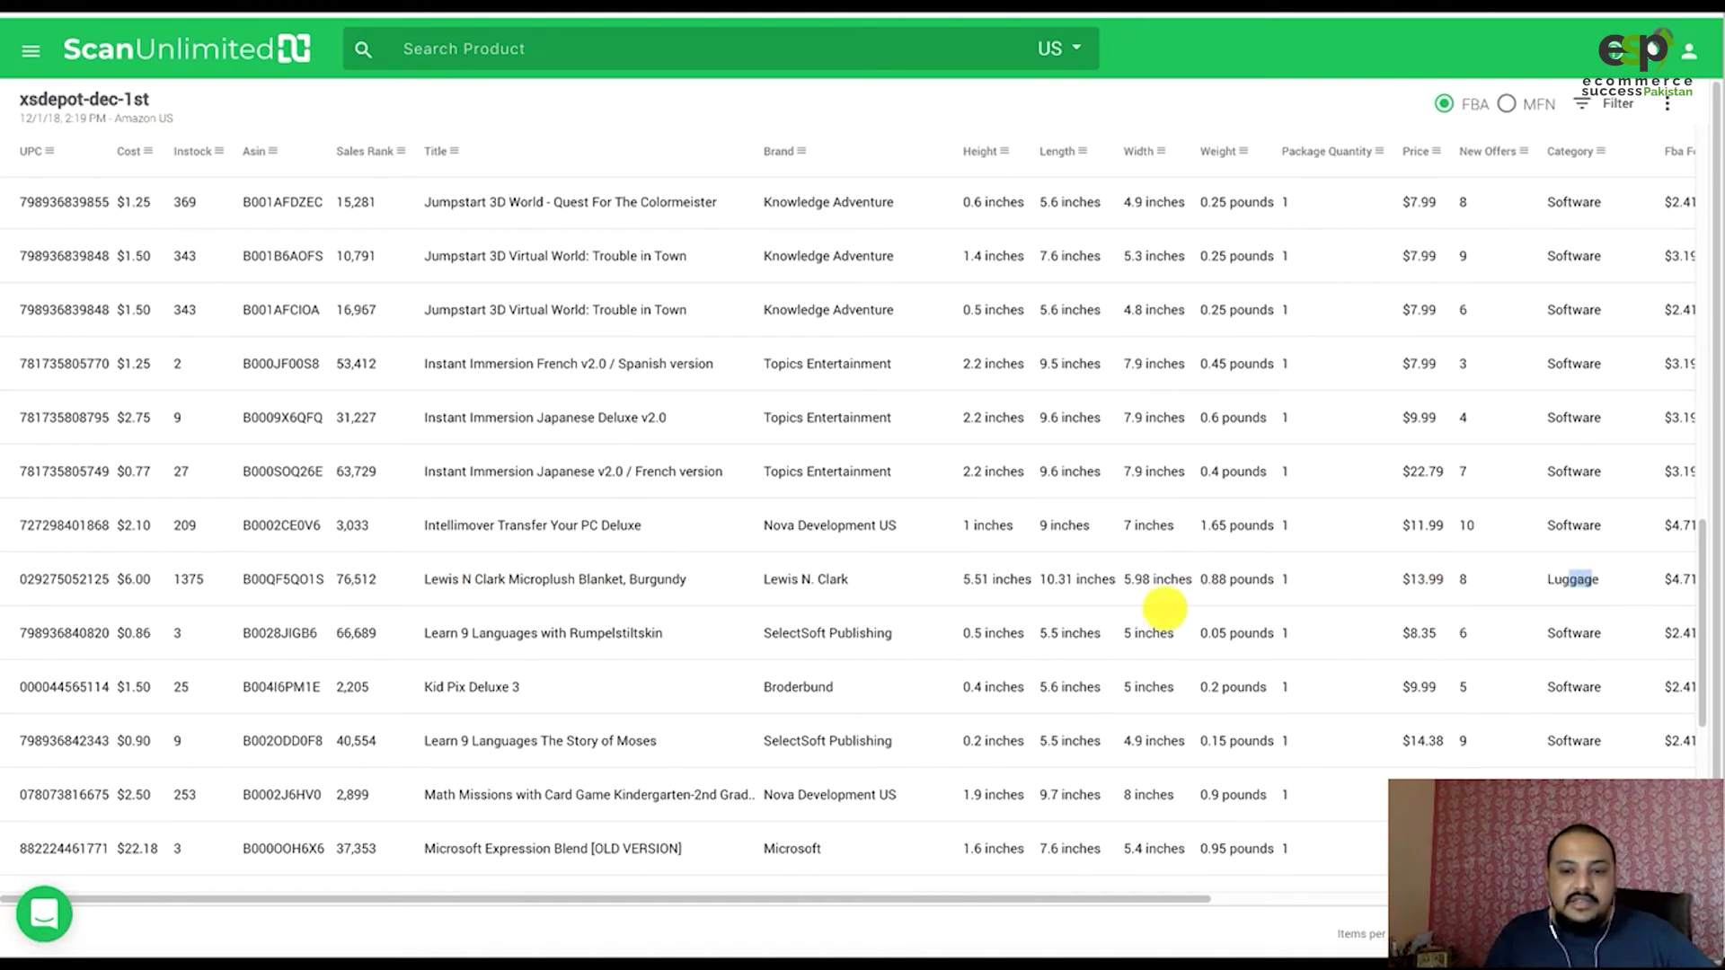
click(344, 580)
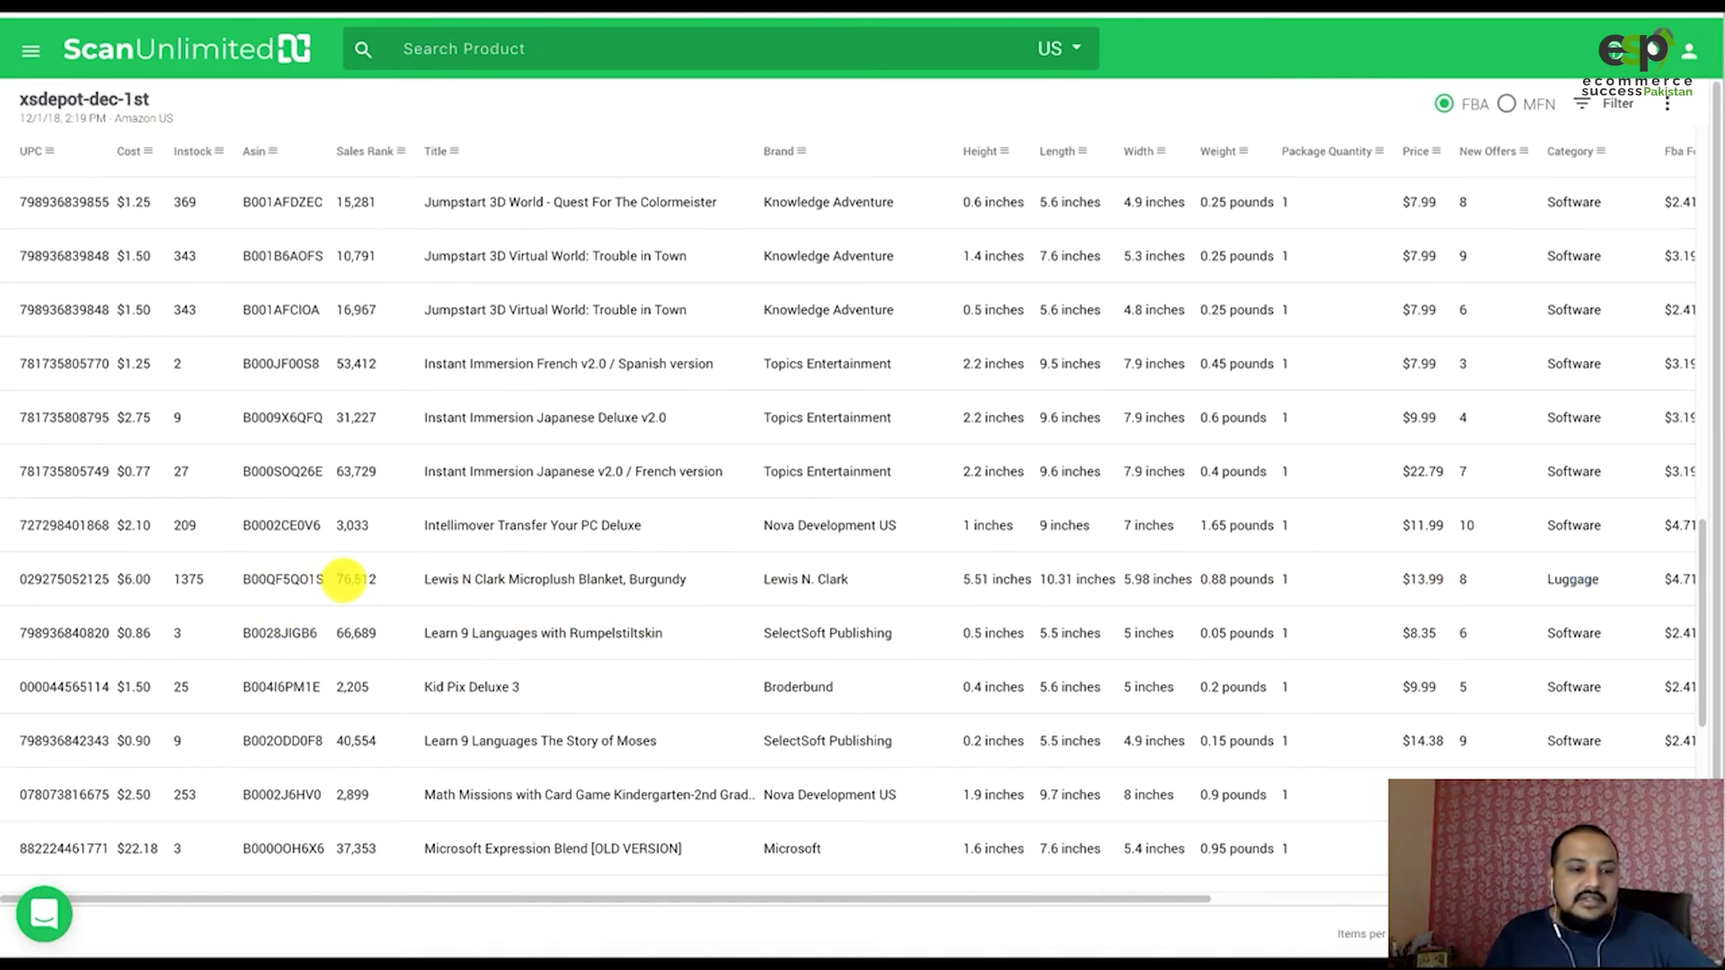
drag(344, 580, 188, 580)
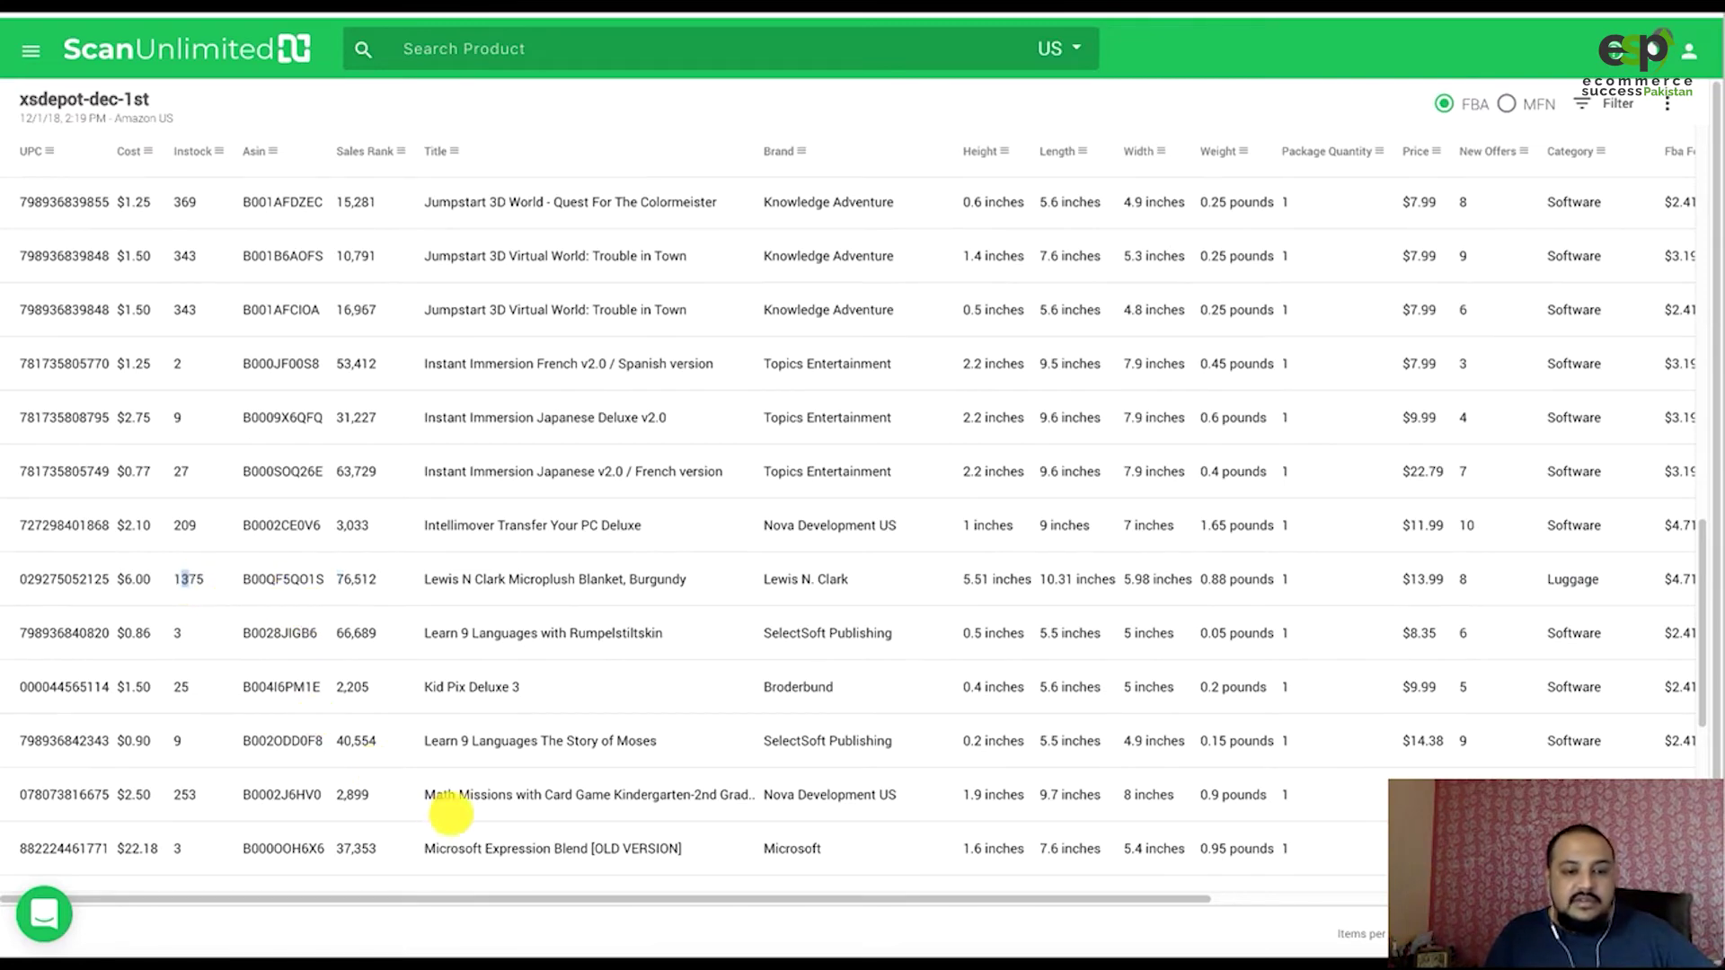
drag(558, 898, 321, 876)
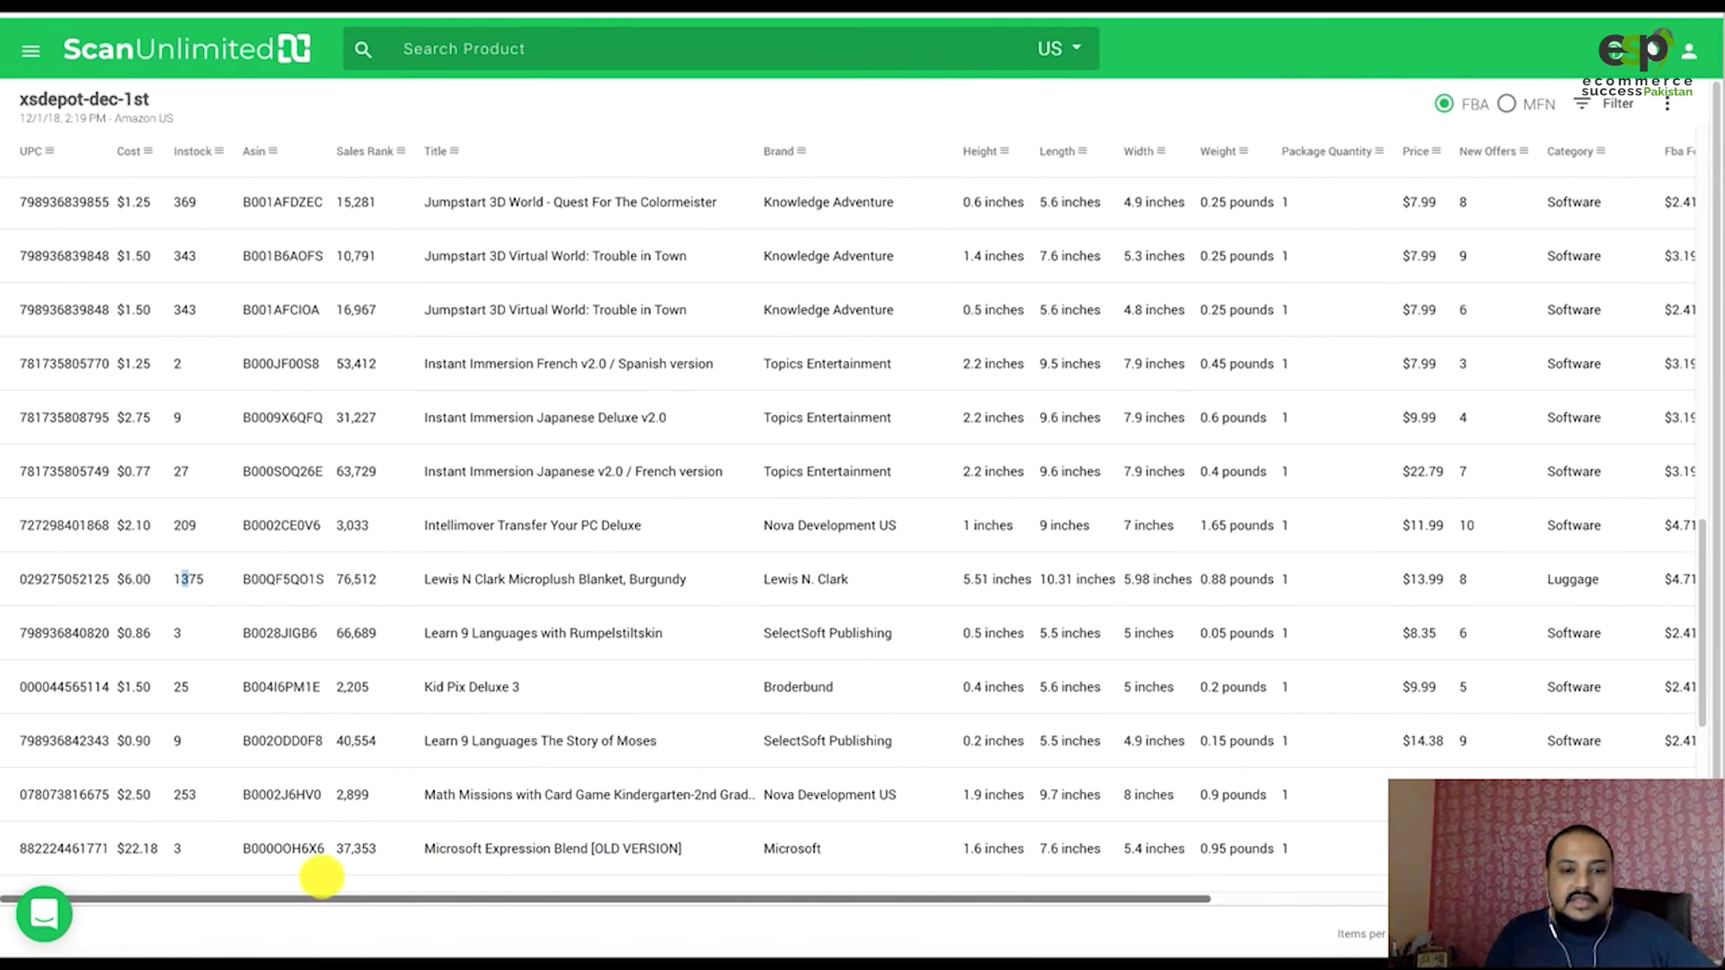
Look up the Lewis N Clark Microplush Blanket on Amazon by its ASIN B00QF5QO1S and choose the One Size option.
double_click(270, 579)
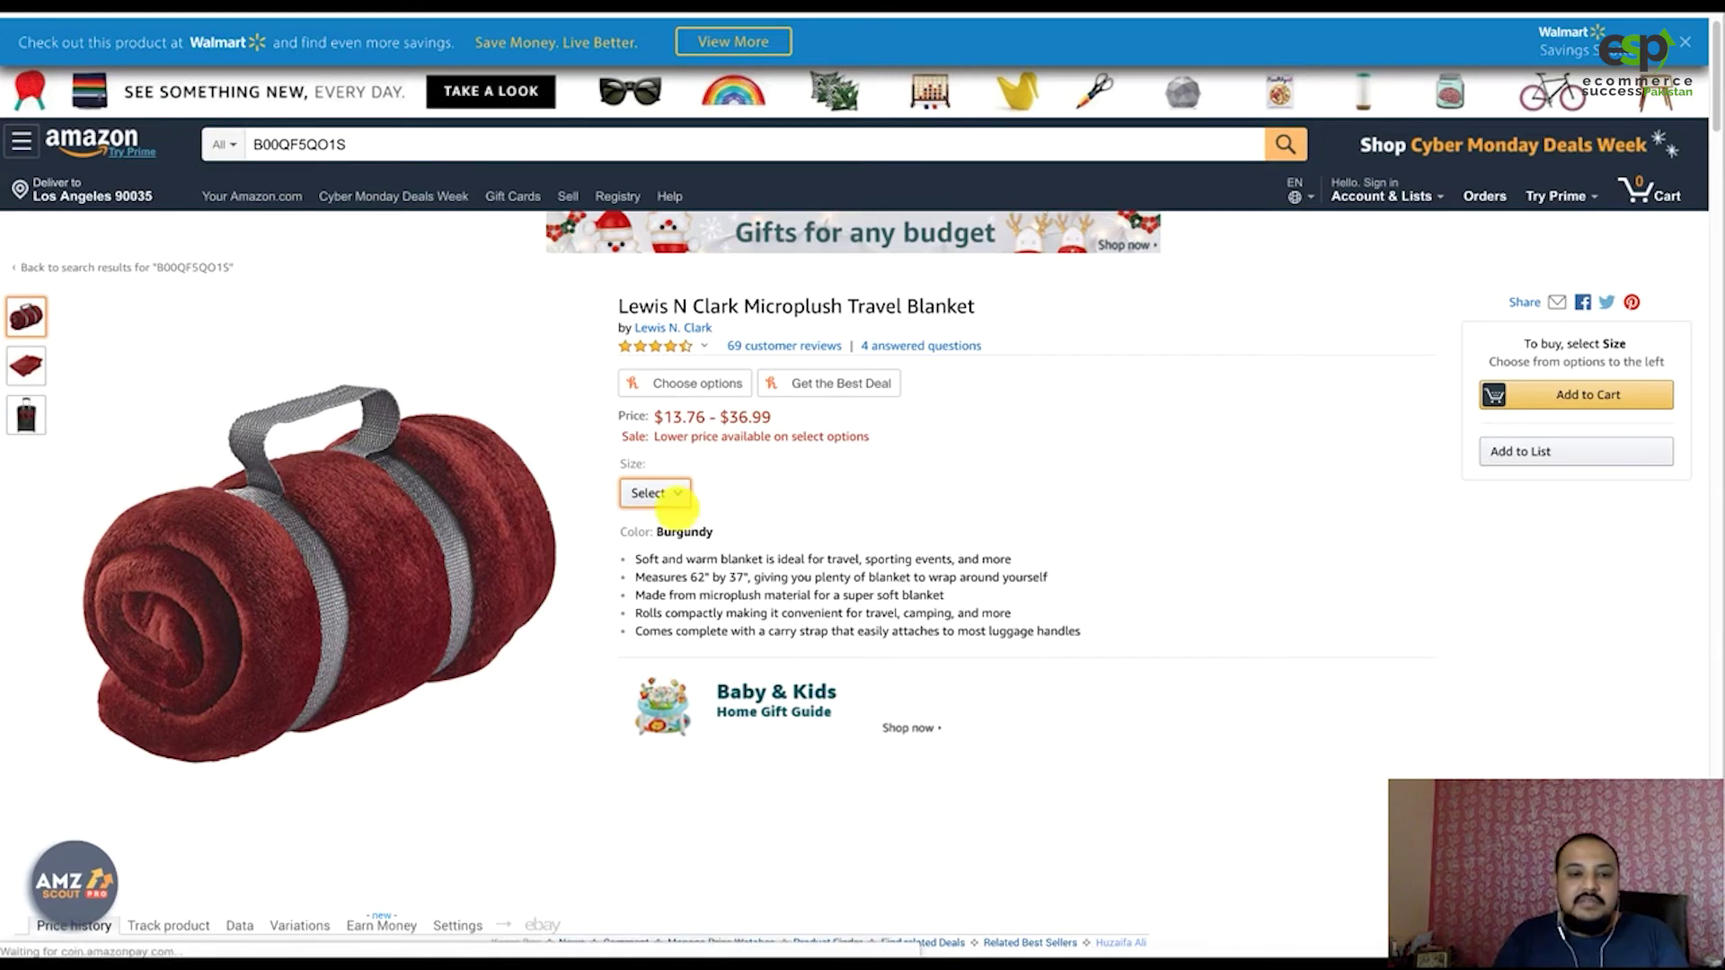
key(space)
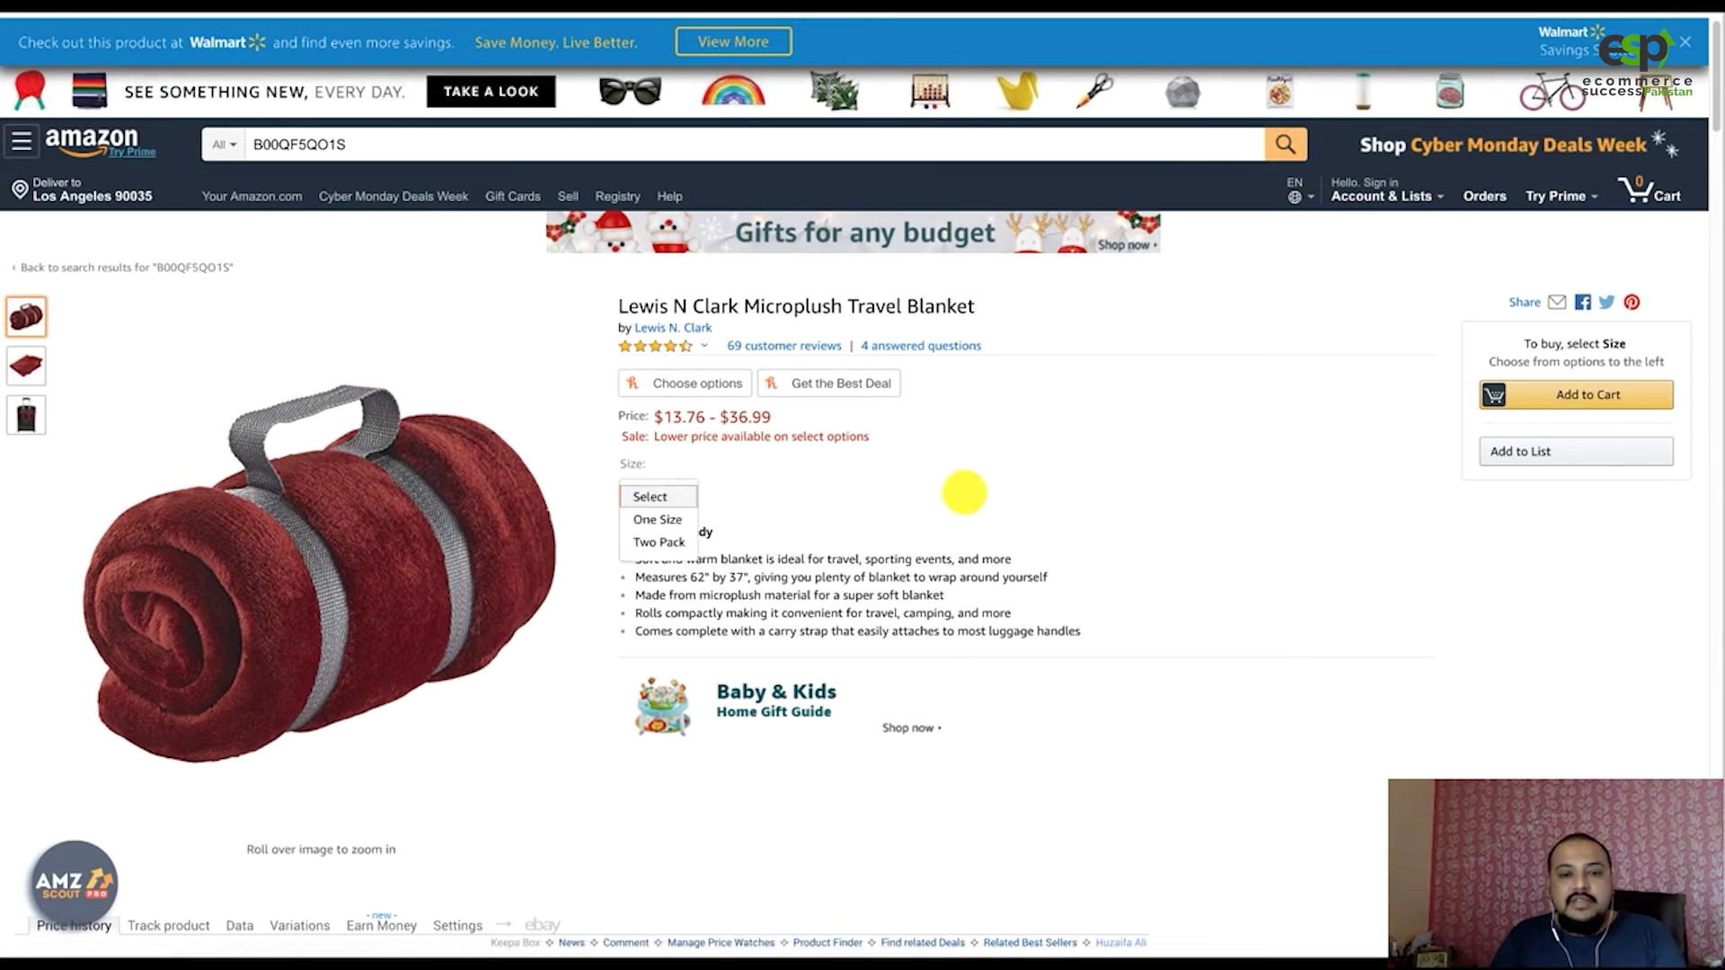
click(662, 517)
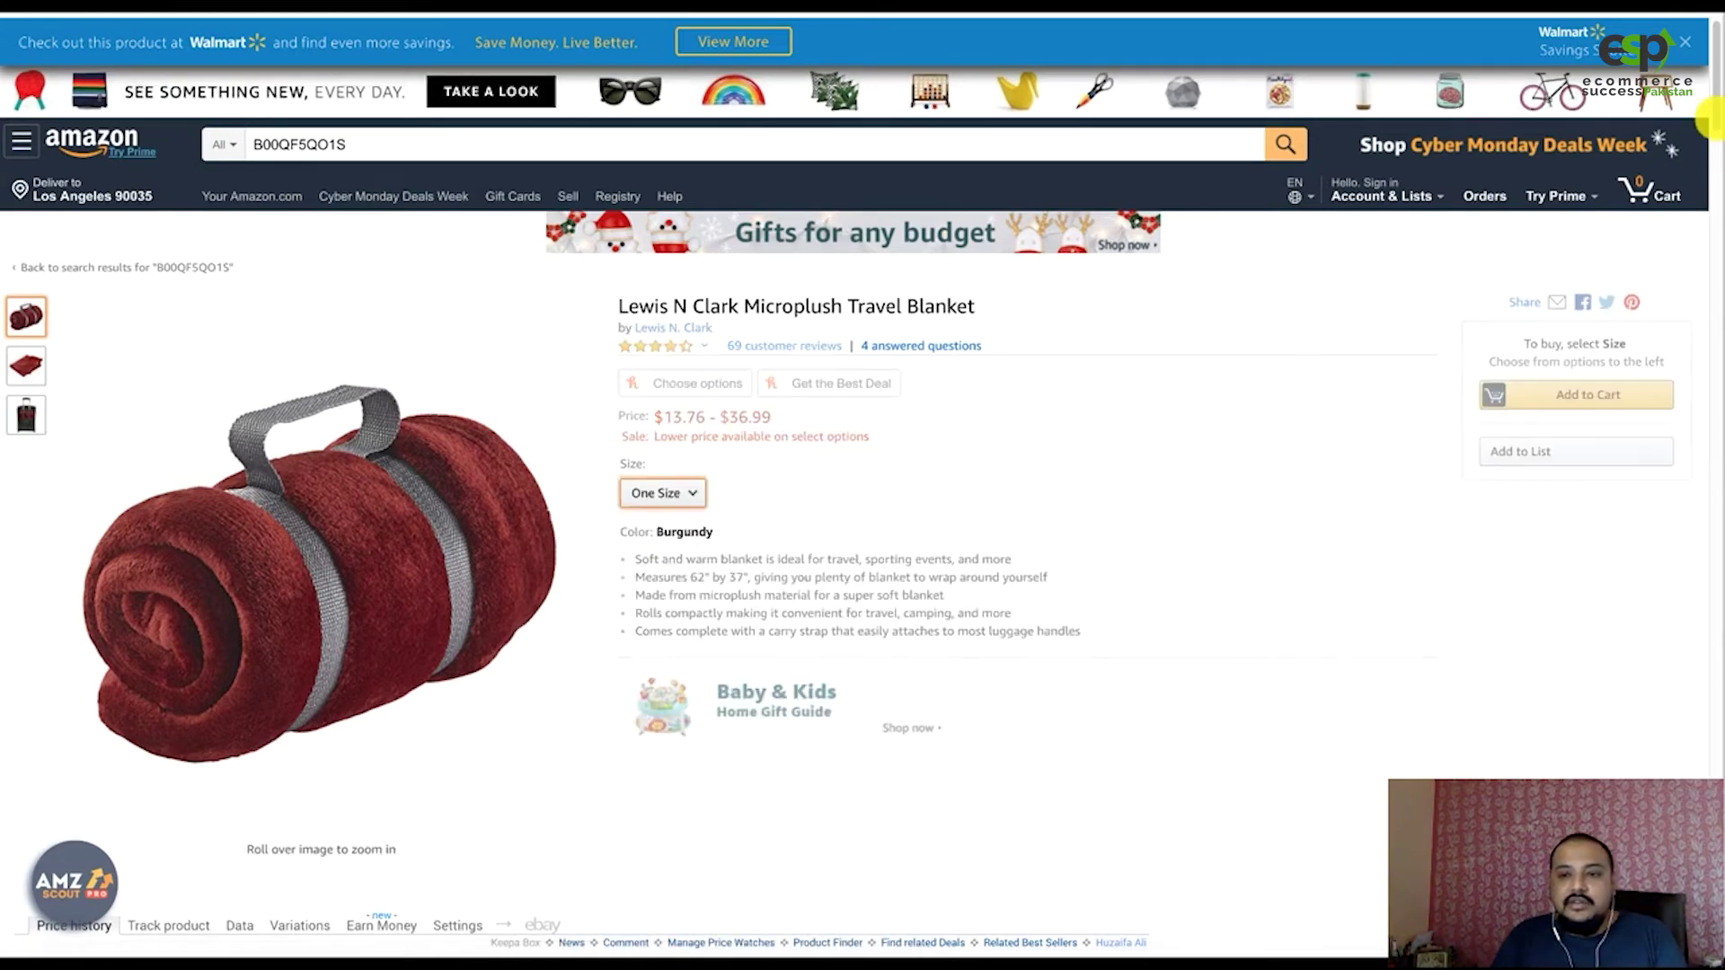
key(alt+Tab)
click(45, 496)
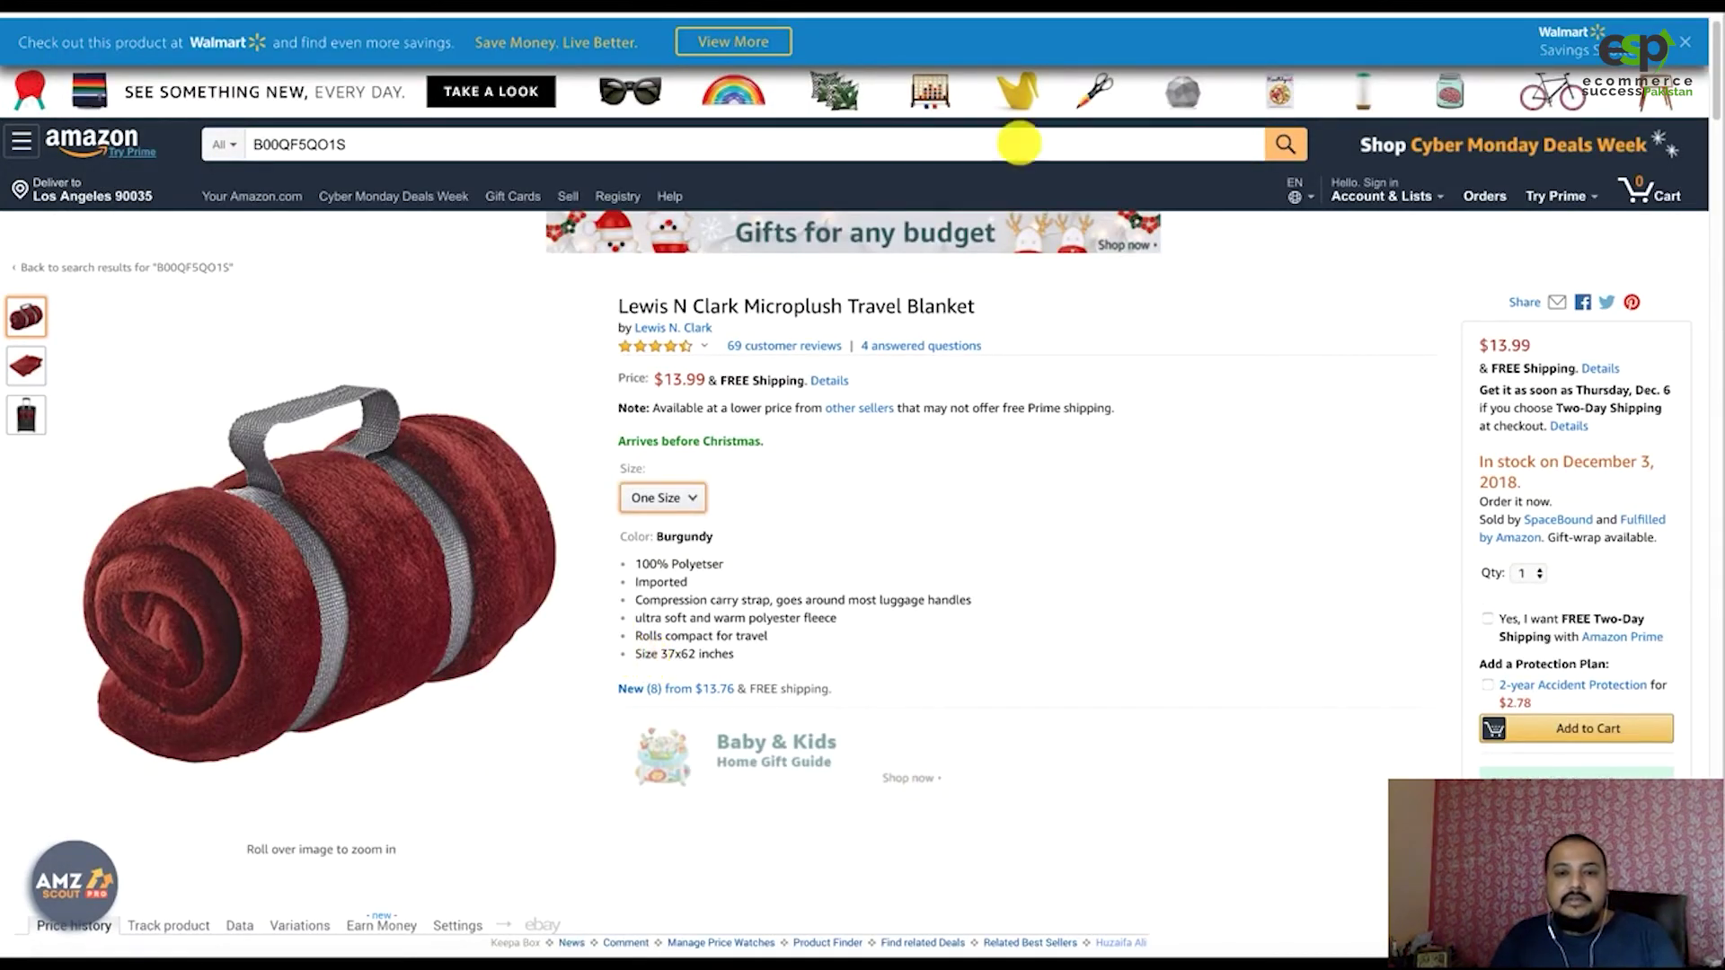
Switch back to ScanUnlimited and review the remaining filtered products below the blanket, finishing at the start of the list.
key(alt+Tab)
scroll(792, 431, down, 5)
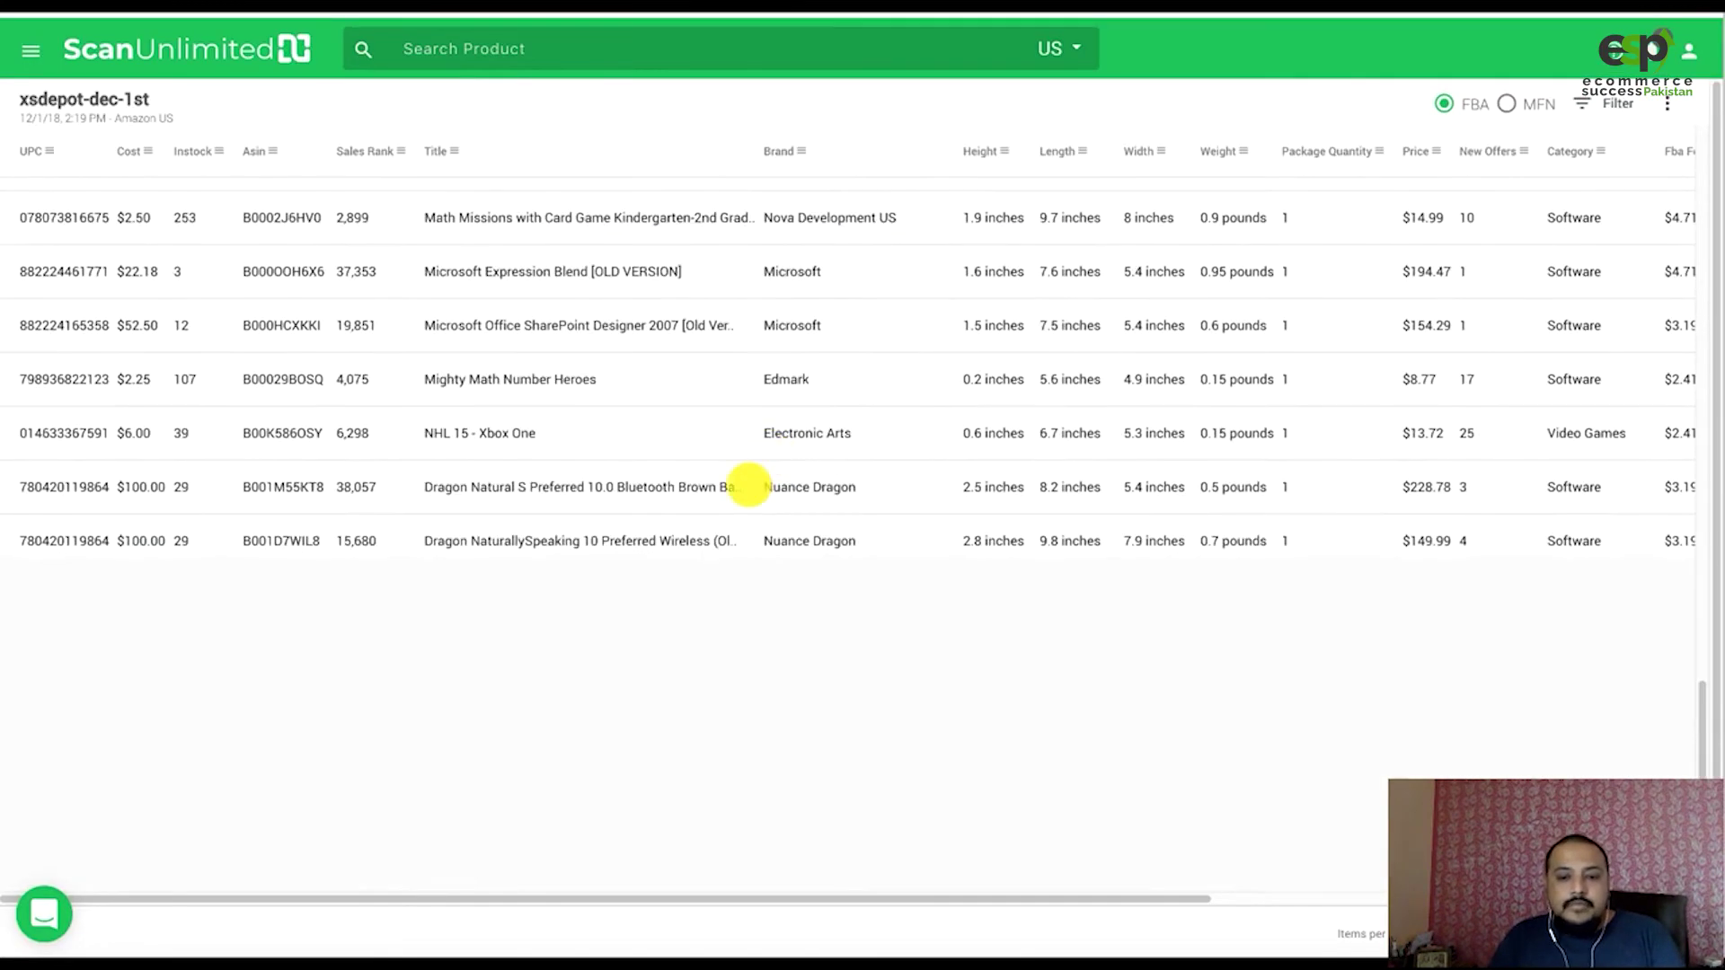
scroll(714, 489, up, 1)
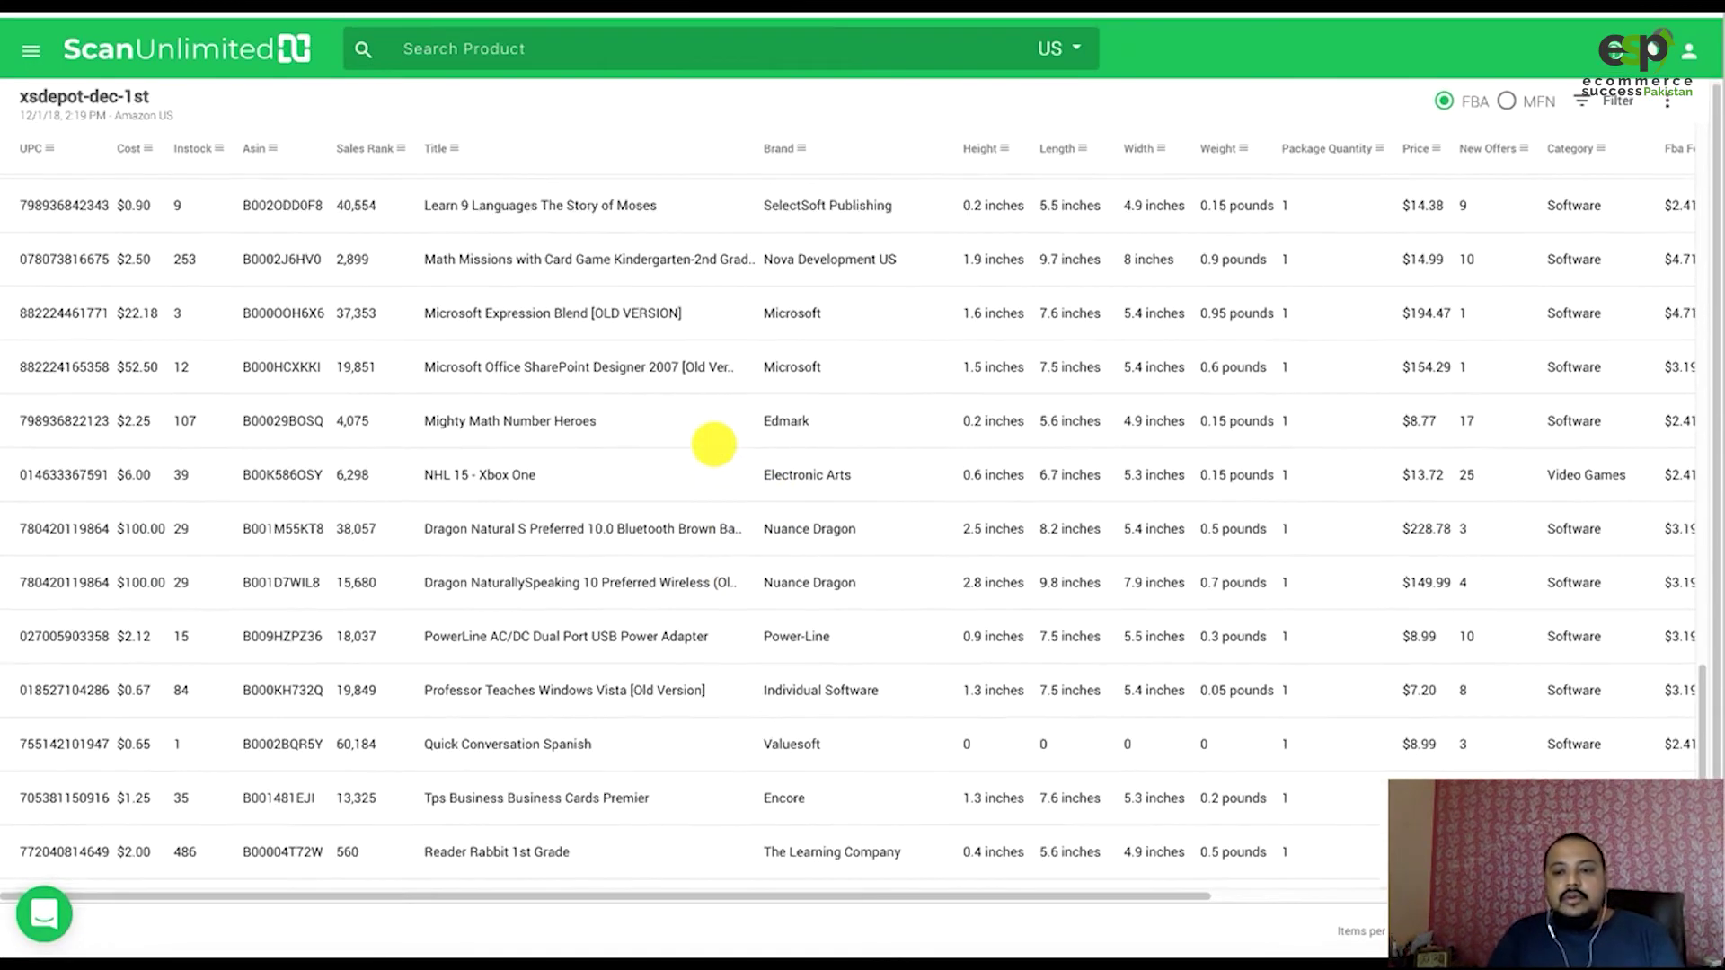
scroll(714, 440, up, 5)
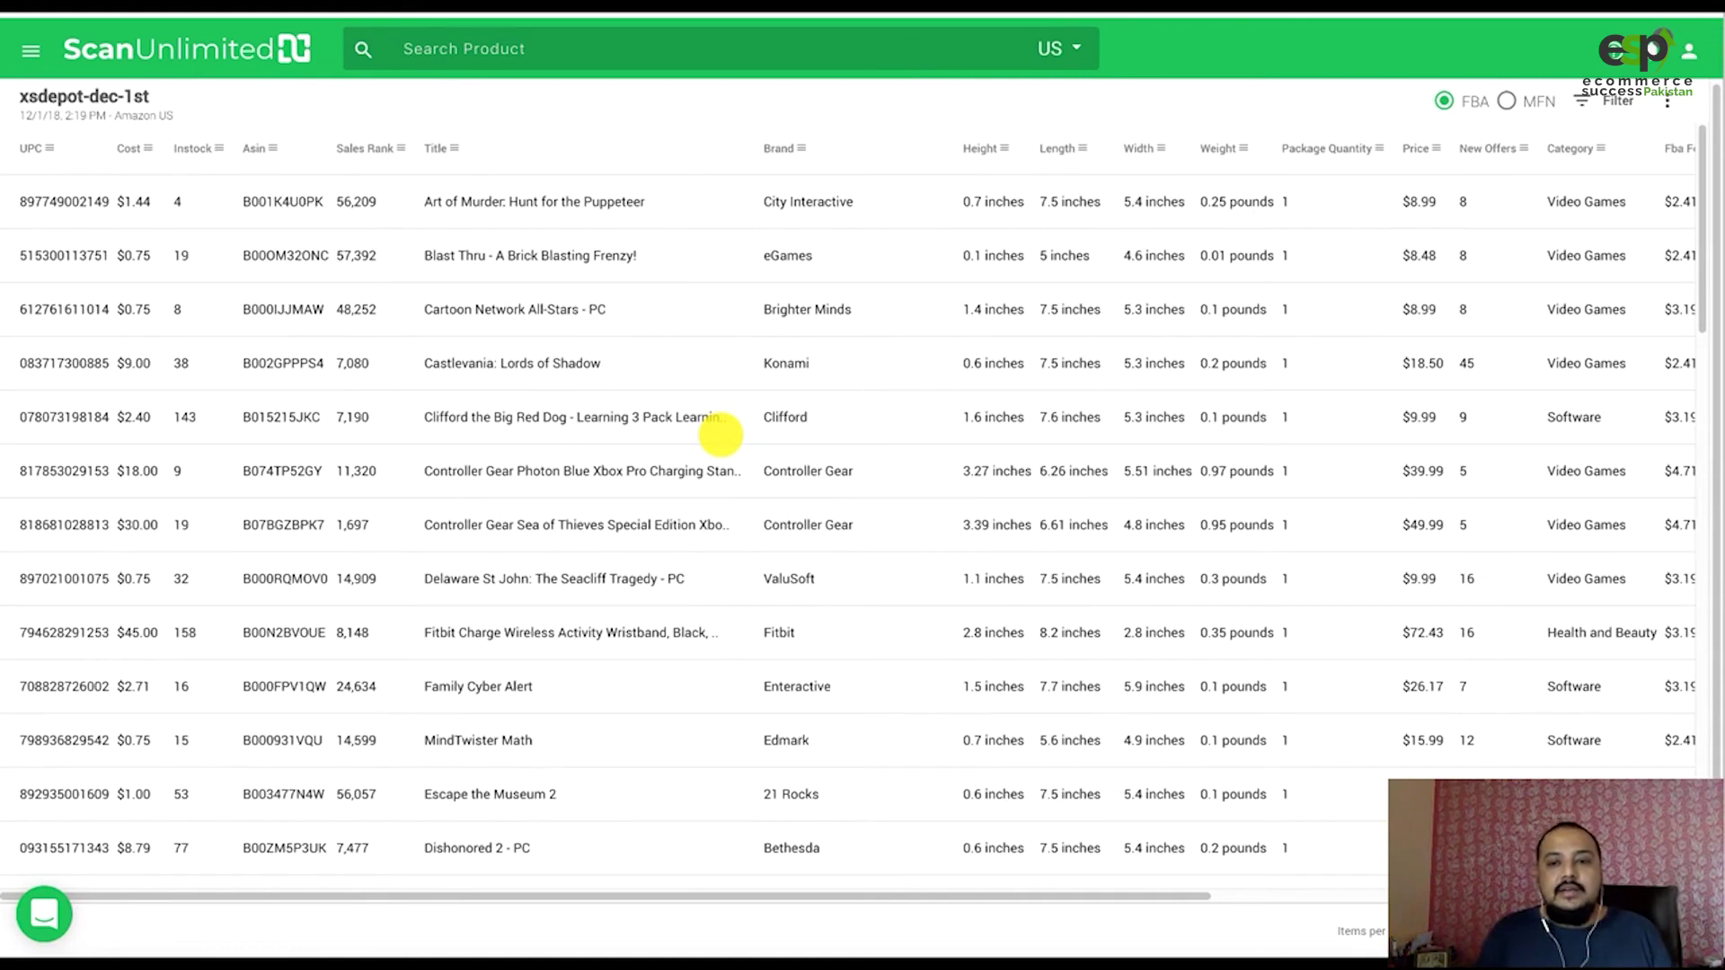